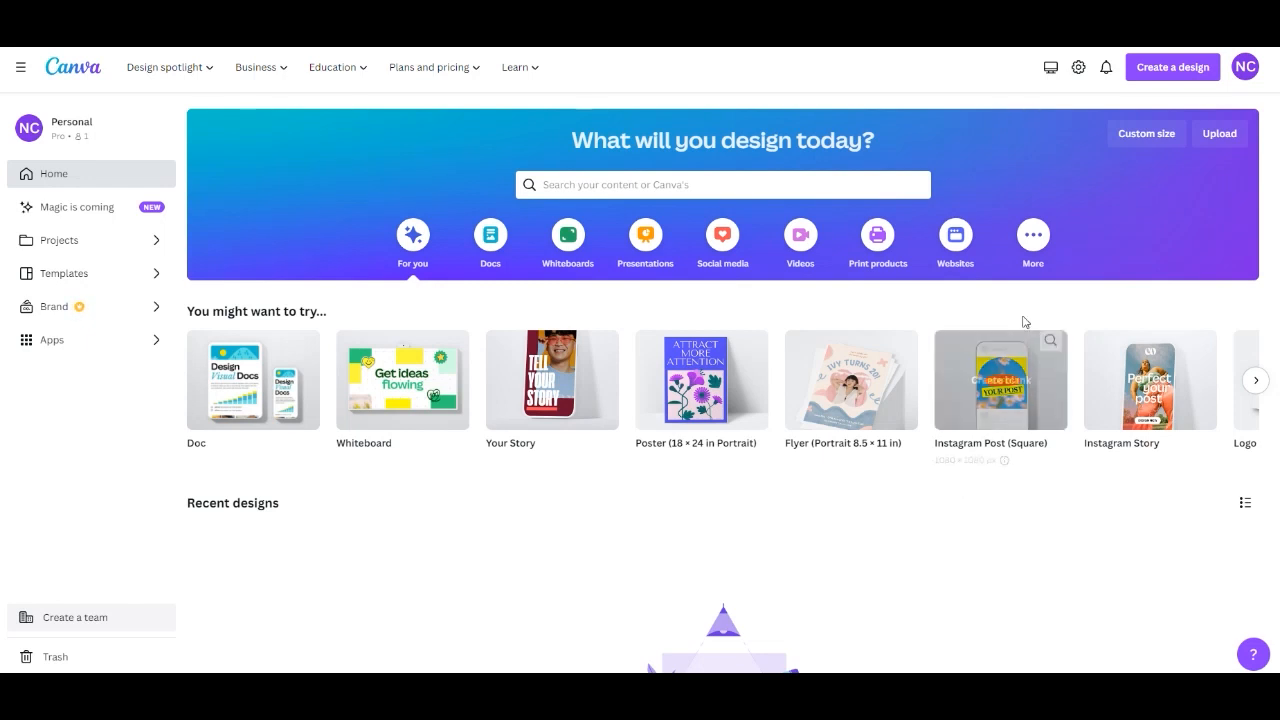
# Create a new custom-size design 22 inches wide by 60 inches high.
pyautogui.click(1163, 70)
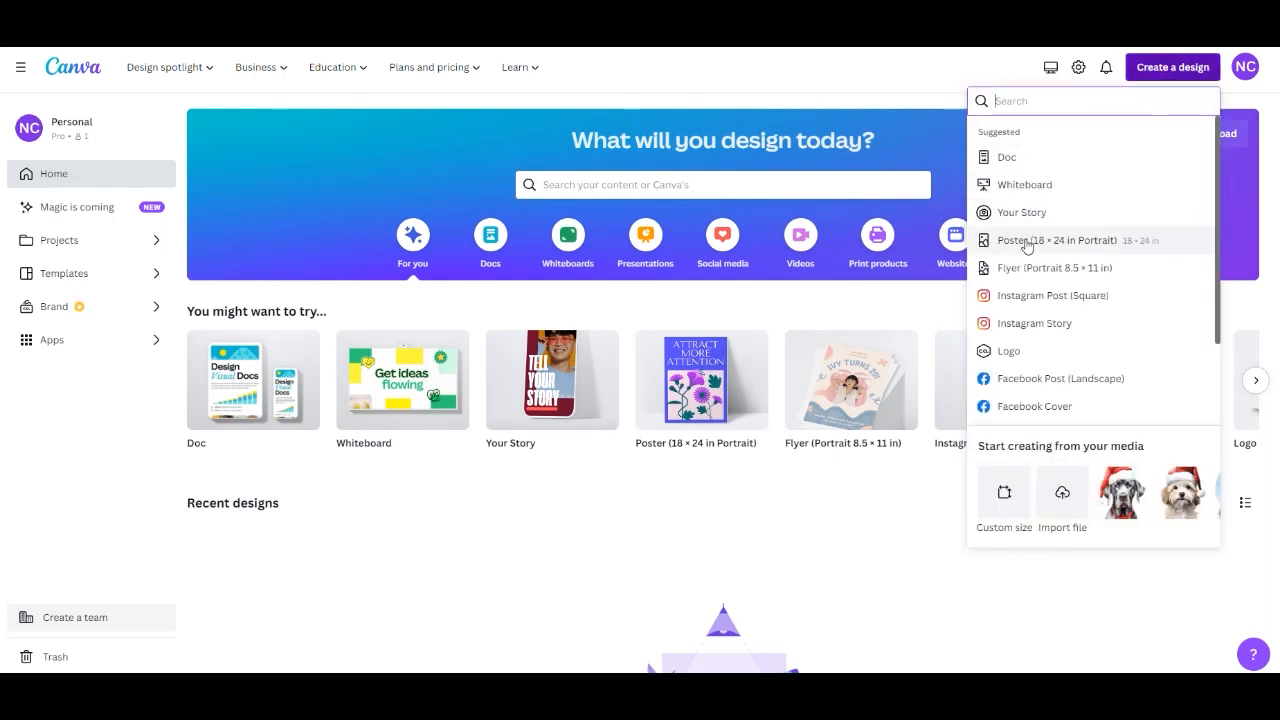
pyautogui.click(1003, 503)
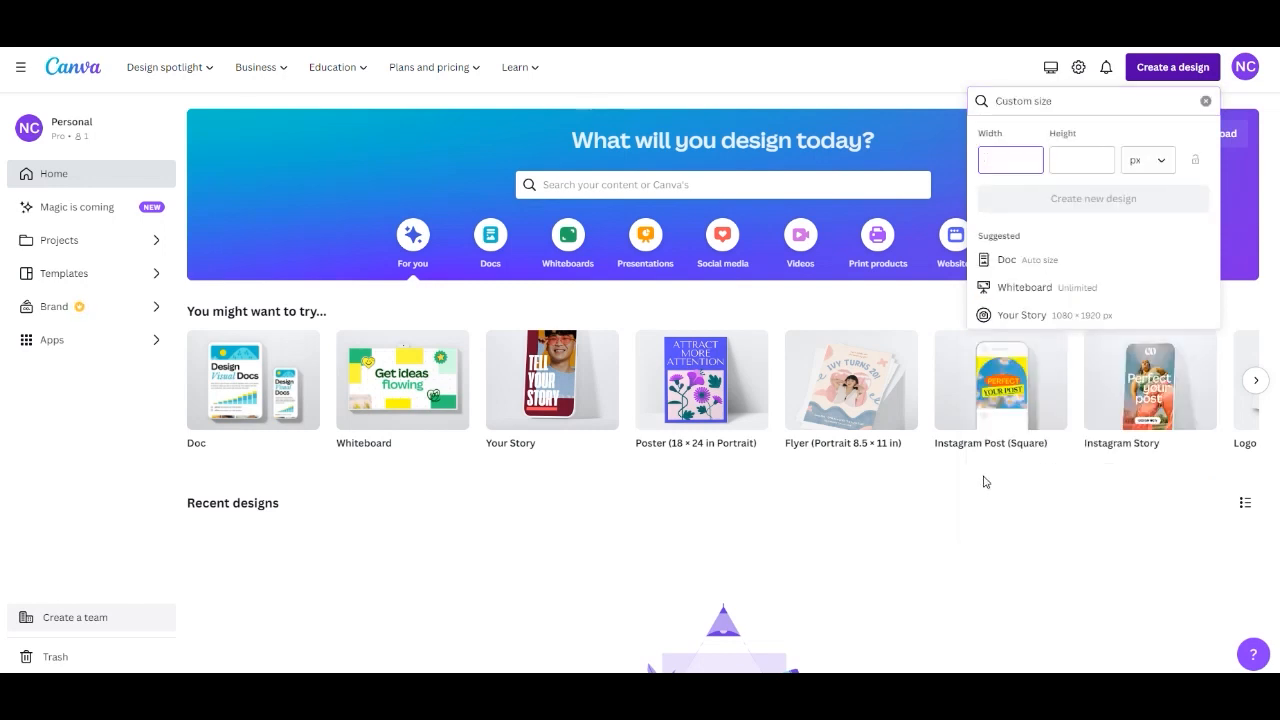
pyautogui.click(1151, 166)
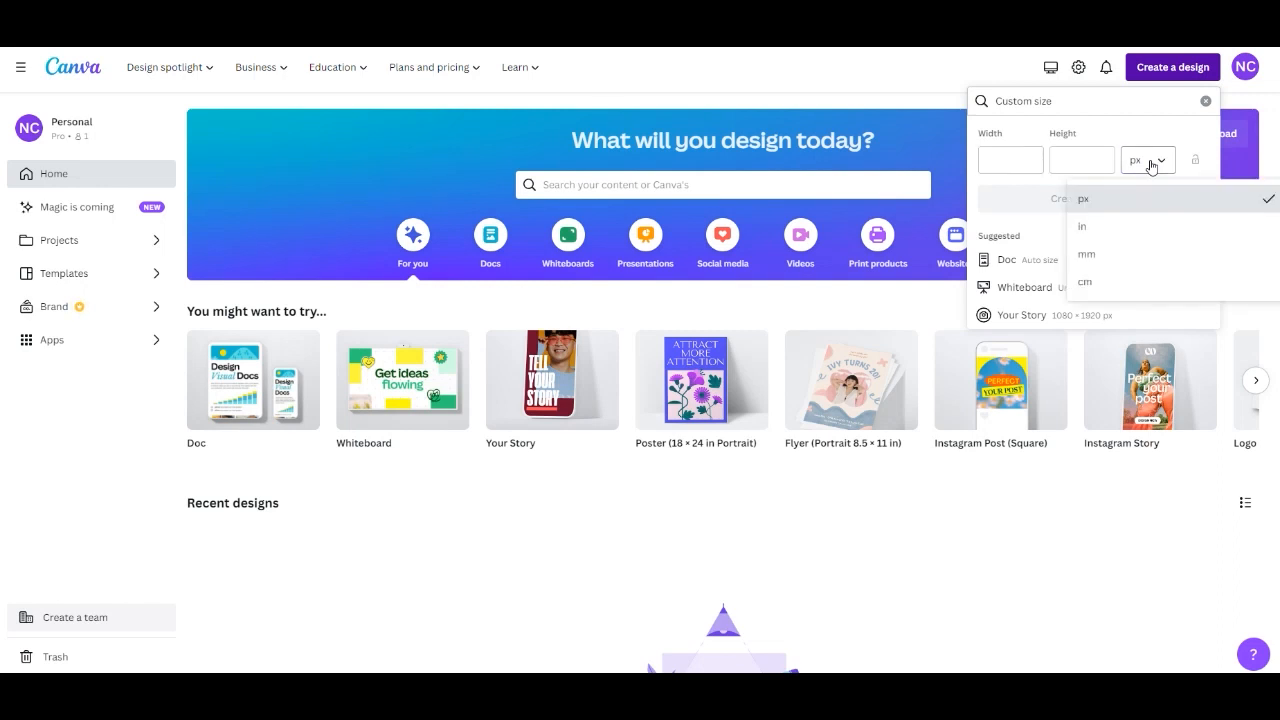
pyautogui.click(1108, 232)
pyautogui.click(1003, 163)
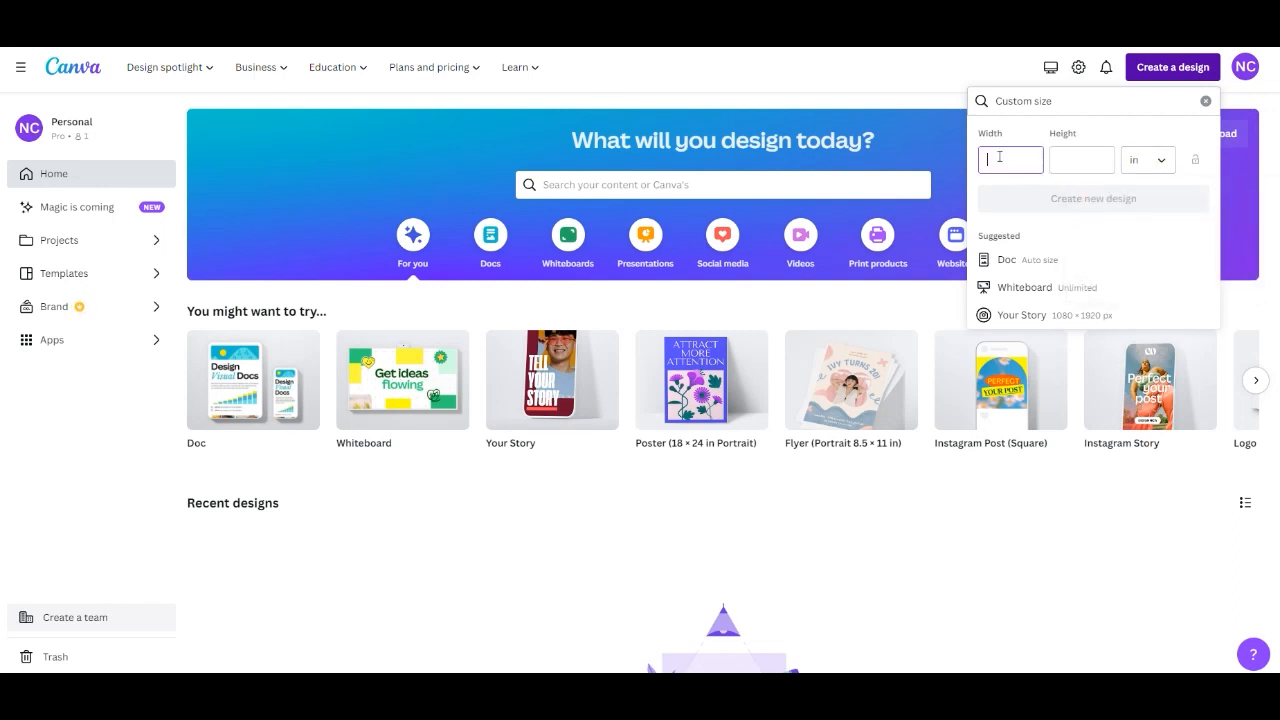
pyautogui.write('22')
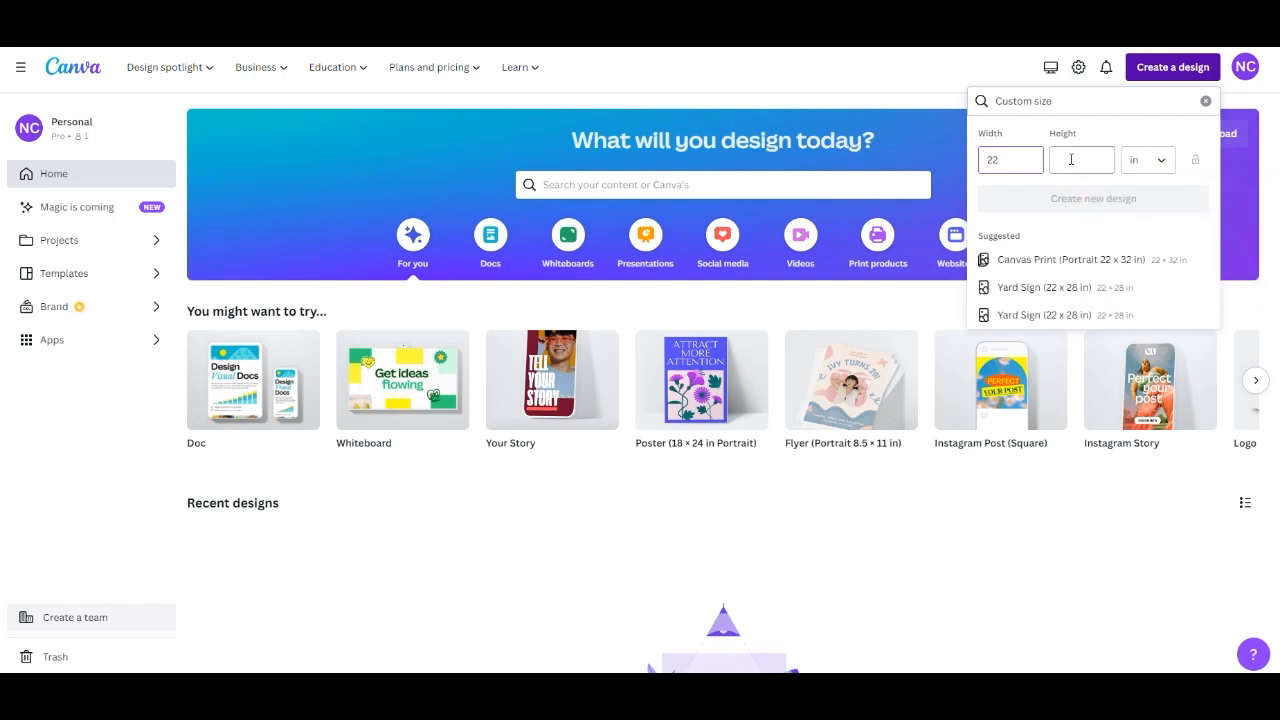
pyautogui.click(1070, 158)
pyautogui.write('60')
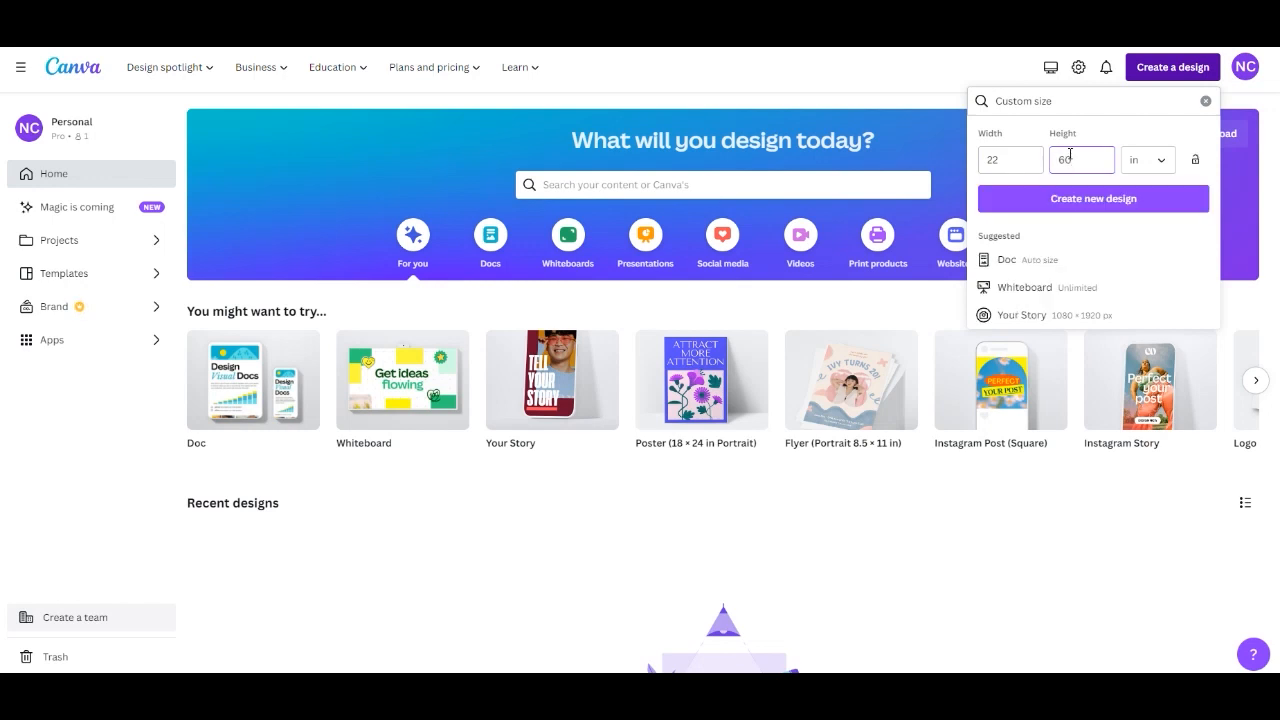
pyautogui.click(1090, 200)
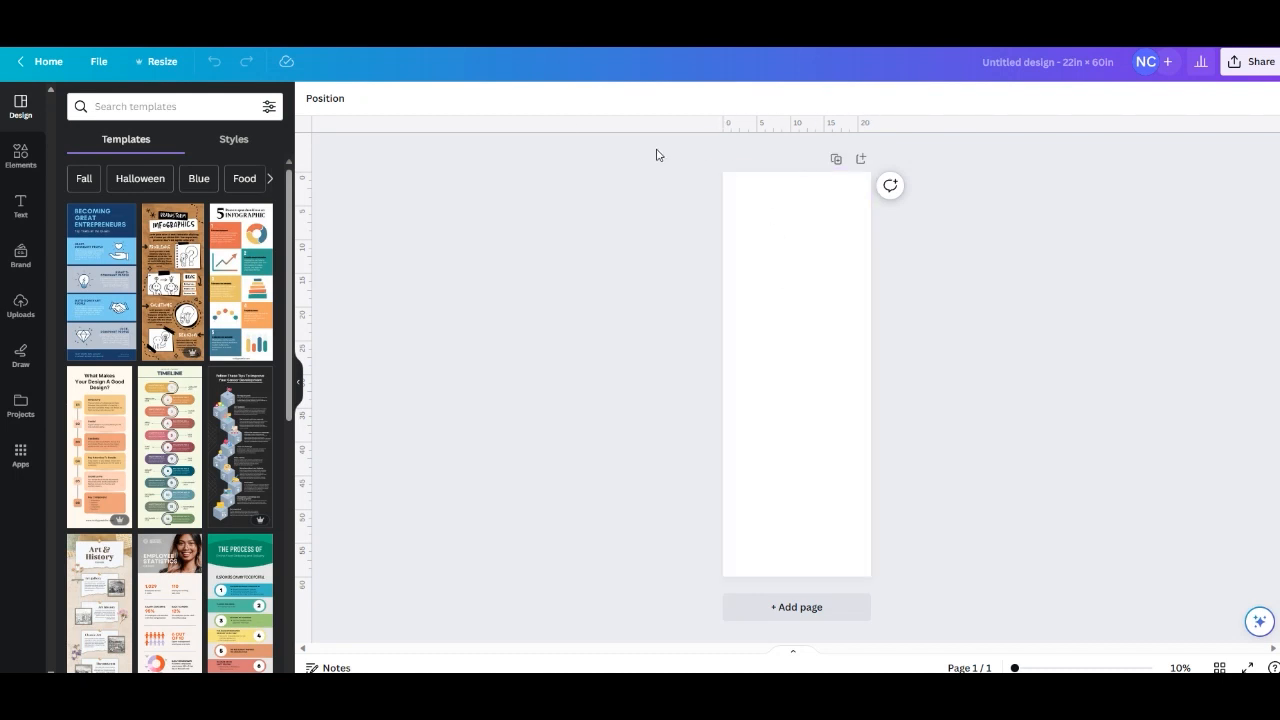
# Check in the view settings whether rulers and guides are switched on.
pyautogui.click(102, 64)
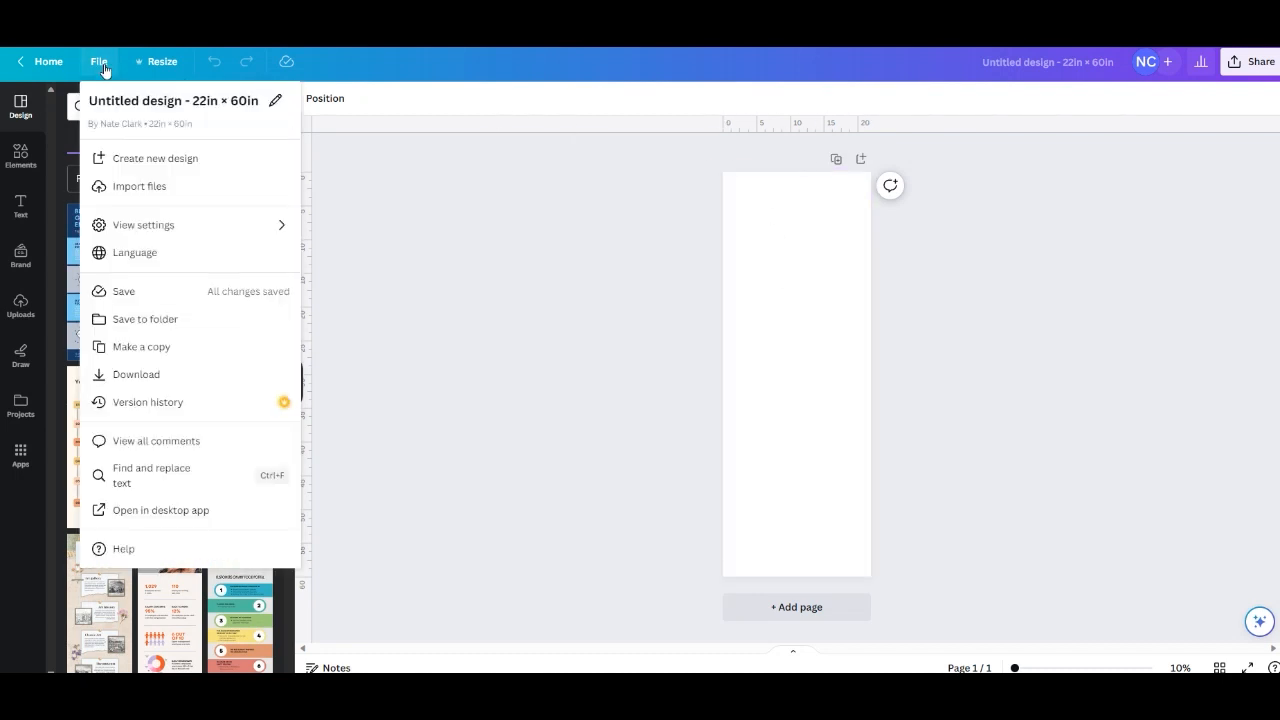
pyautogui.moveTo(173, 229)
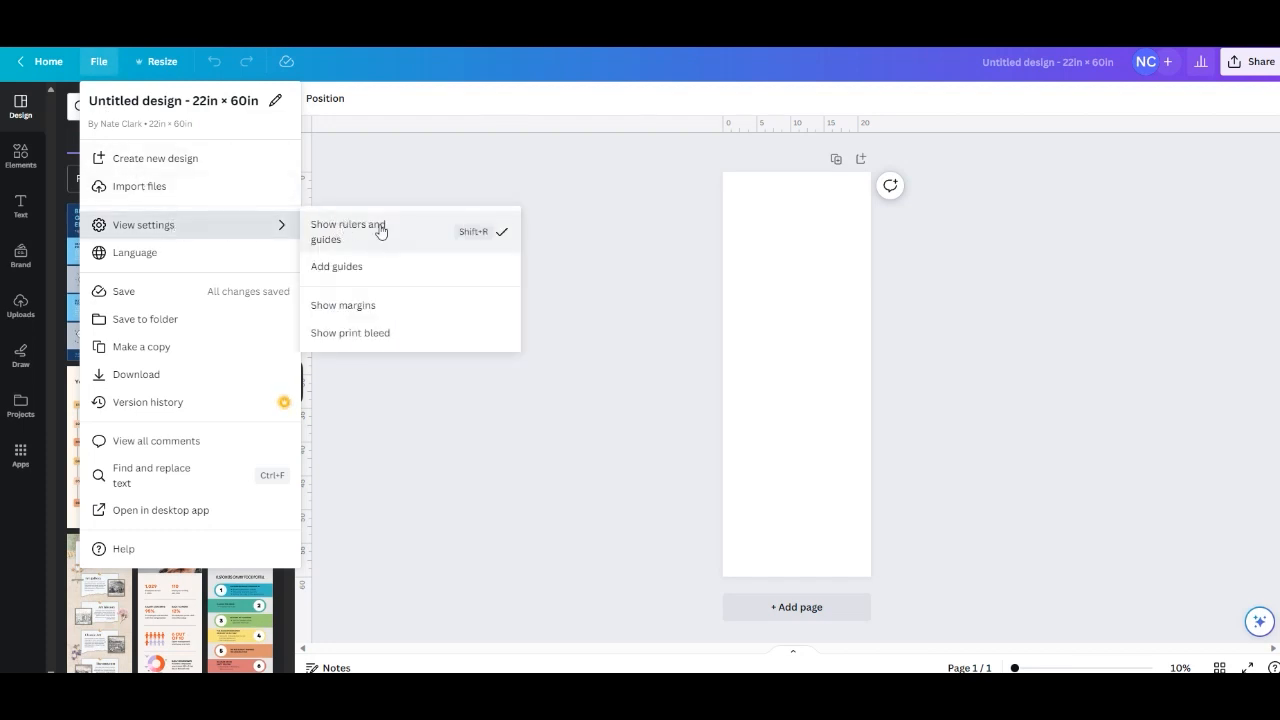
pyautogui.click(503, 161)
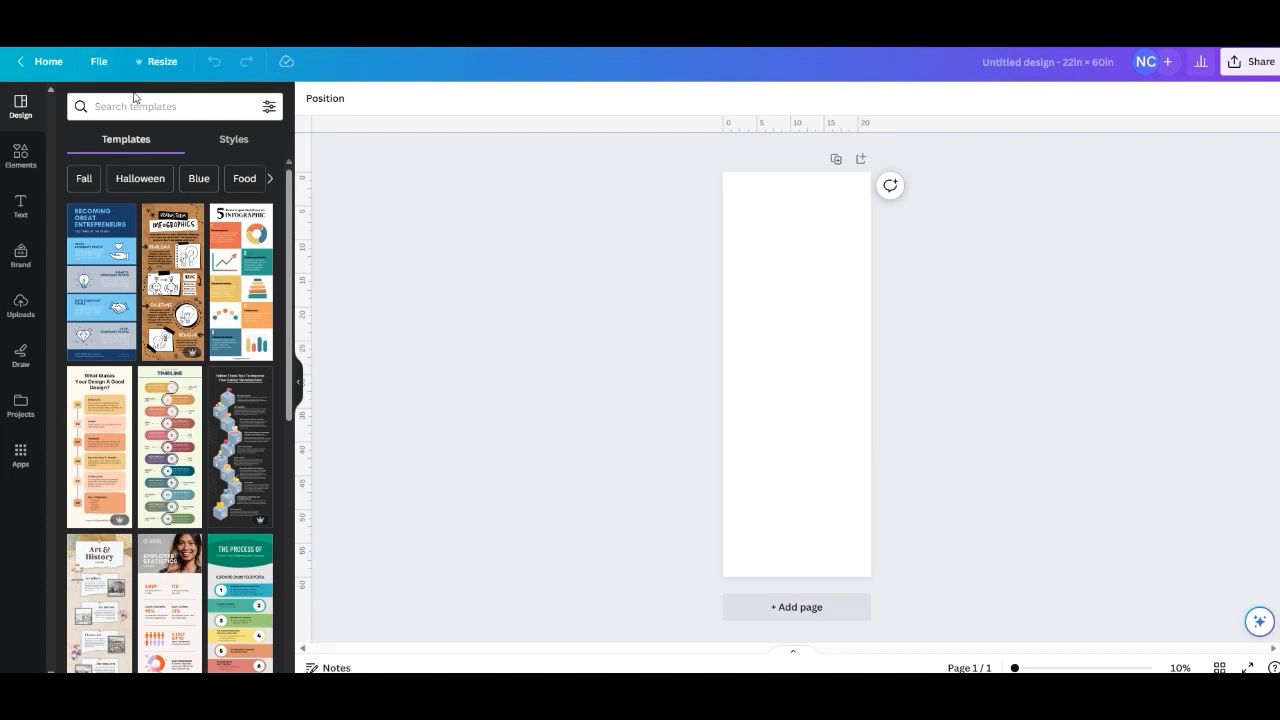
# Add custom guides to the page with 2 columns and 5 rows.
pyautogui.click(99, 61)
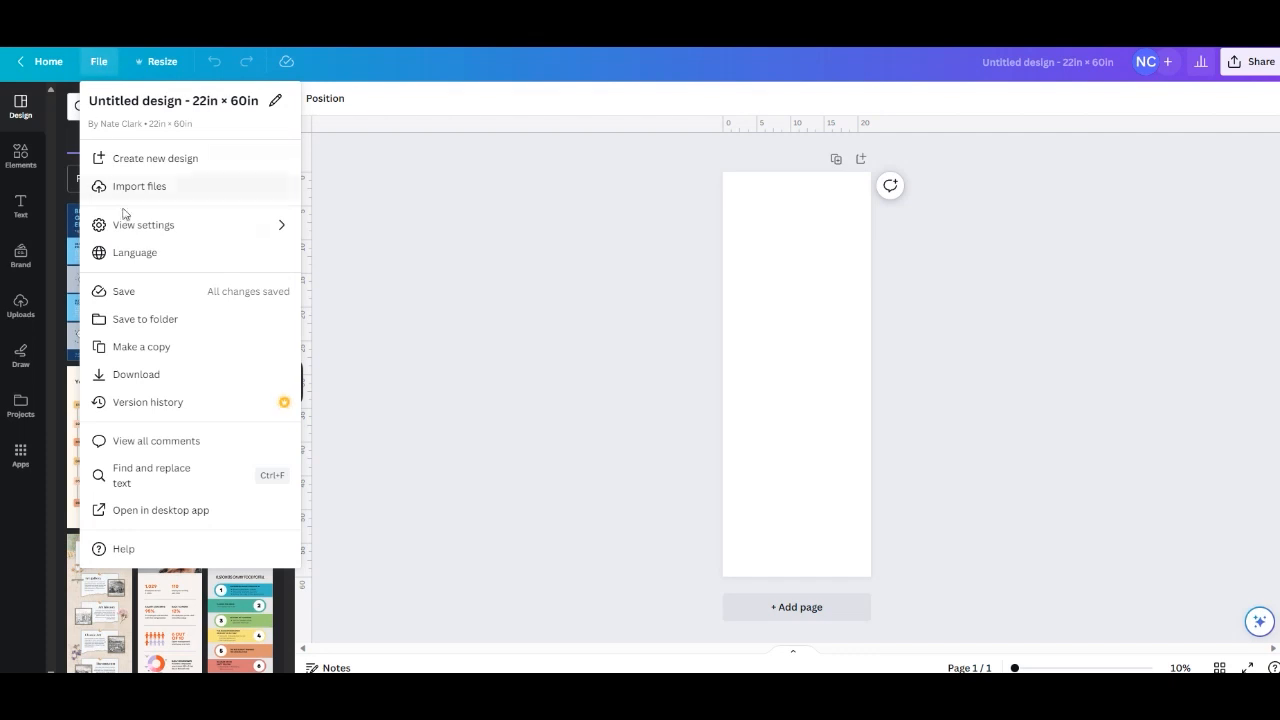
pyautogui.moveTo(129, 225)
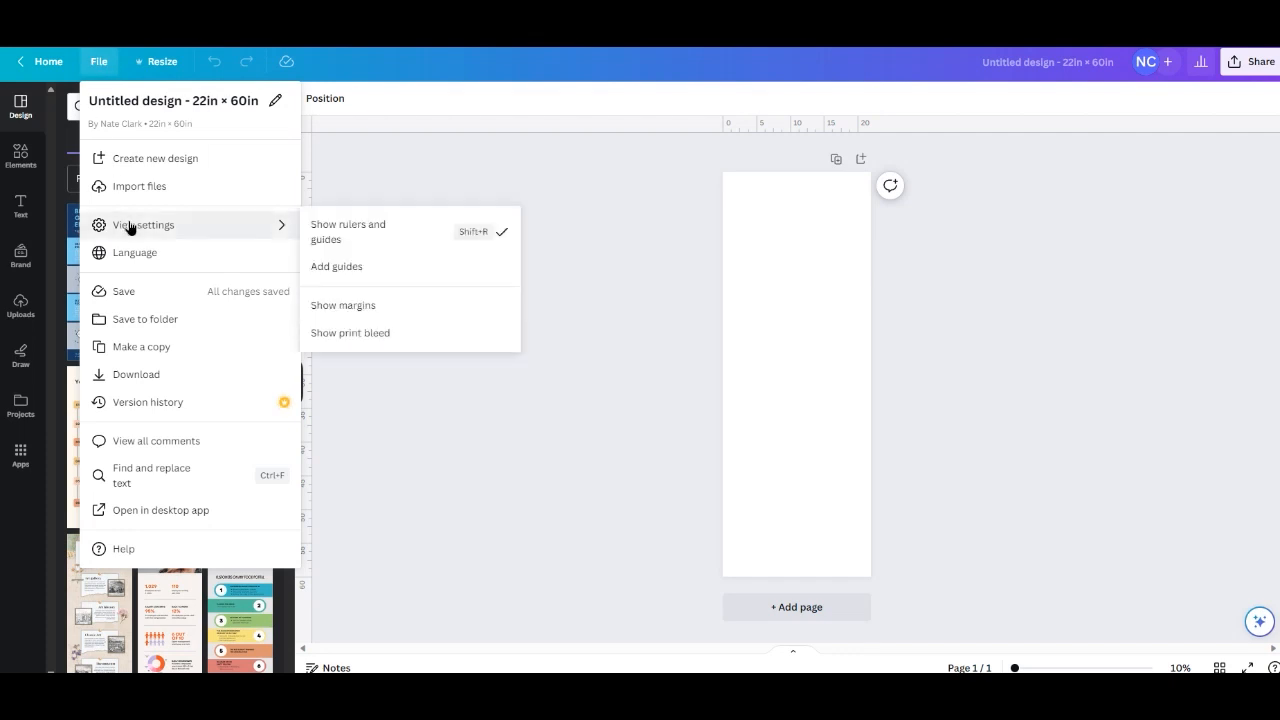
pyautogui.click(364, 268)
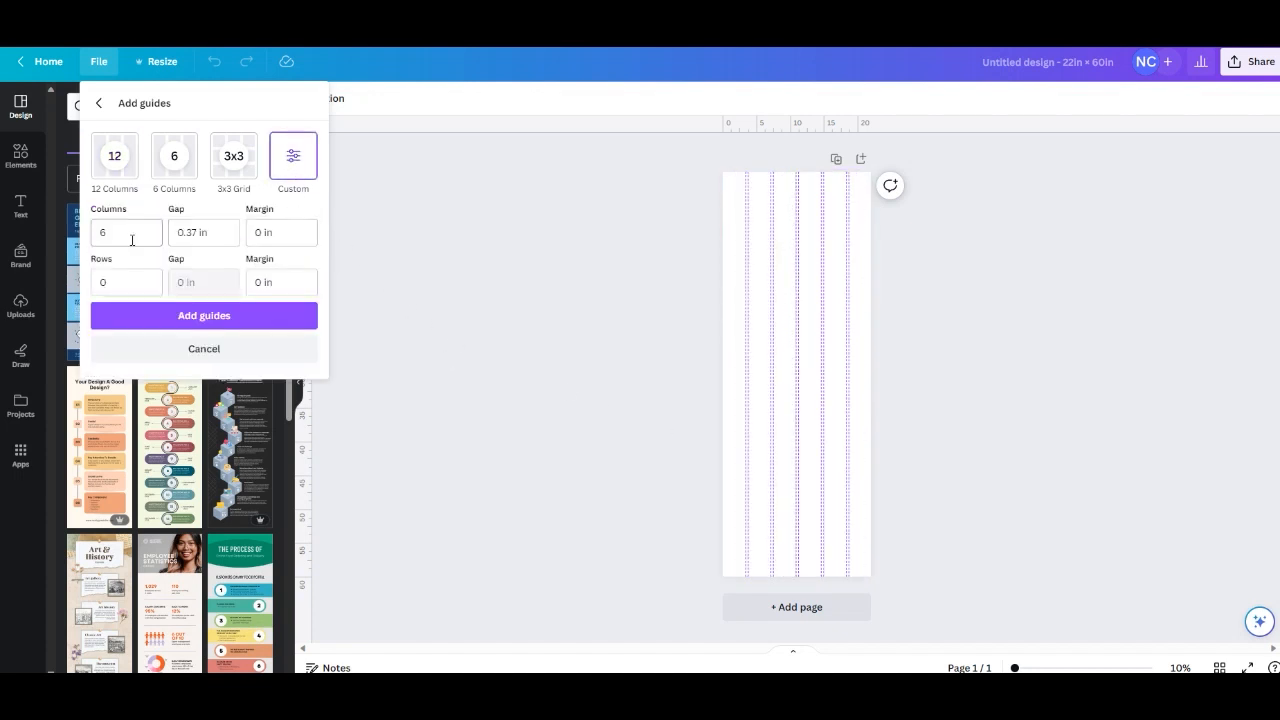
pyautogui.doubleClick(104, 233)
pyautogui.write('2')
pyautogui.doubleClick(104, 283)
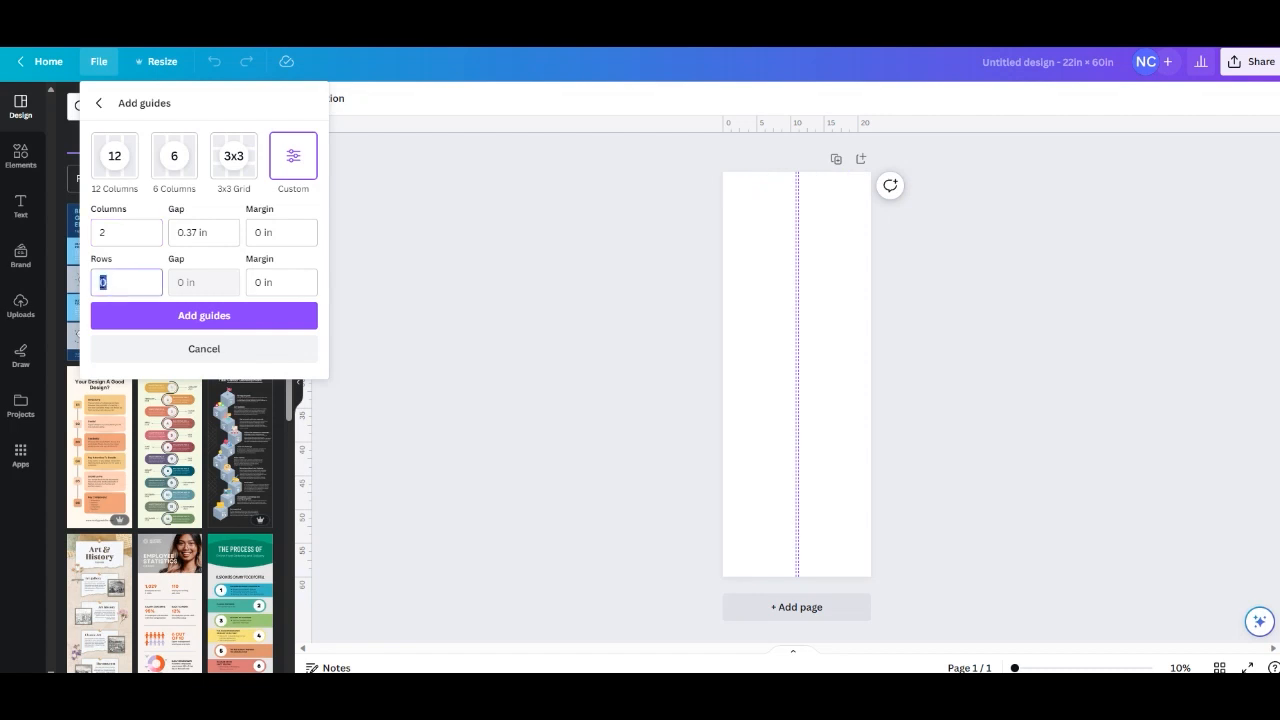
pyautogui.write('1')
pyautogui.click(206, 325)
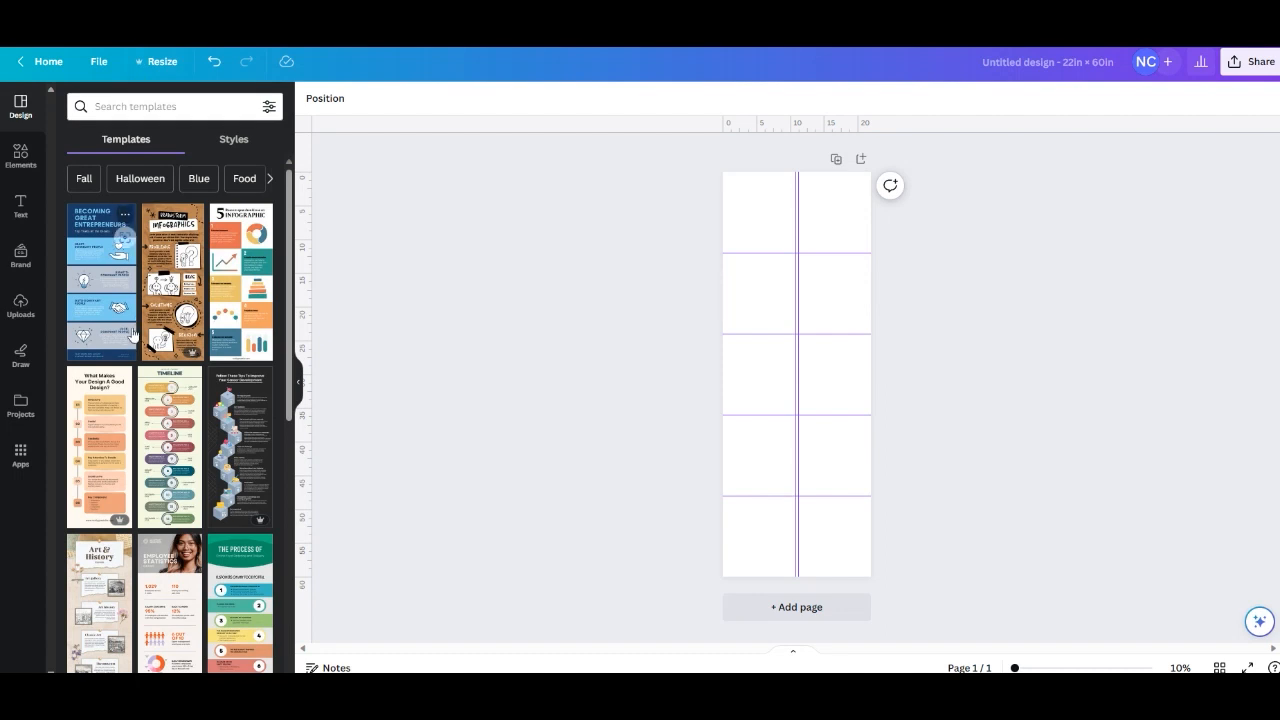
# Place the uploaded grey dog in a Santa hat on the page, aligned with the page's top-left corner.
pyautogui.click(21, 305)
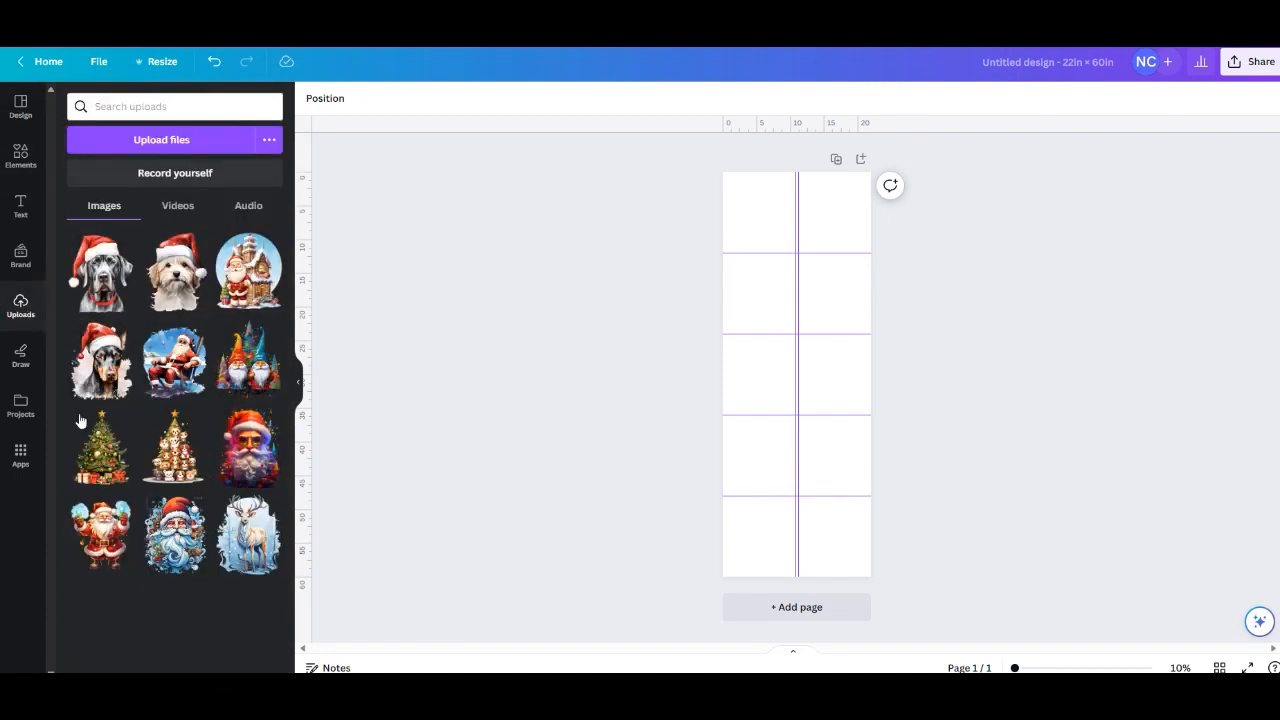
pyautogui.click(167, 143)
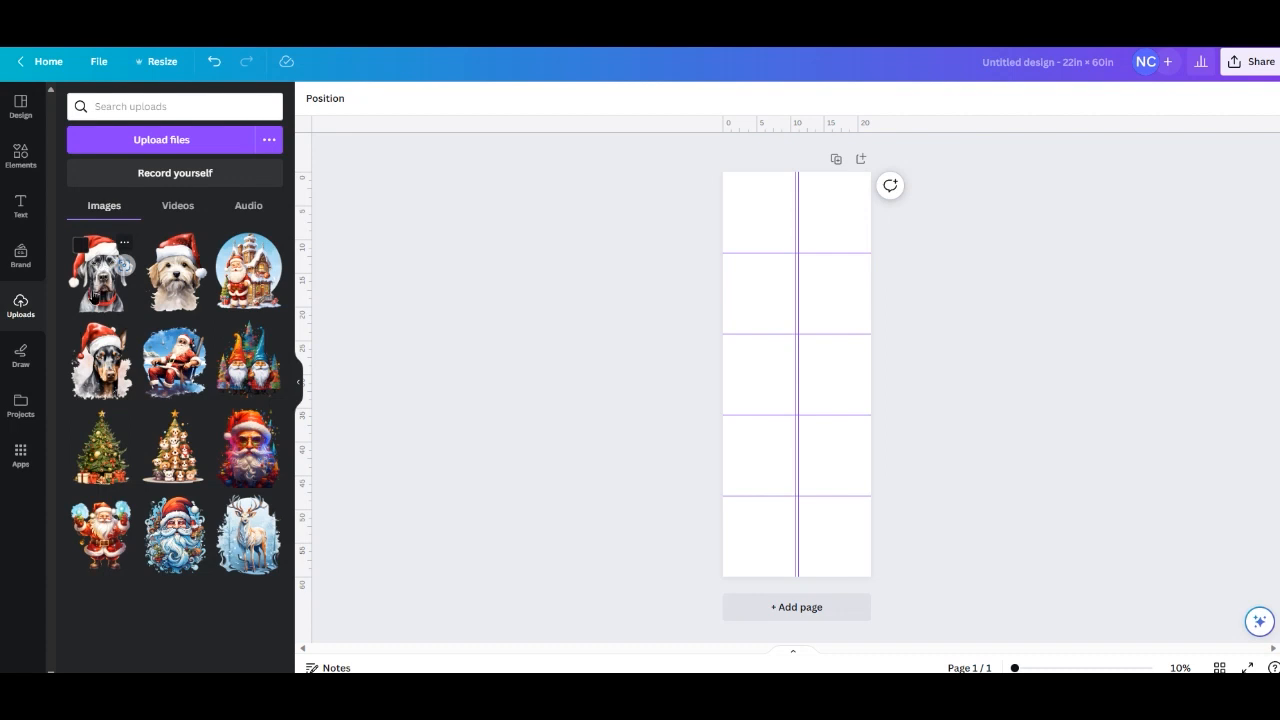
pyautogui.moveTo(92, 289); pyautogui.dragTo(742, 223)
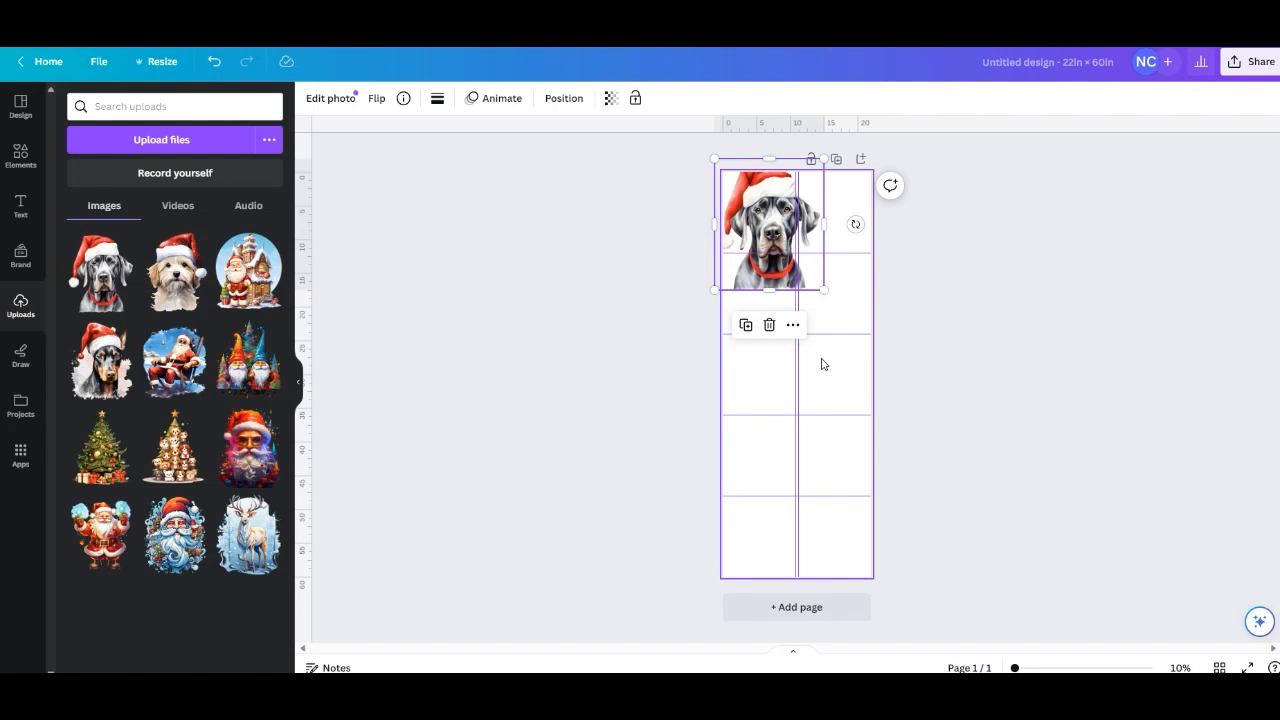
pyautogui.moveTo(758, 220)
pyautogui.mouseDown()
pyautogui.moveTo(774, 249)
pyautogui.moveTo(765, 236)
pyautogui.mouseUp()
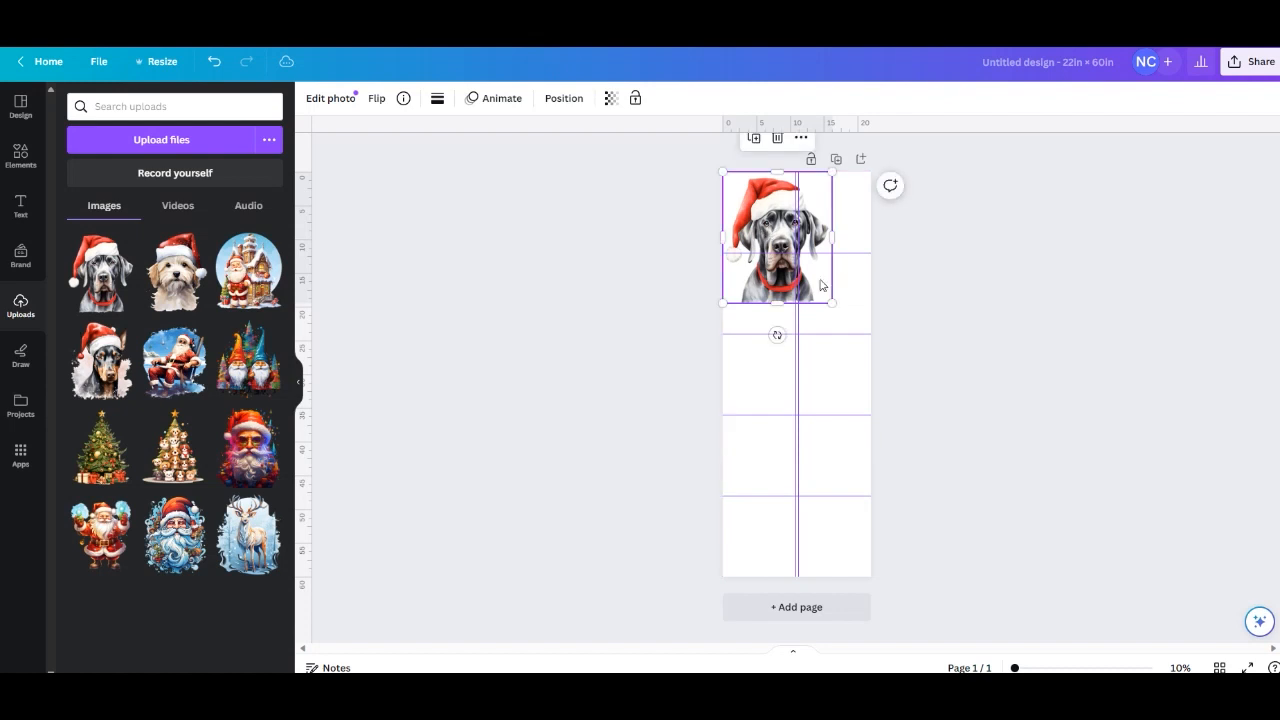
# Scale down the grey dog image and position it inside the top-left guide cell with some space around it.
pyautogui.moveTo(831, 302); pyautogui.dragTo(769, 222)
pyautogui.press('Up')
pyautogui.press('Up')
pyautogui.press('Up')
pyautogui.press('Up')
pyautogui.press('Up')
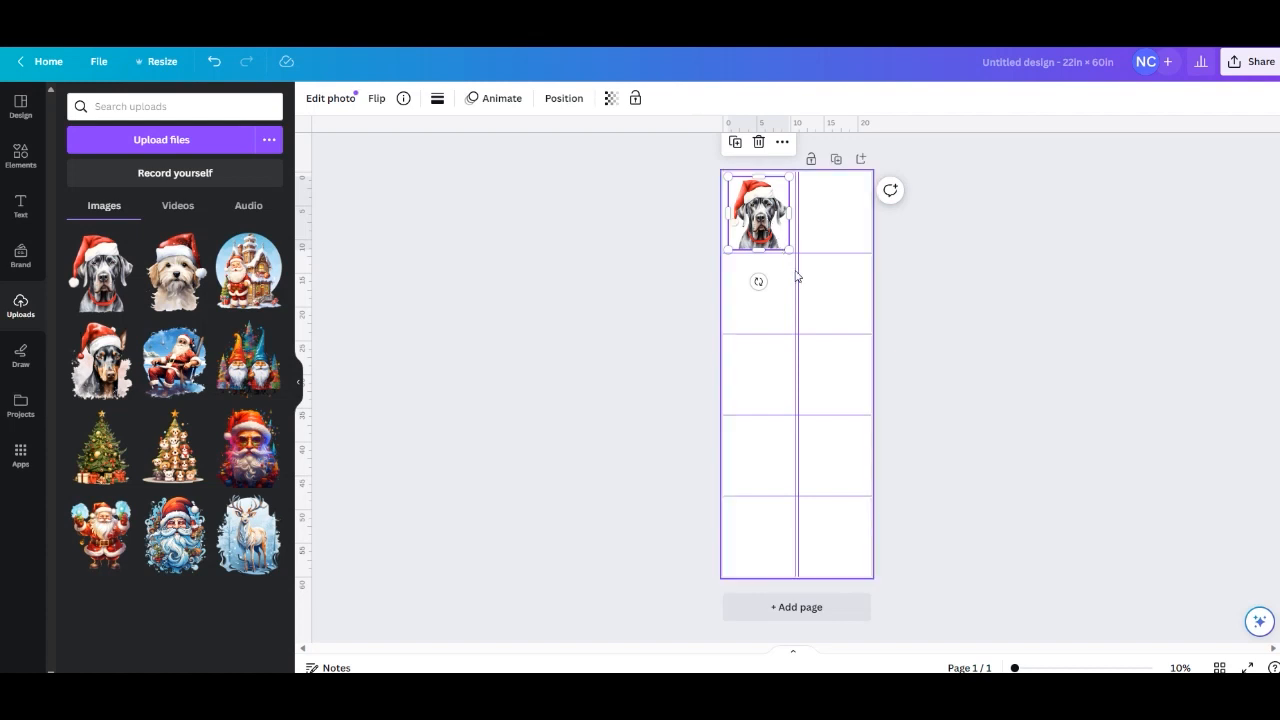
pyautogui.moveTo(789, 250)
pyautogui.mouseDown()
pyautogui.moveTo(935, 455)
pyautogui.moveTo(862, 418)
pyautogui.moveTo(773, 259)
pyautogui.mouseUp()
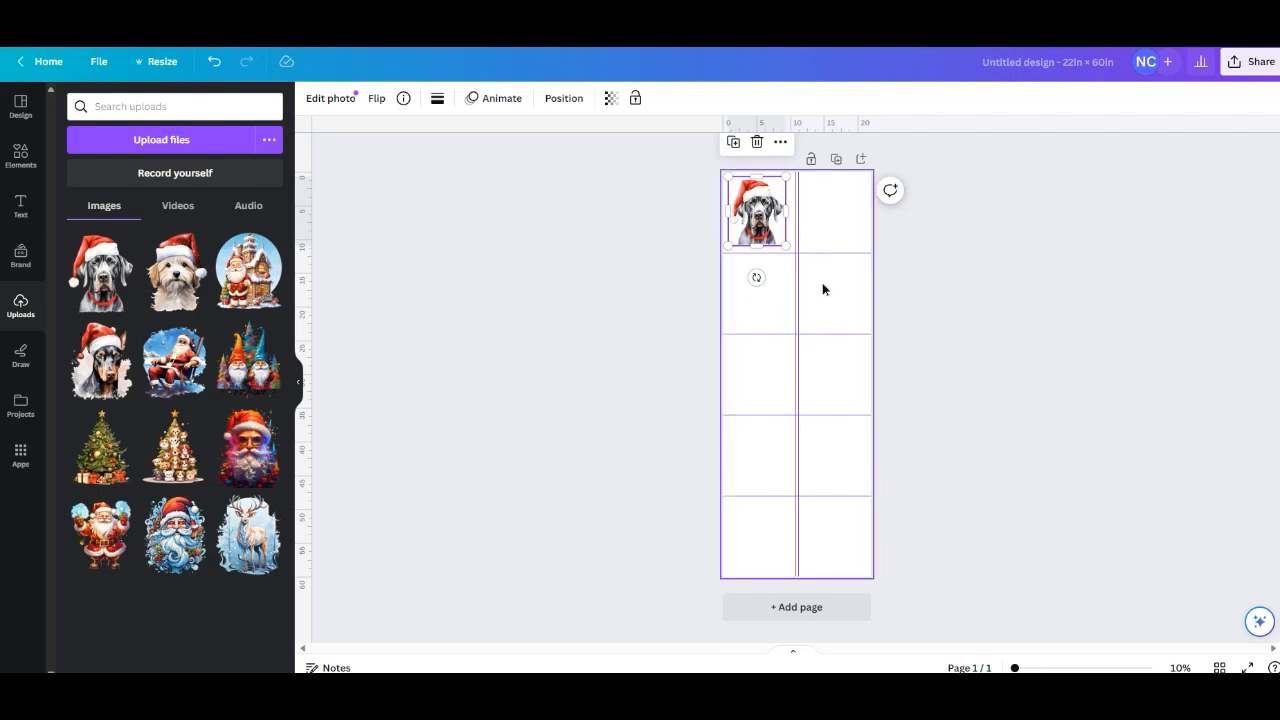
pyautogui.click(823, 286)
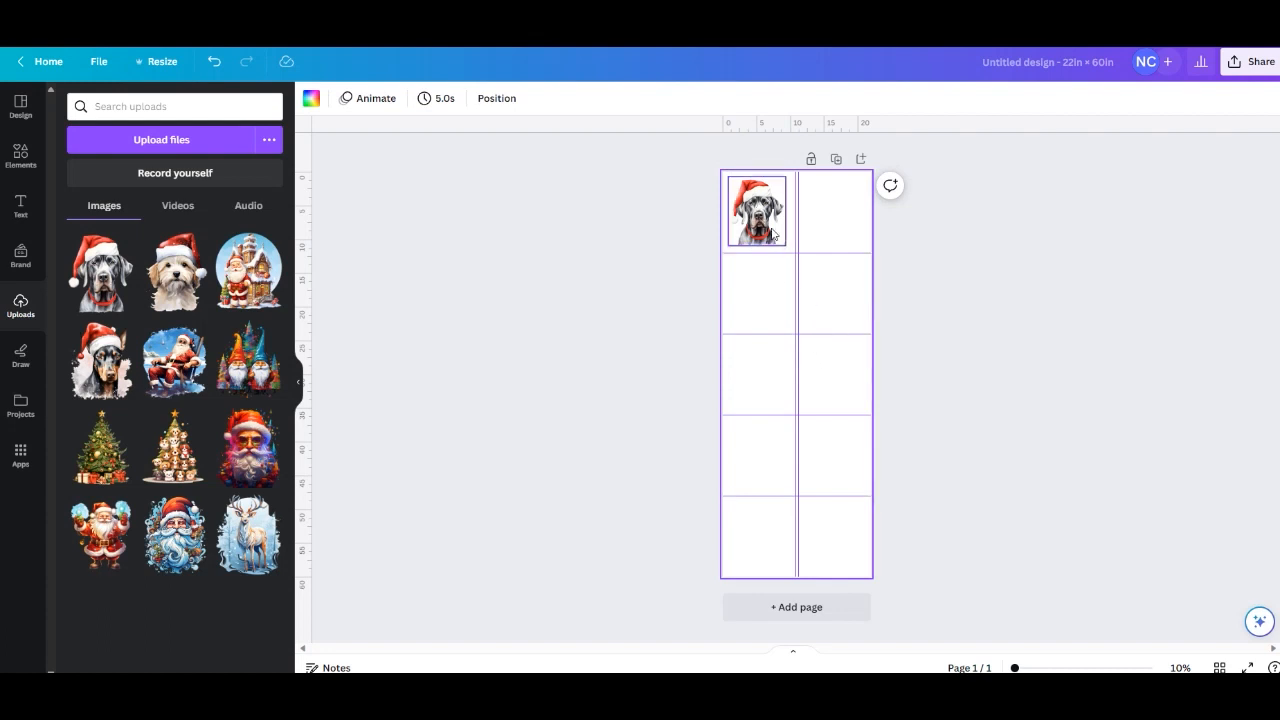
# Shrink the grey dog image to a thumbnail, then enlarge it again to fit the top-left guide cell.
pyautogui.moveTo(98, 283)
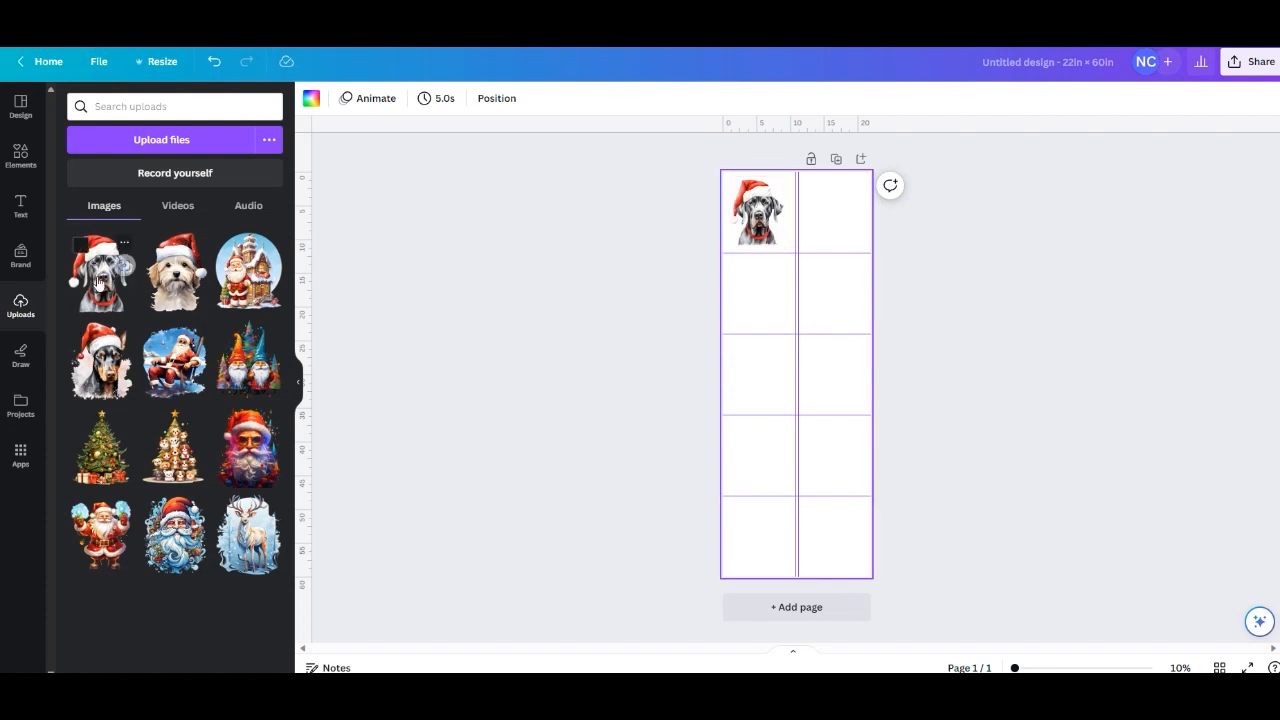
pyautogui.click(775, 240)
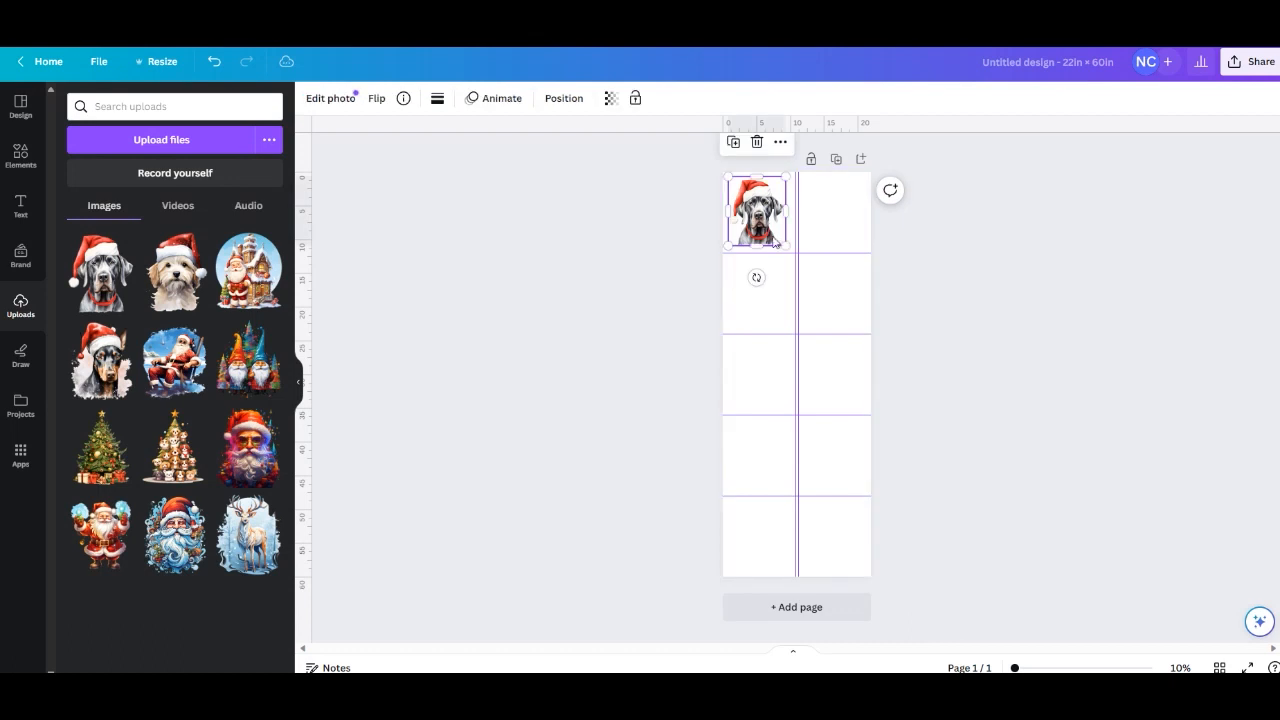
pyautogui.moveTo(784, 246); pyautogui.dragTo(742, 194)
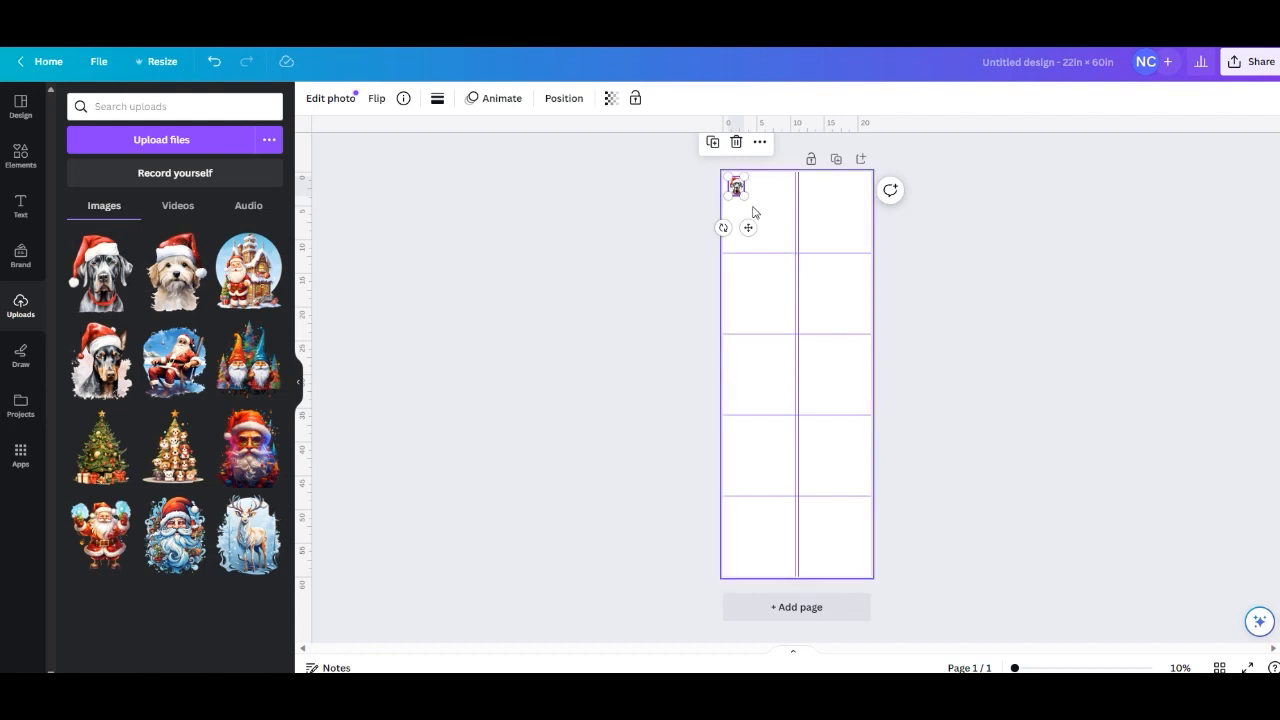
pyautogui.moveTo(743, 196); pyautogui.dragTo(787, 245)
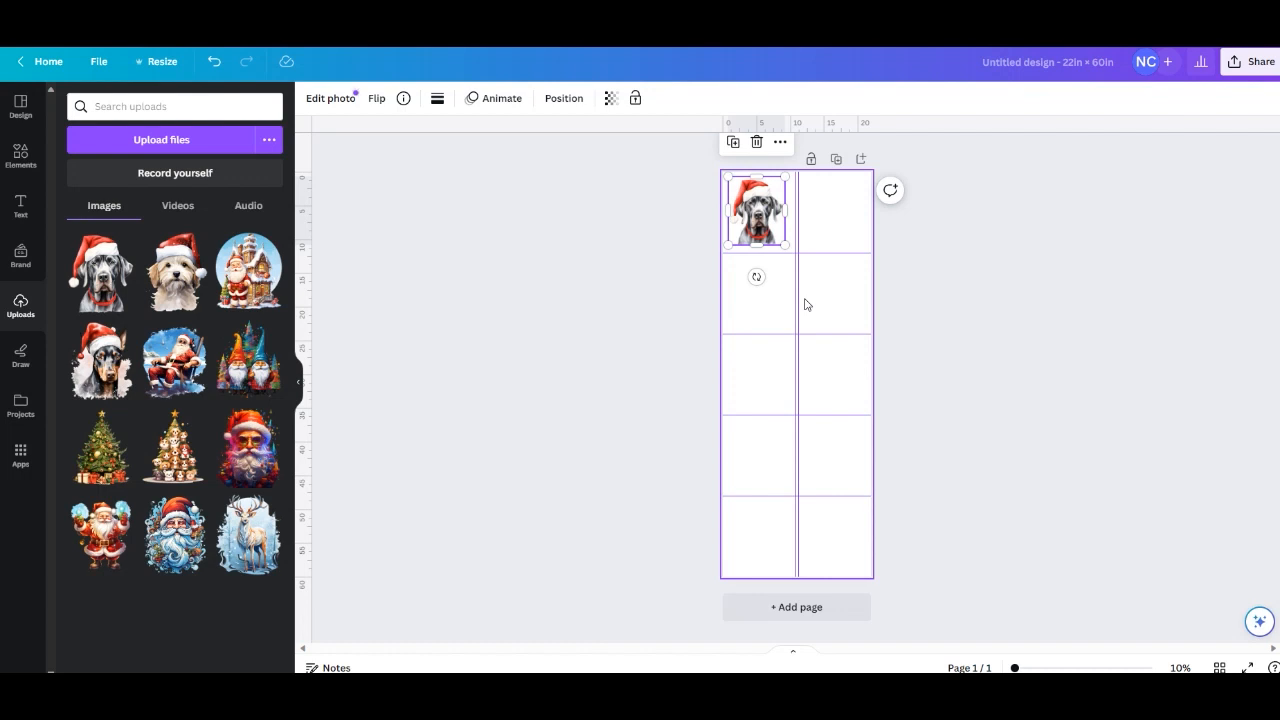
pyautogui.click(823, 221)
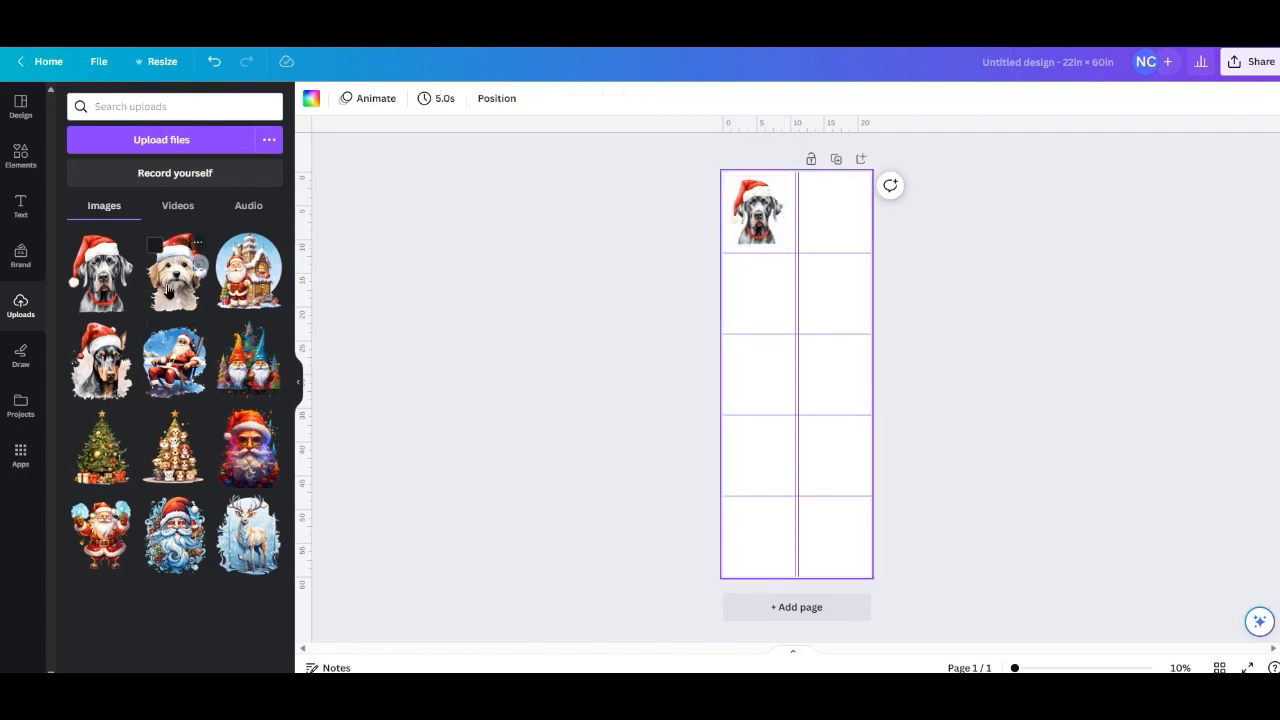
pyautogui.moveTo(168, 290); pyautogui.dragTo(730, 330)
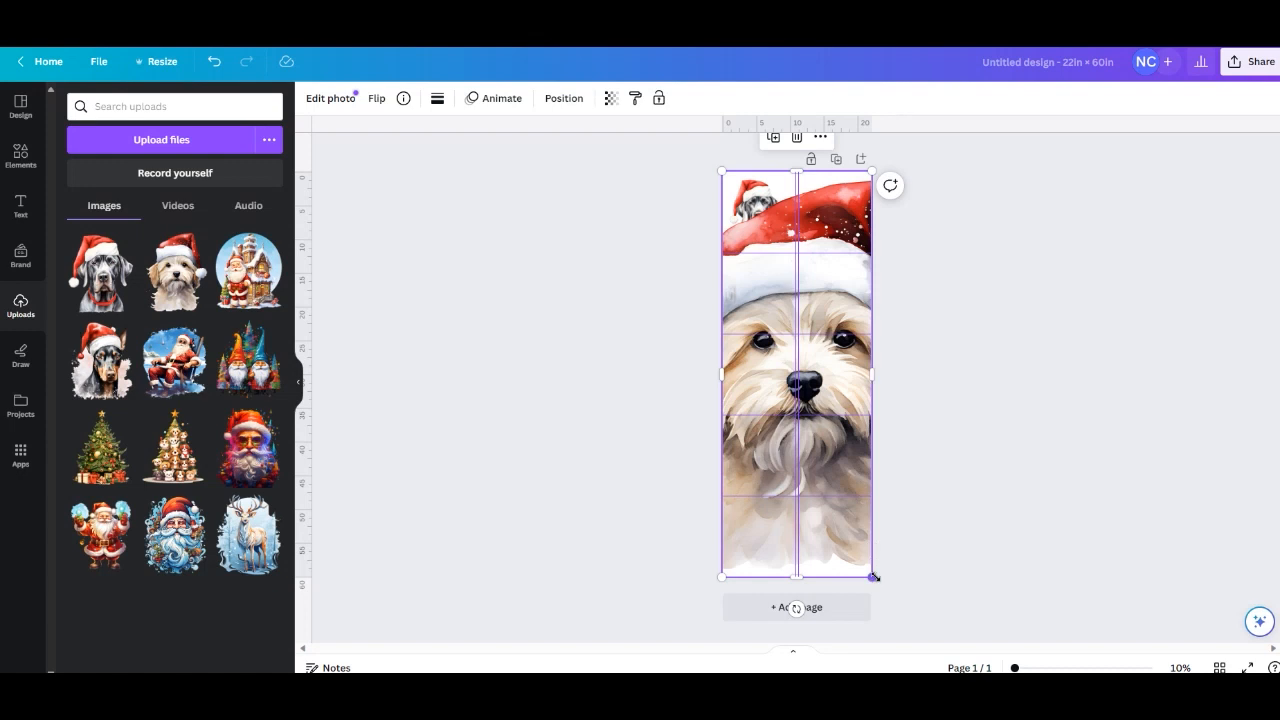
pyautogui.moveTo(872, 577); pyautogui.dragTo(774, 311)
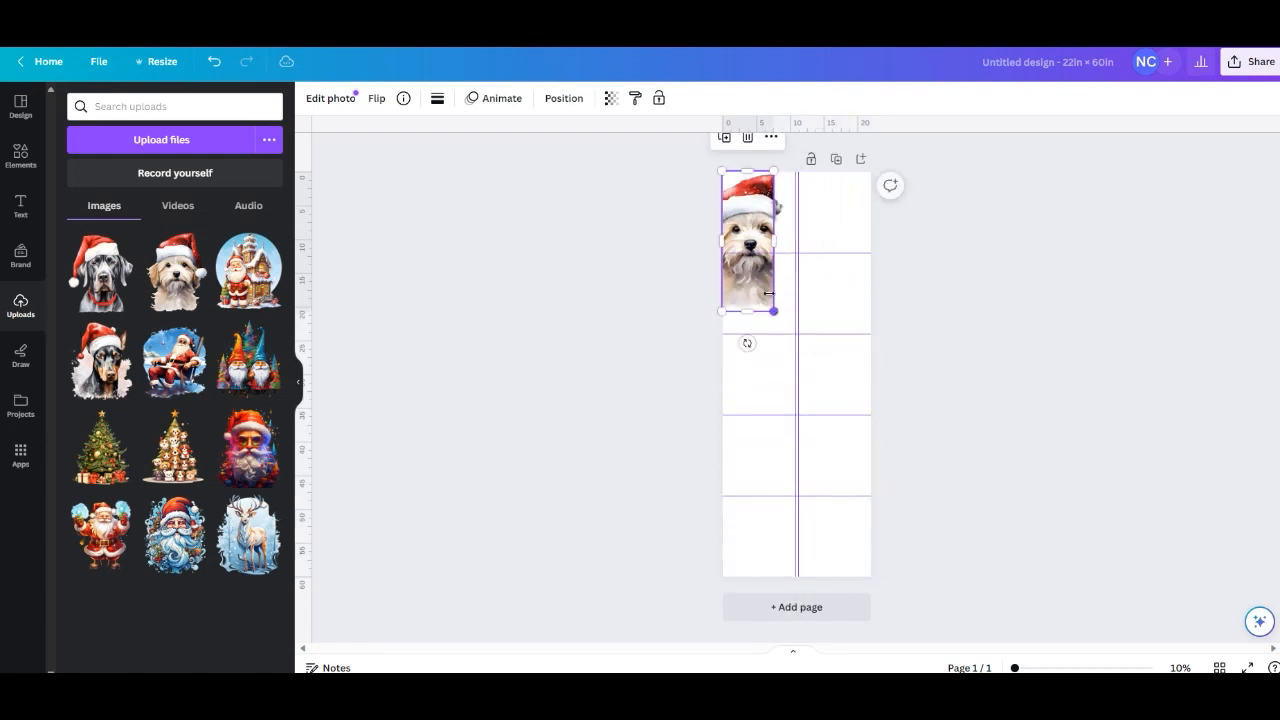
pyautogui.hotkey('ctrl', 'z')
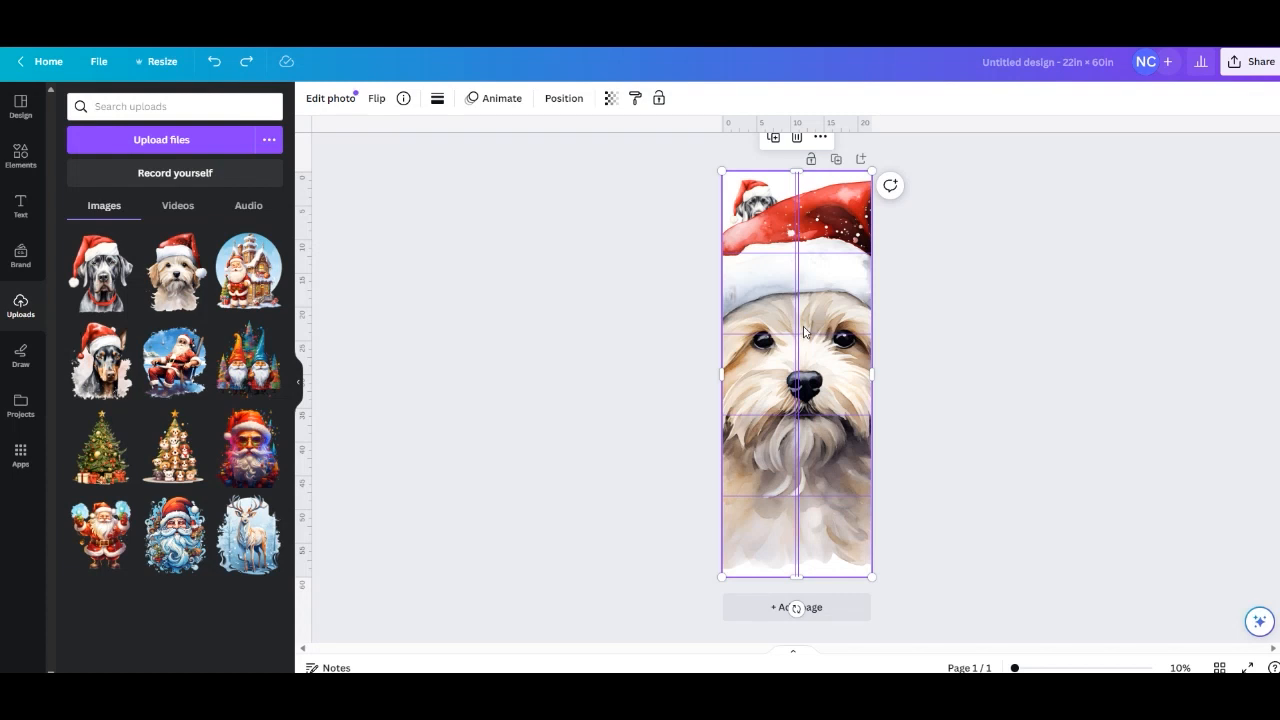
pyautogui.press('Delete')
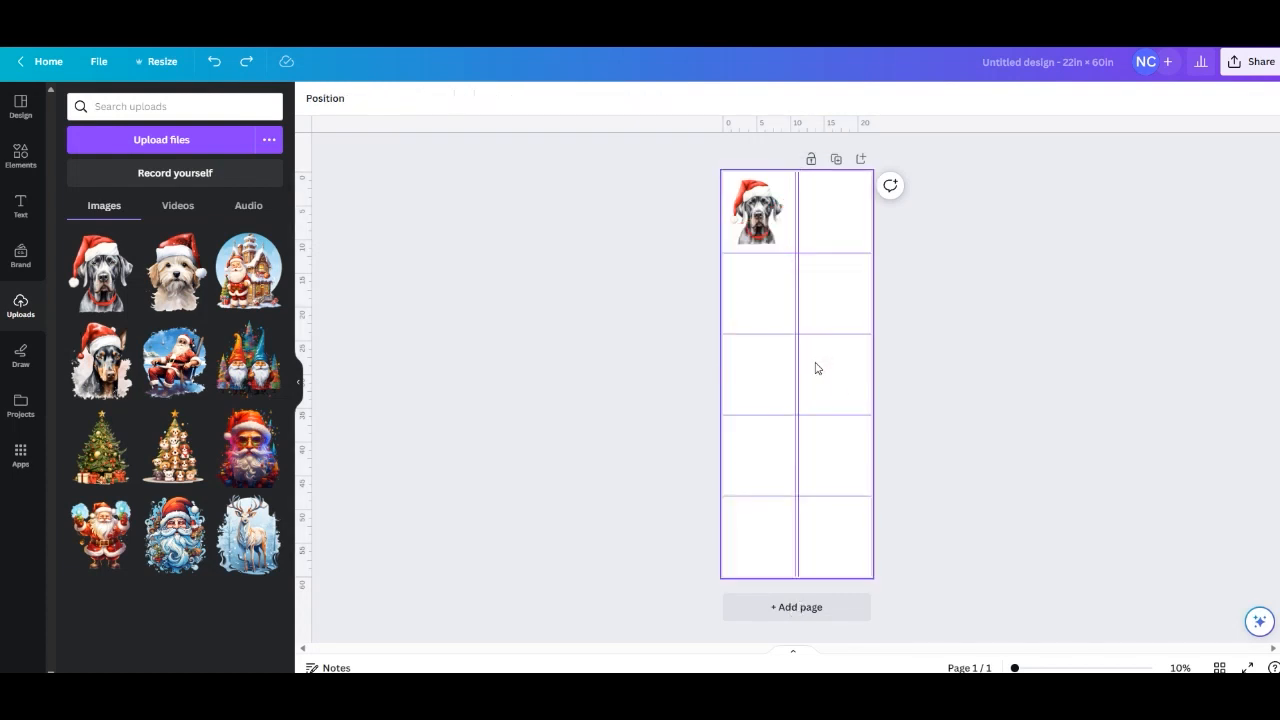
# Place the cream-coloured dog in a Santa hat on the page and scale it to fit the left guide cell of the second row.
pyautogui.moveTo(183, 265); pyautogui.dragTo(790, 317)
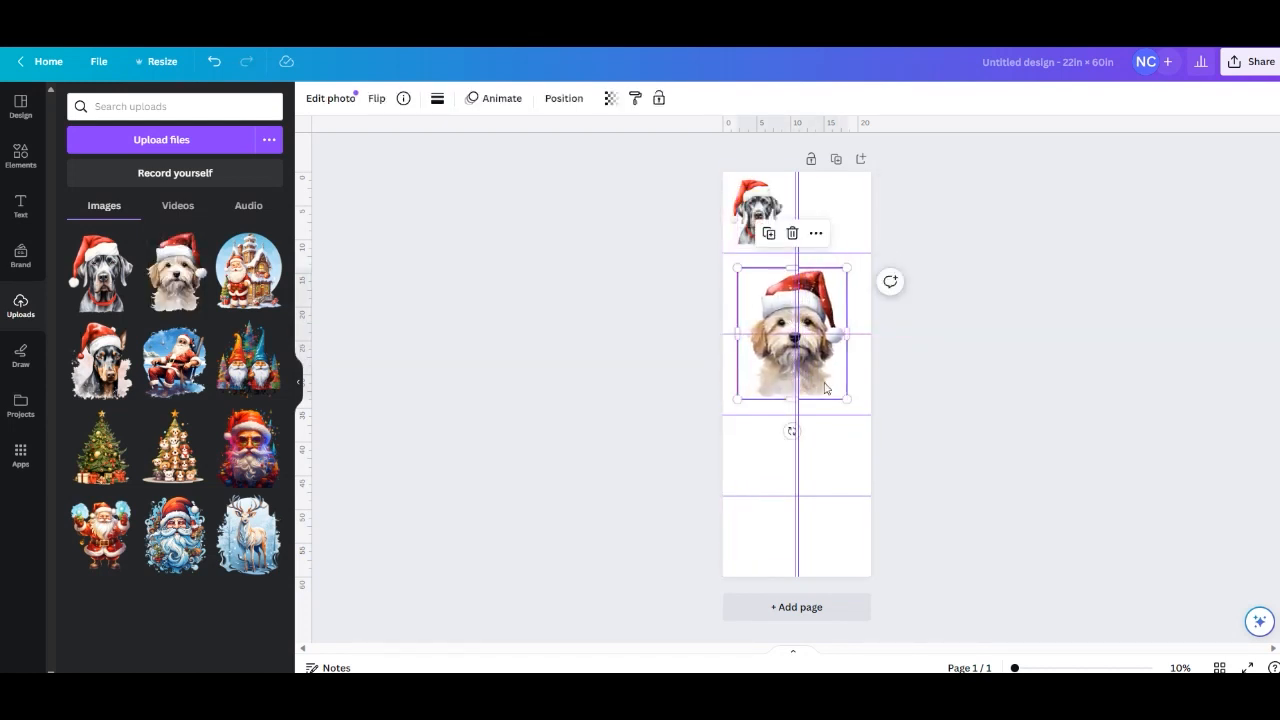
pyautogui.moveTo(846, 398); pyautogui.dragTo(798, 341)
pyautogui.moveTo(767, 302); pyautogui.dragTo(759, 298)
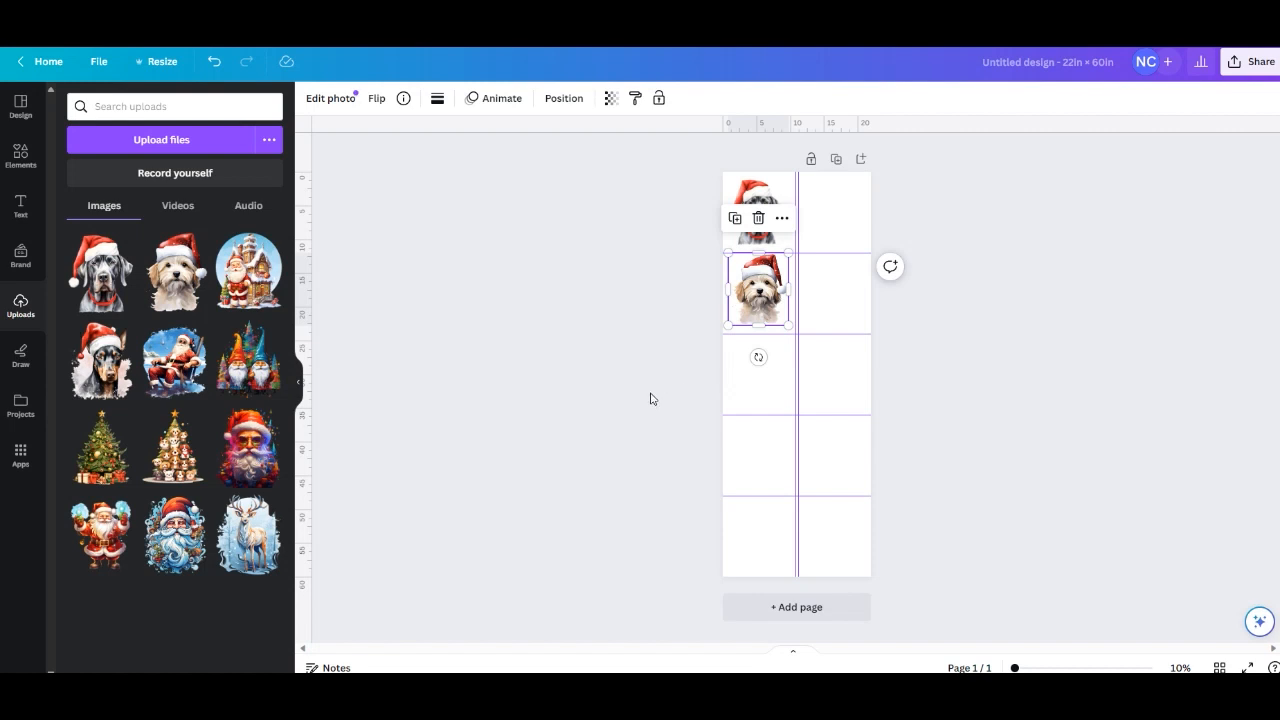
# Place the image of Santa beside a snowy house on the page and scale it to fit the third-row cell of the left column.
pyautogui.click(244, 291)
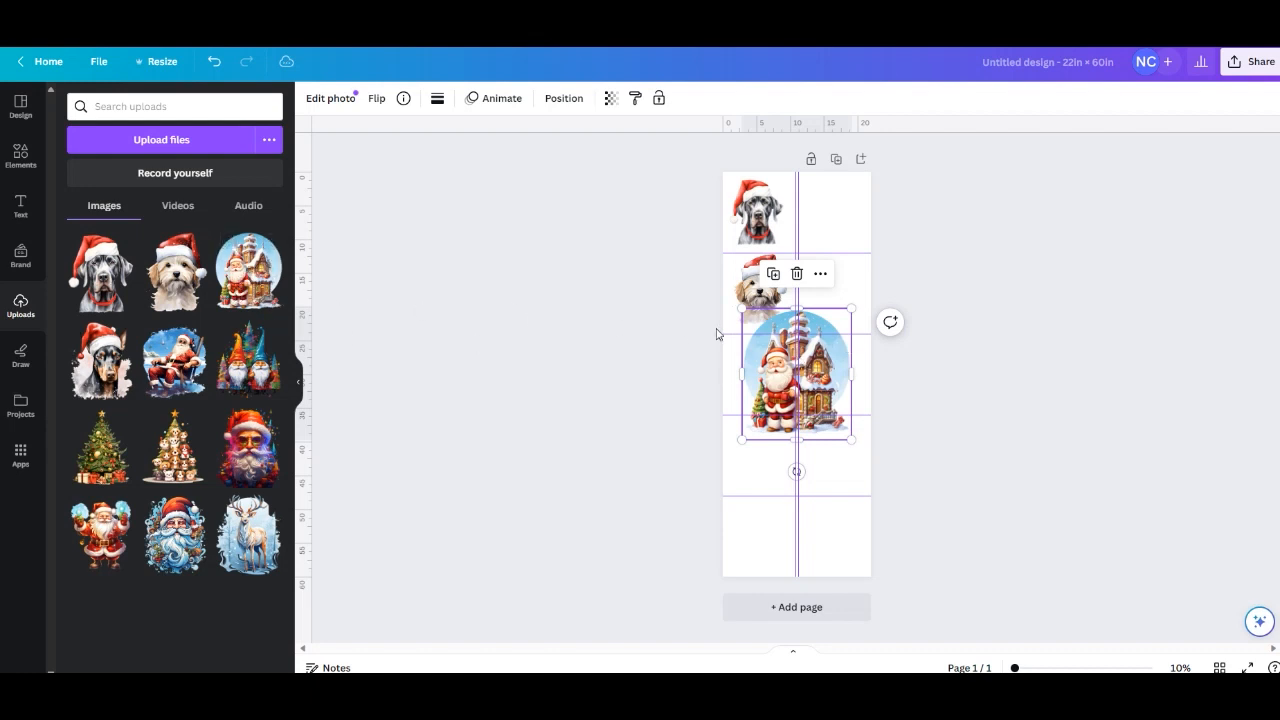
pyautogui.click(796, 274)
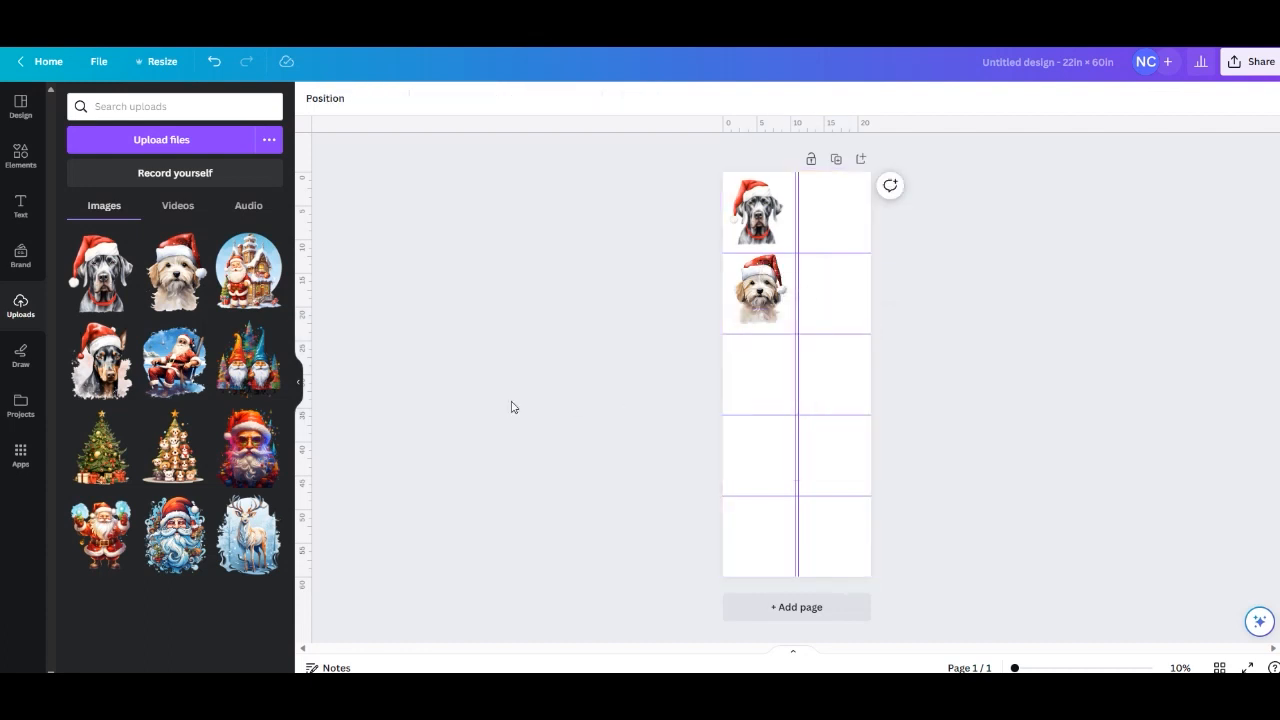
pyautogui.click(237, 283)
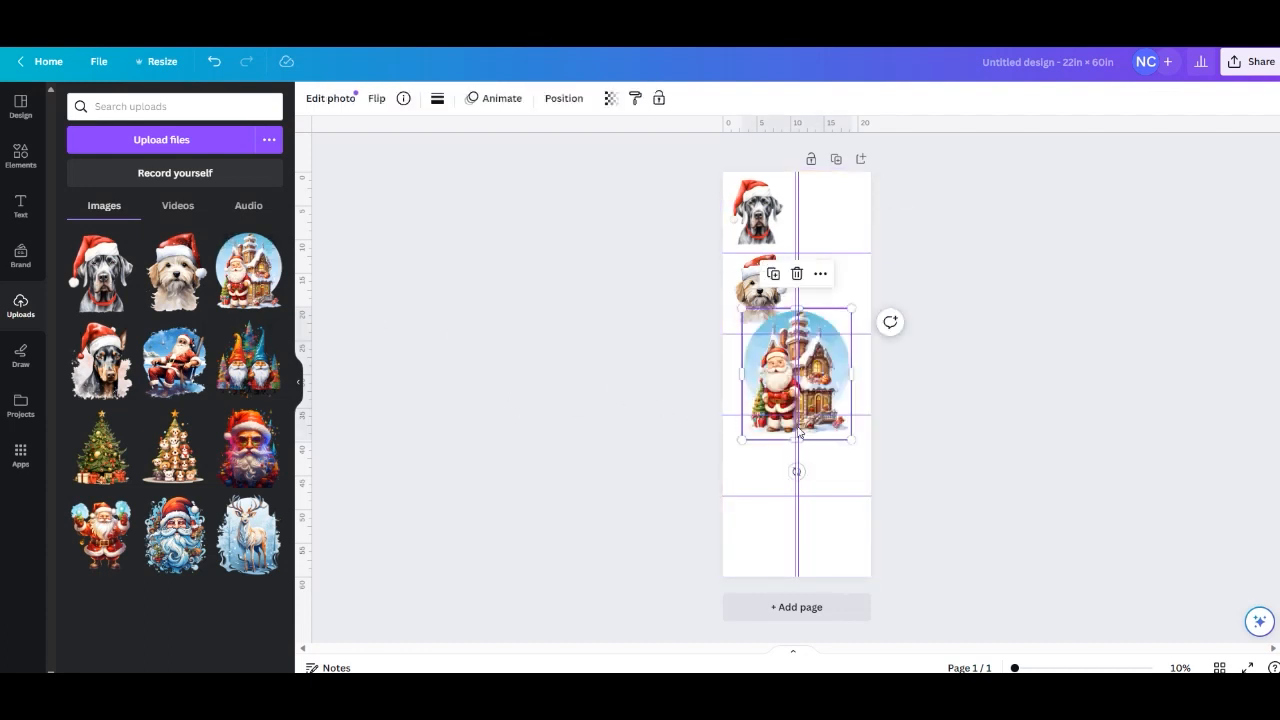
pyautogui.moveTo(851, 439); pyautogui.dragTo(750, 389)
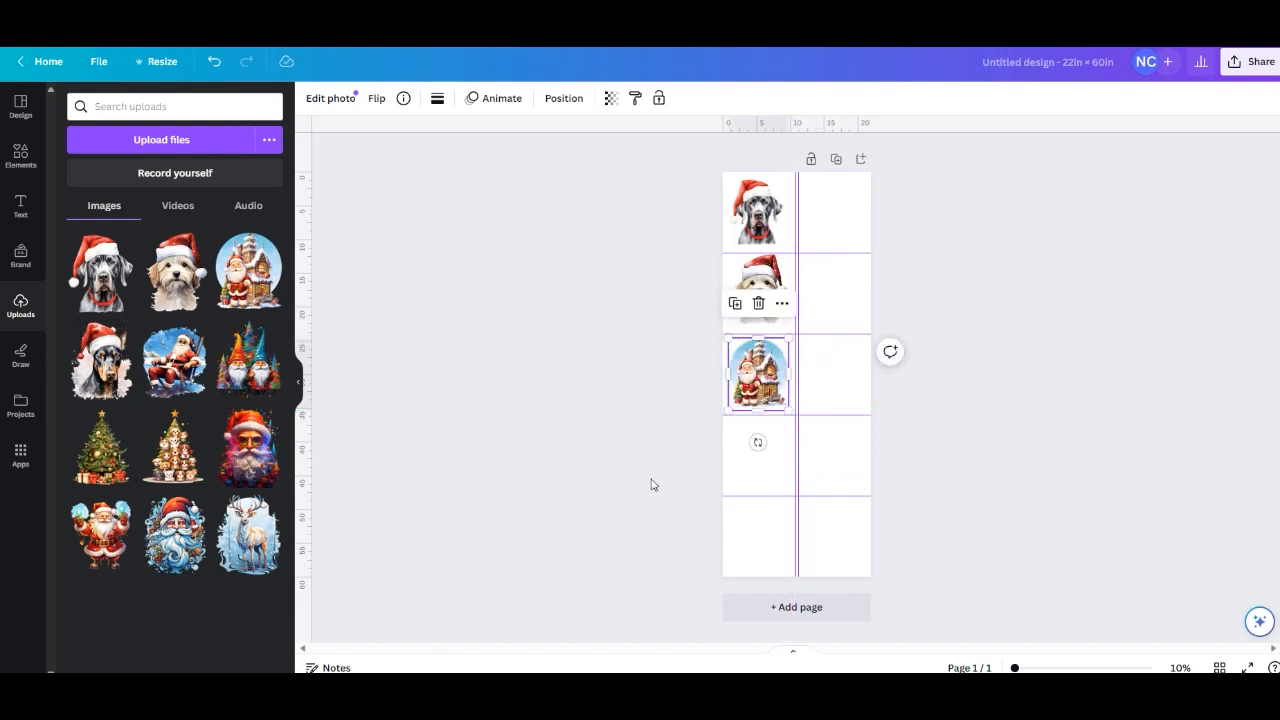
pyautogui.click(771, 489)
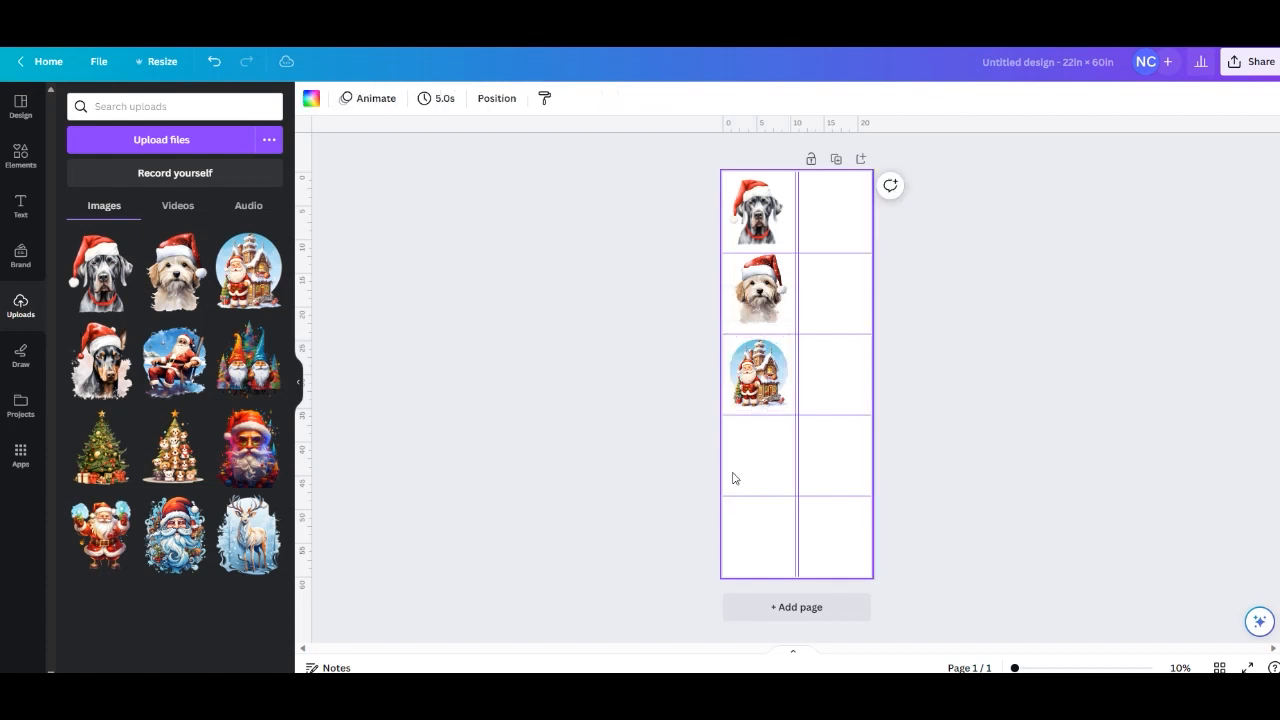
# Place the black Doberman in a Santa hat on the page and scale it to fit the fourth-row cell of the left column.
pyautogui.click(93, 377)
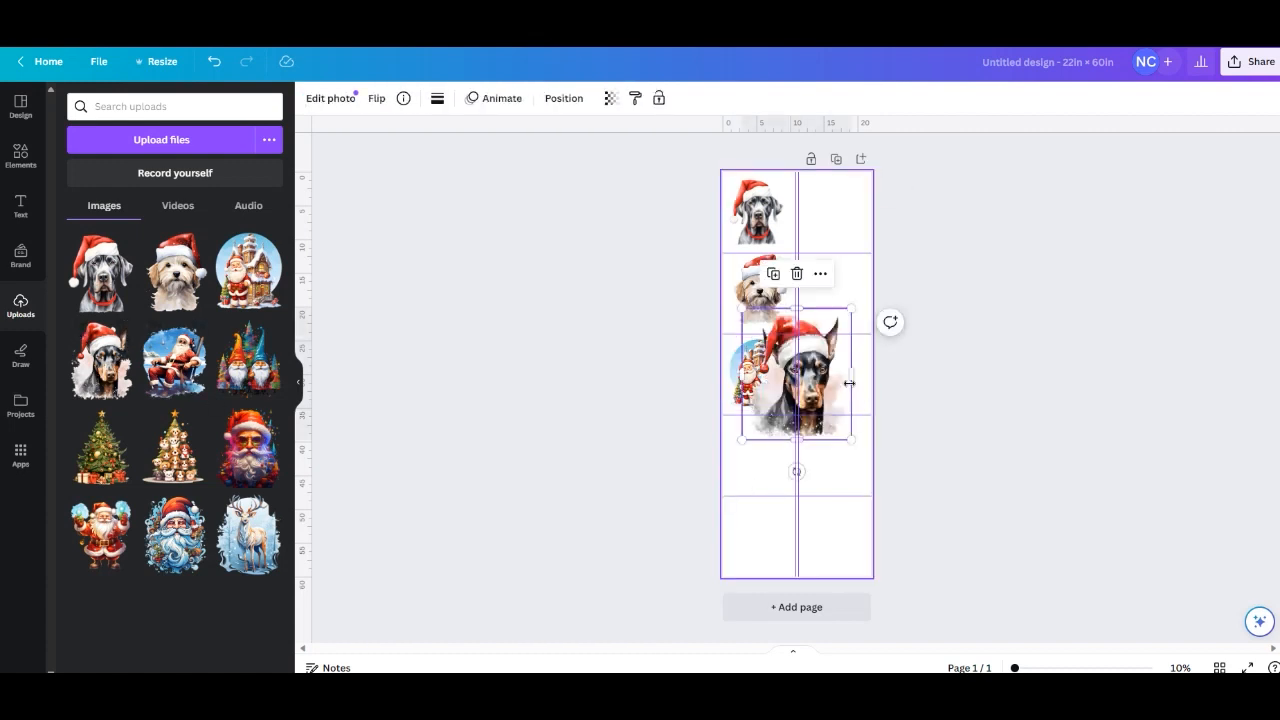
pyautogui.moveTo(822, 385); pyautogui.dragTo(818, 498)
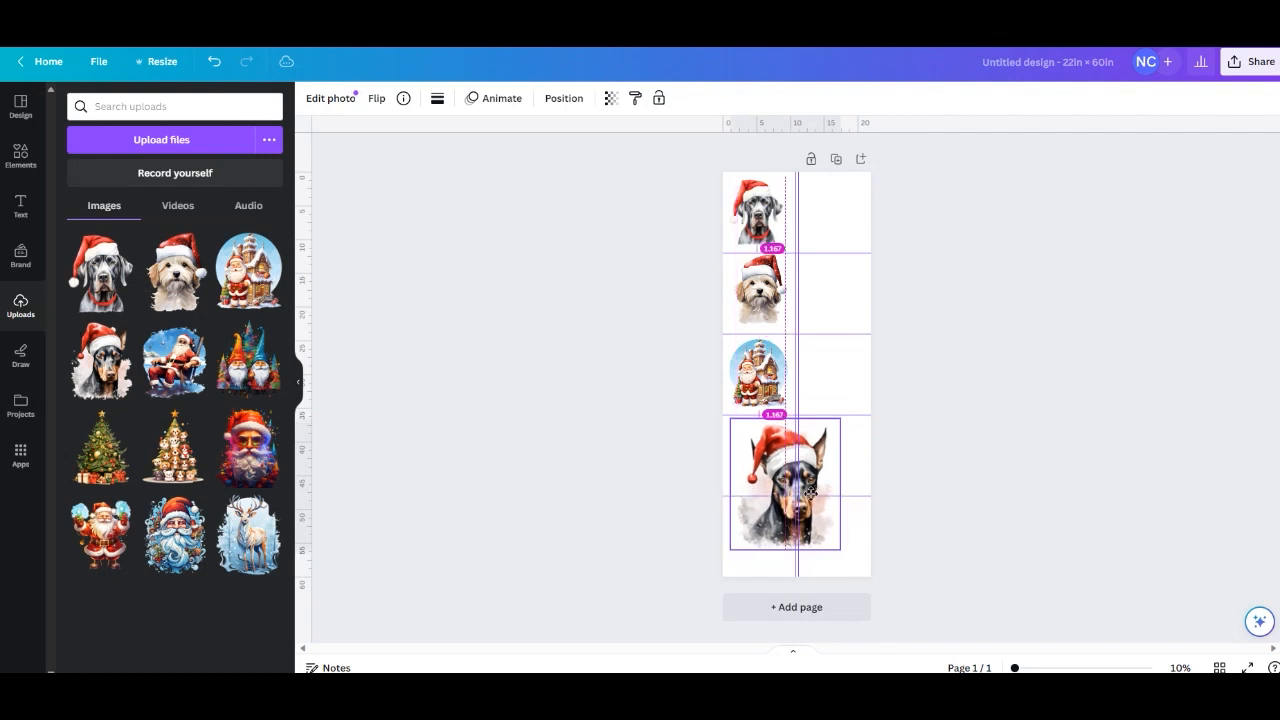
pyautogui.moveTo(835, 556); pyautogui.dragTo(786, 490)
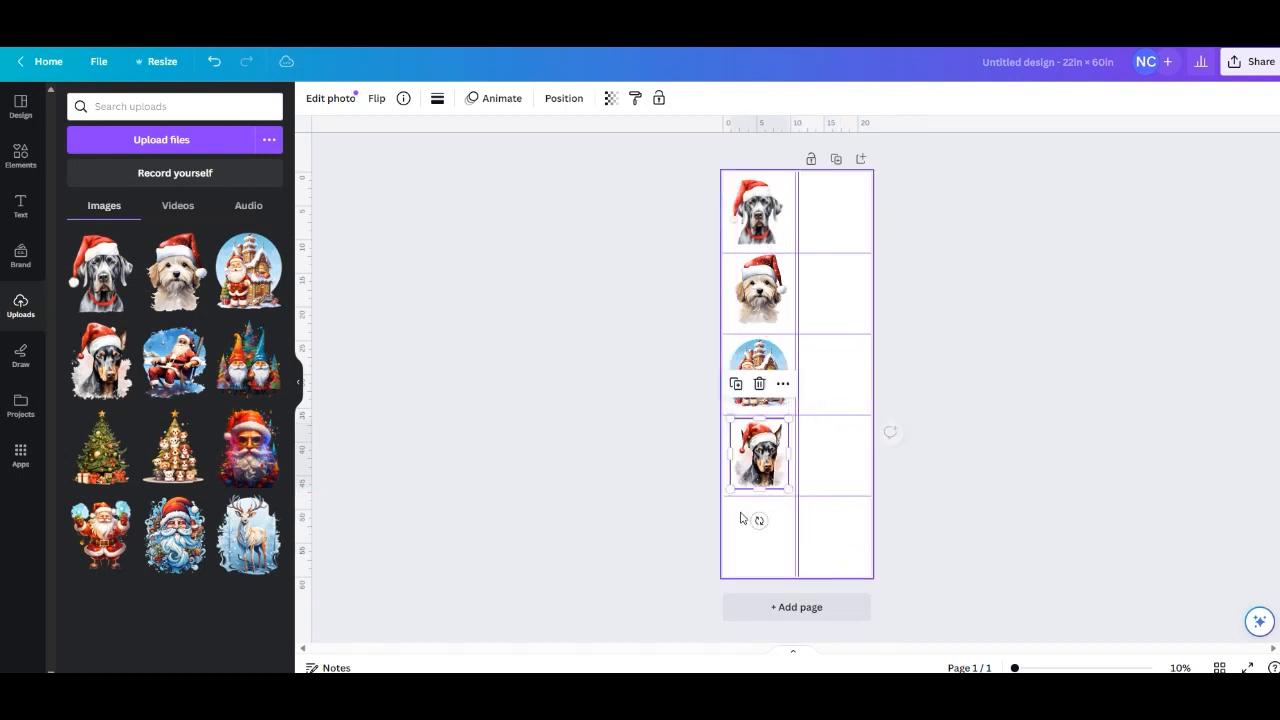
# Place the Santa in a beach chair in the first-row cell of the right column, scale it to fit, and inspect it up close.
pyautogui.click(170, 360)
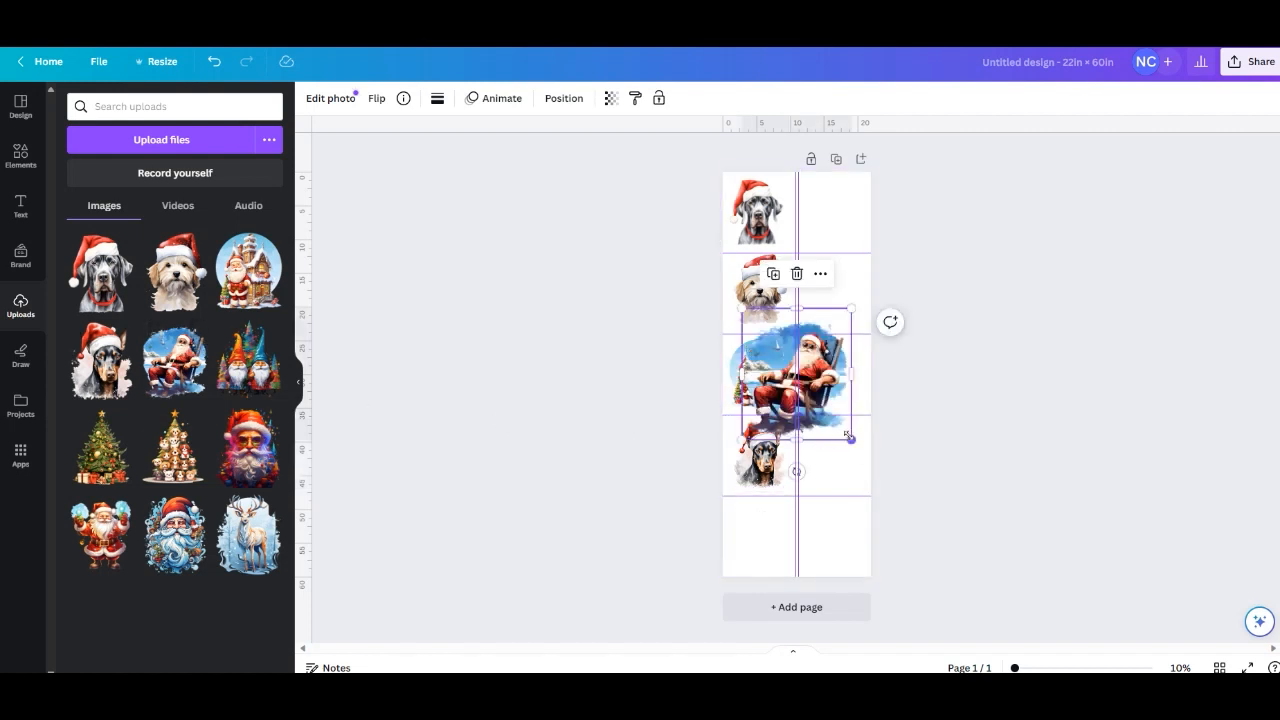
pyautogui.moveTo(850, 436); pyautogui.dragTo(833, 225)
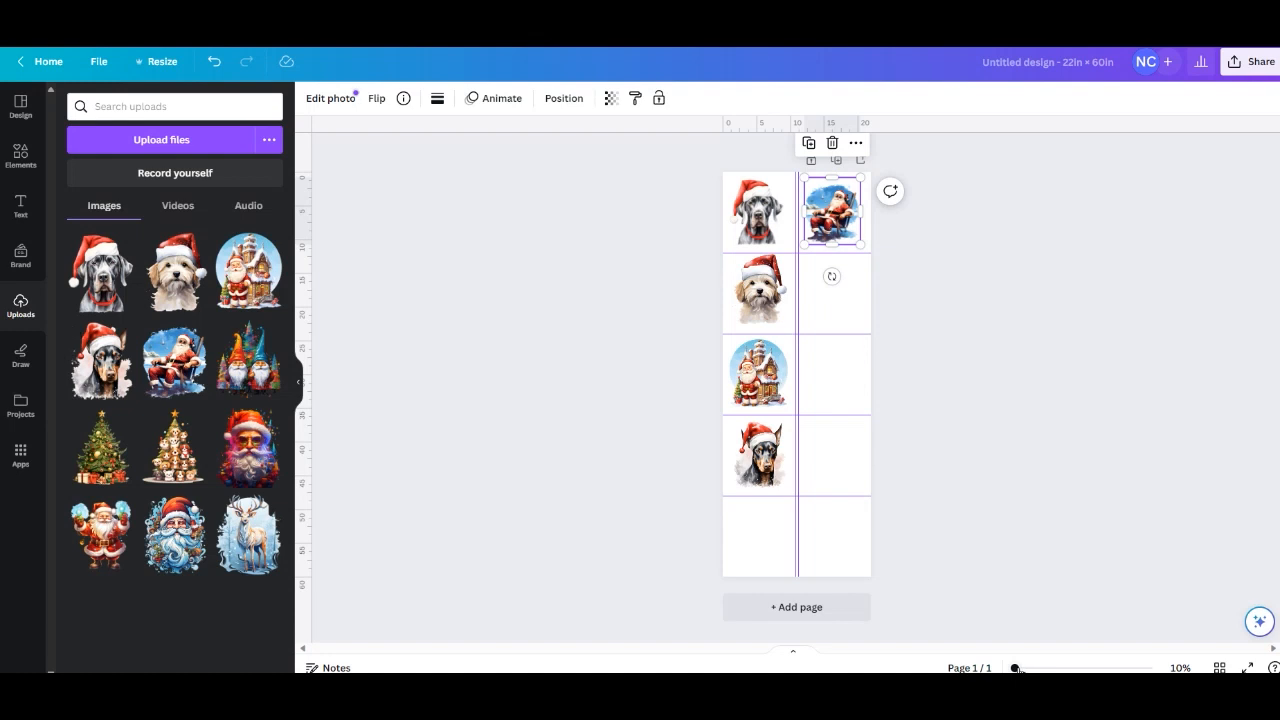
pyautogui.moveTo(1017, 669); pyautogui.dragTo(1060, 668)
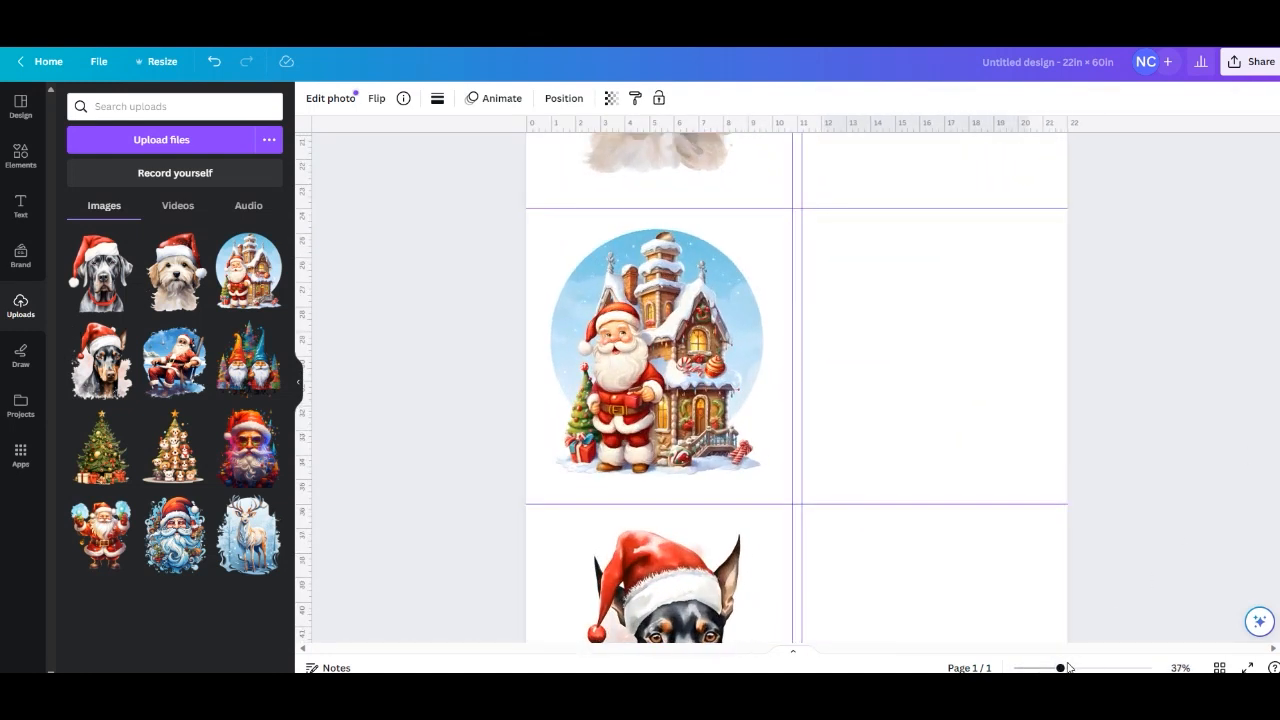
pyautogui.scroll(8, 1268, 249)
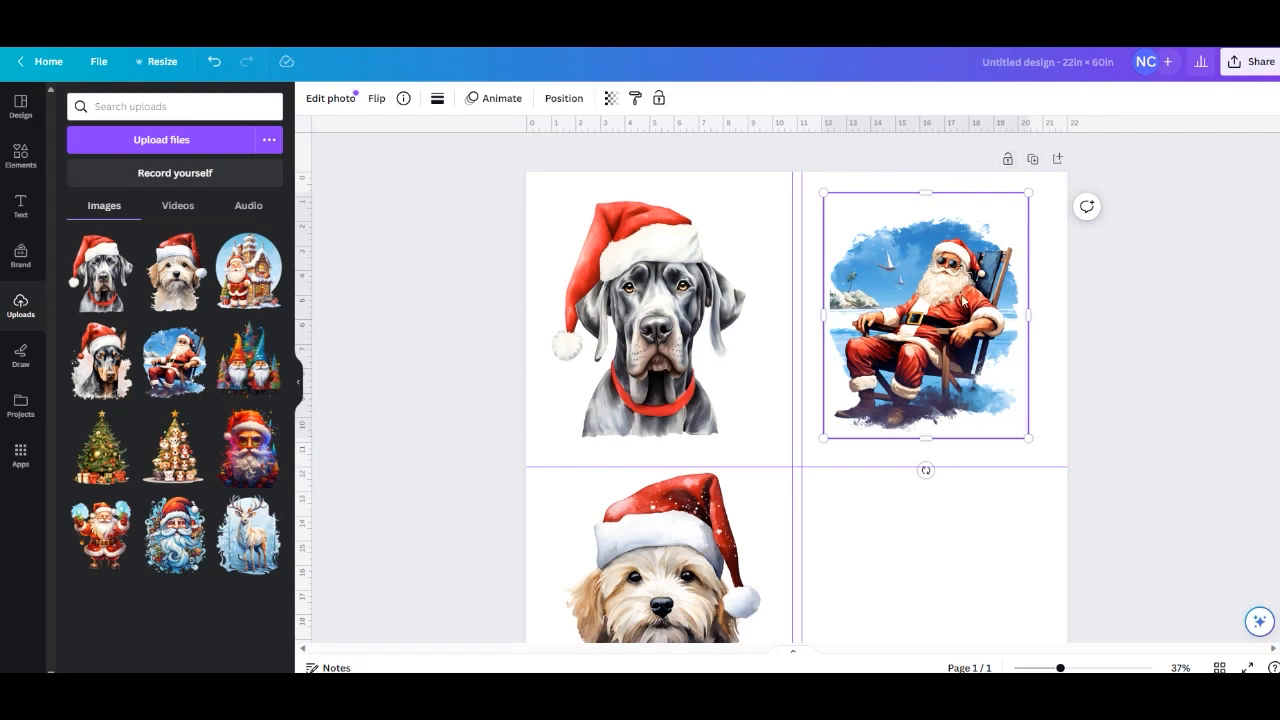
# Place the two colourful gnomes on the page and scale them to fit the second-row cell of the right column.
pyautogui.scroll(-5, 925, 450)
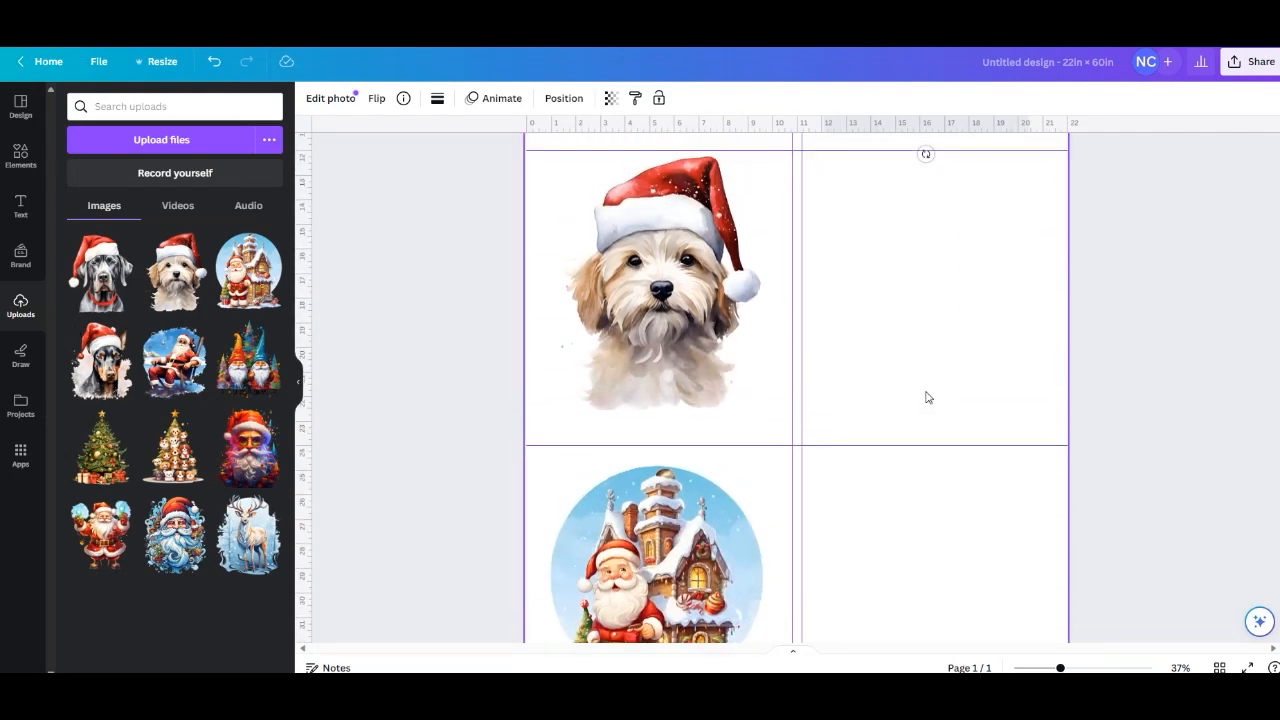
pyautogui.click(932, 326)
pyautogui.click(250, 364)
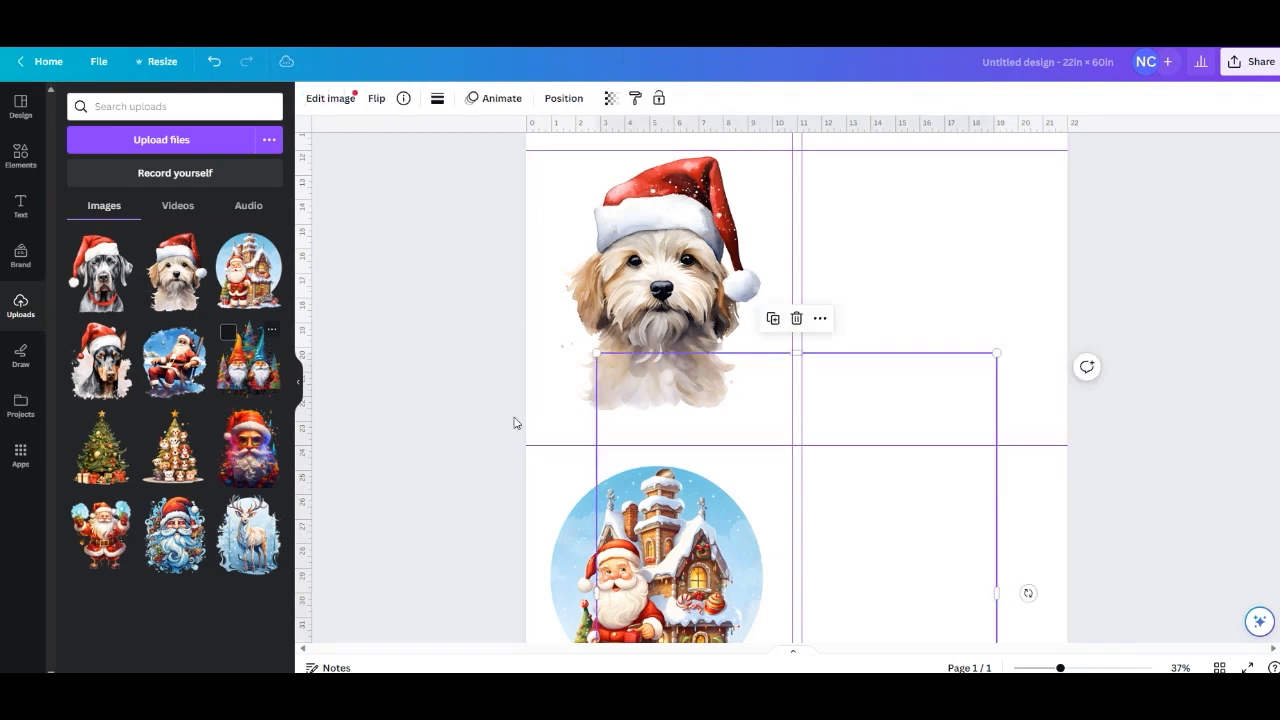
pyautogui.moveTo(884, 450); pyautogui.dragTo(915, 309)
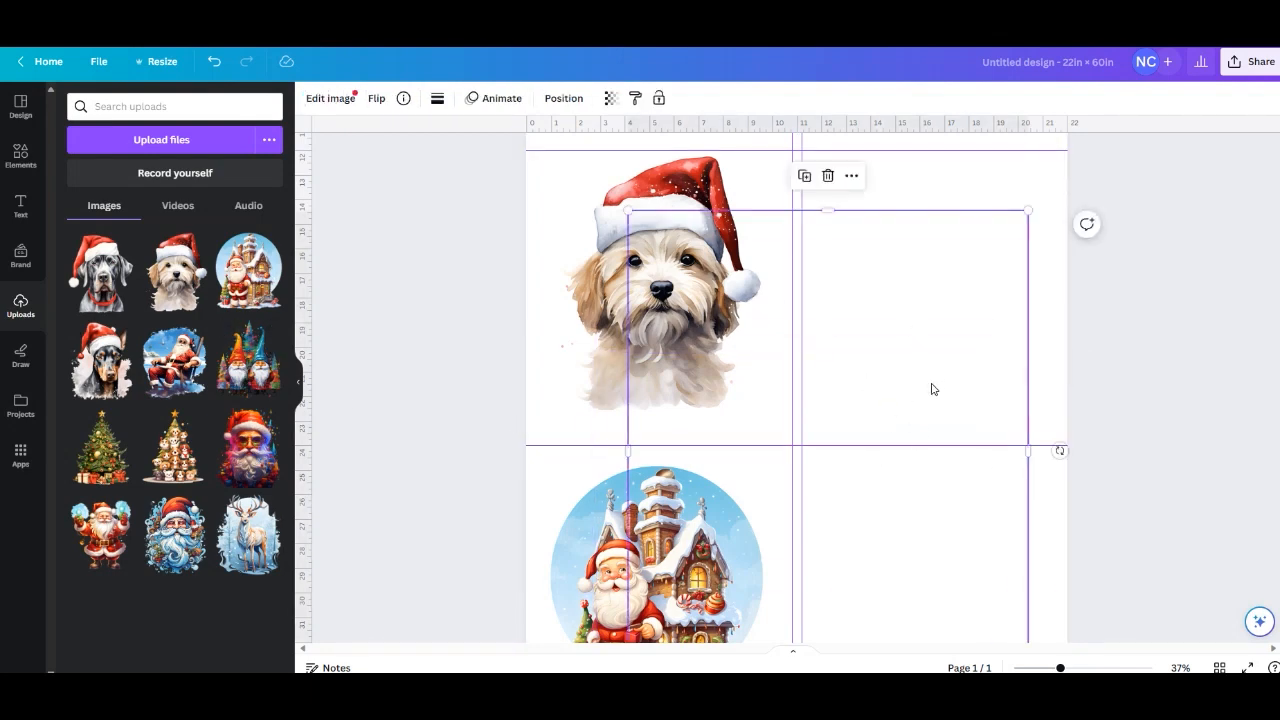
pyautogui.scroll(-5, 910, 375)
pyautogui.scroll(3, 886, 328)
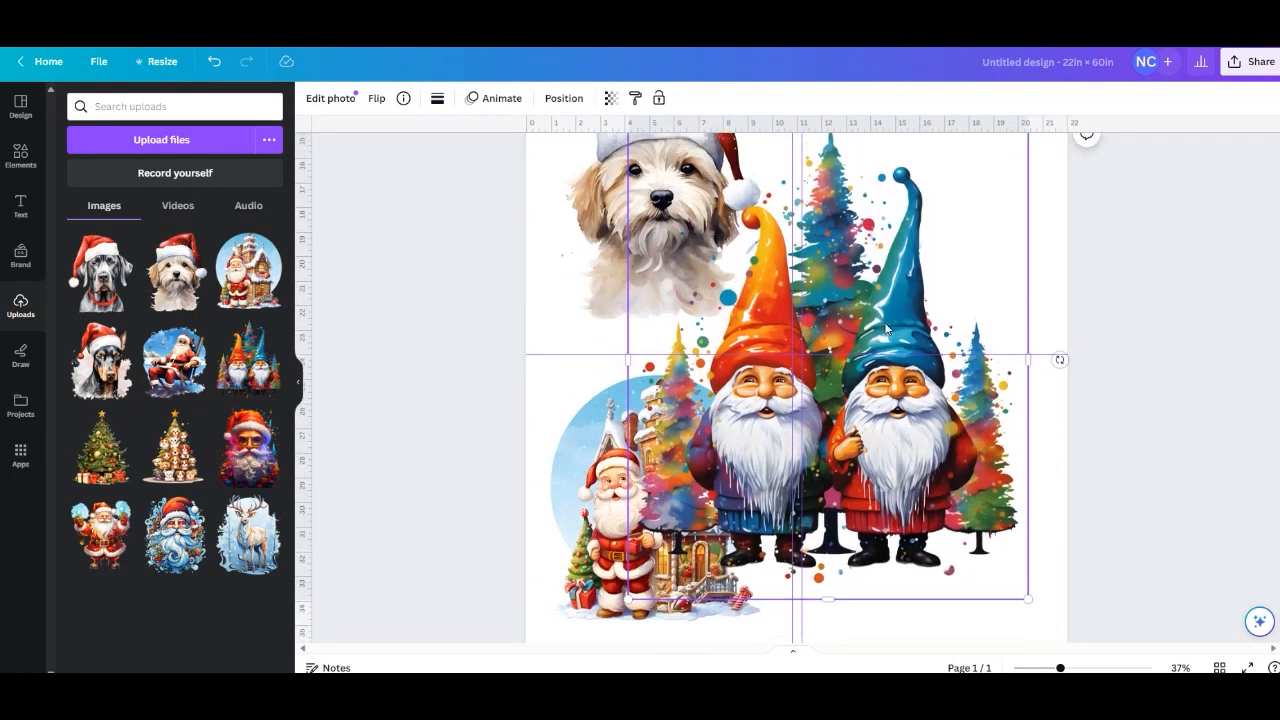
pyautogui.scroll(2, 884, 320)
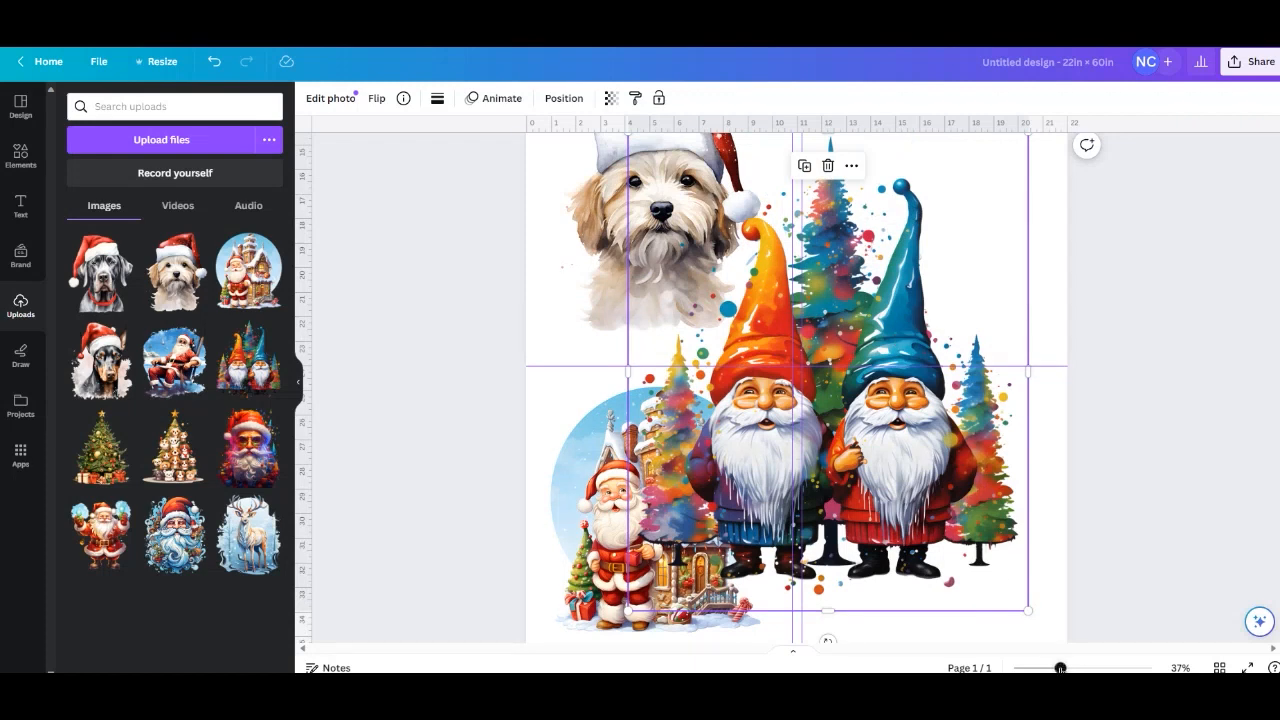
pyautogui.moveTo(1060, 668); pyautogui.dragTo(1013, 667)
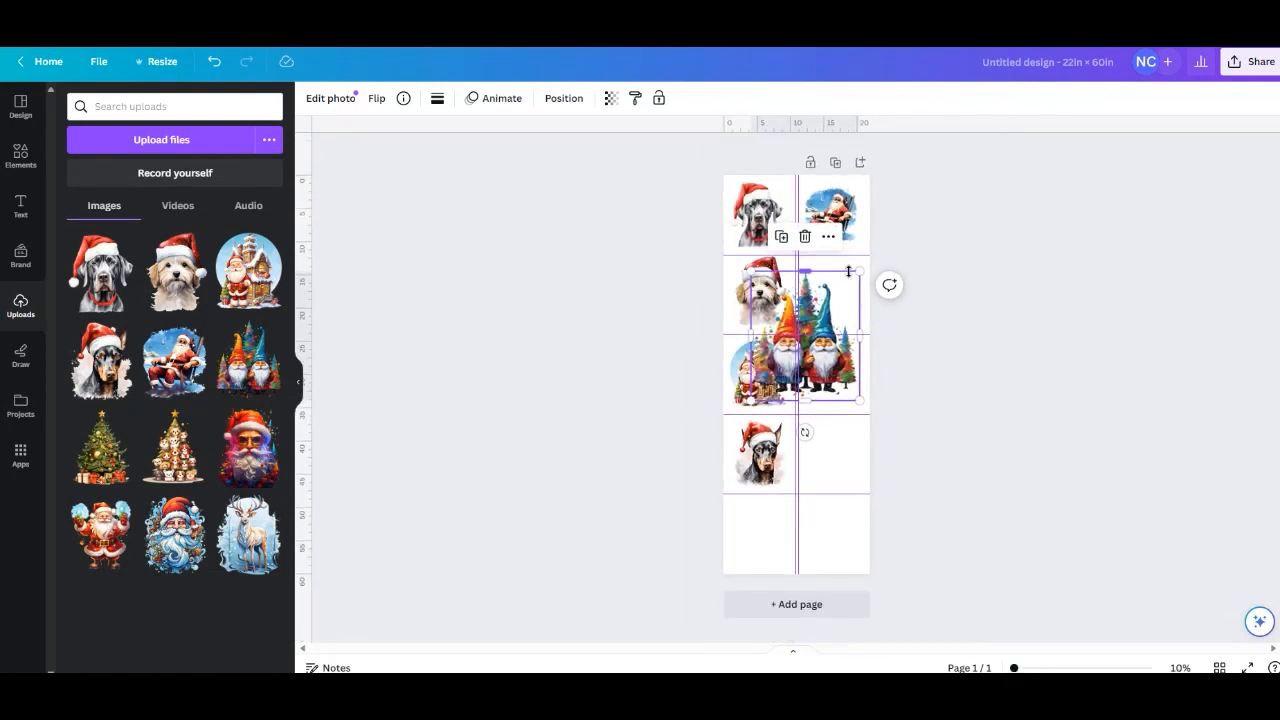
pyautogui.moveTo(860, 271); pyautogui.dragTo(843, 367)
# Fit the green Christmas tree into the third-row cell and the tree made of dogs into the fourth-row cell of the right column.
pyautogui.click(96, 474)
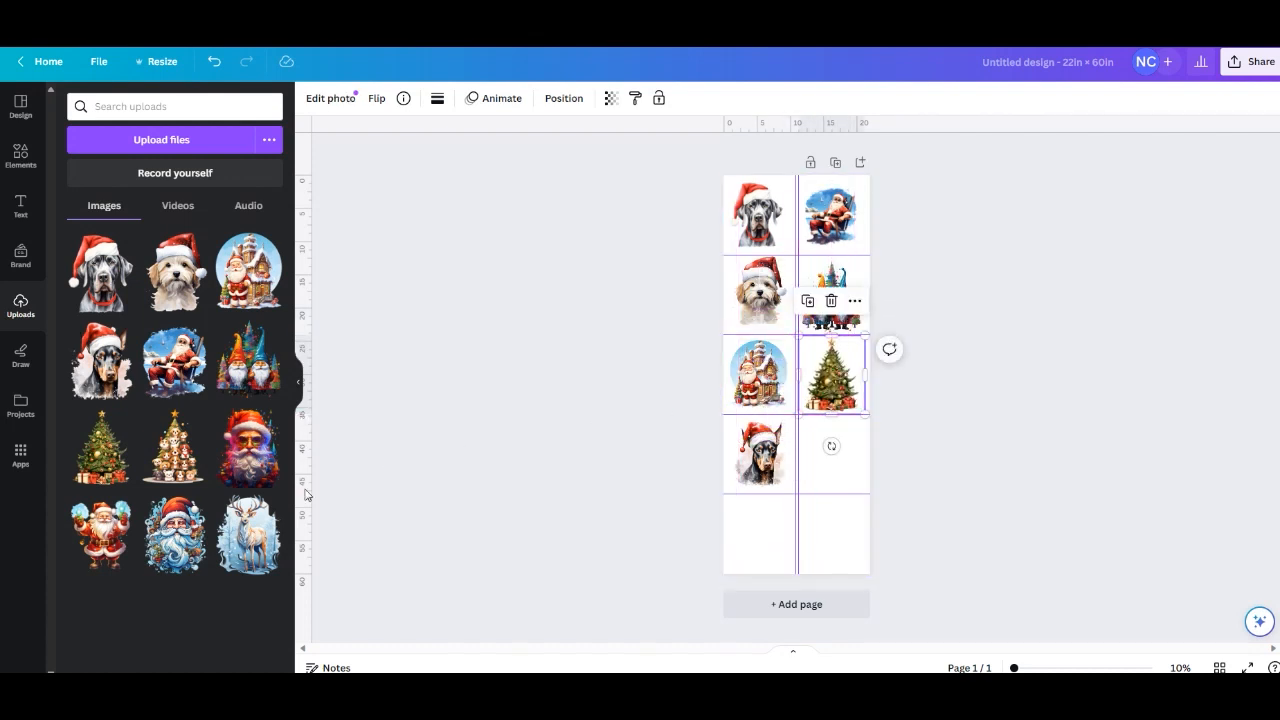
pyautogui.click(155, 430)
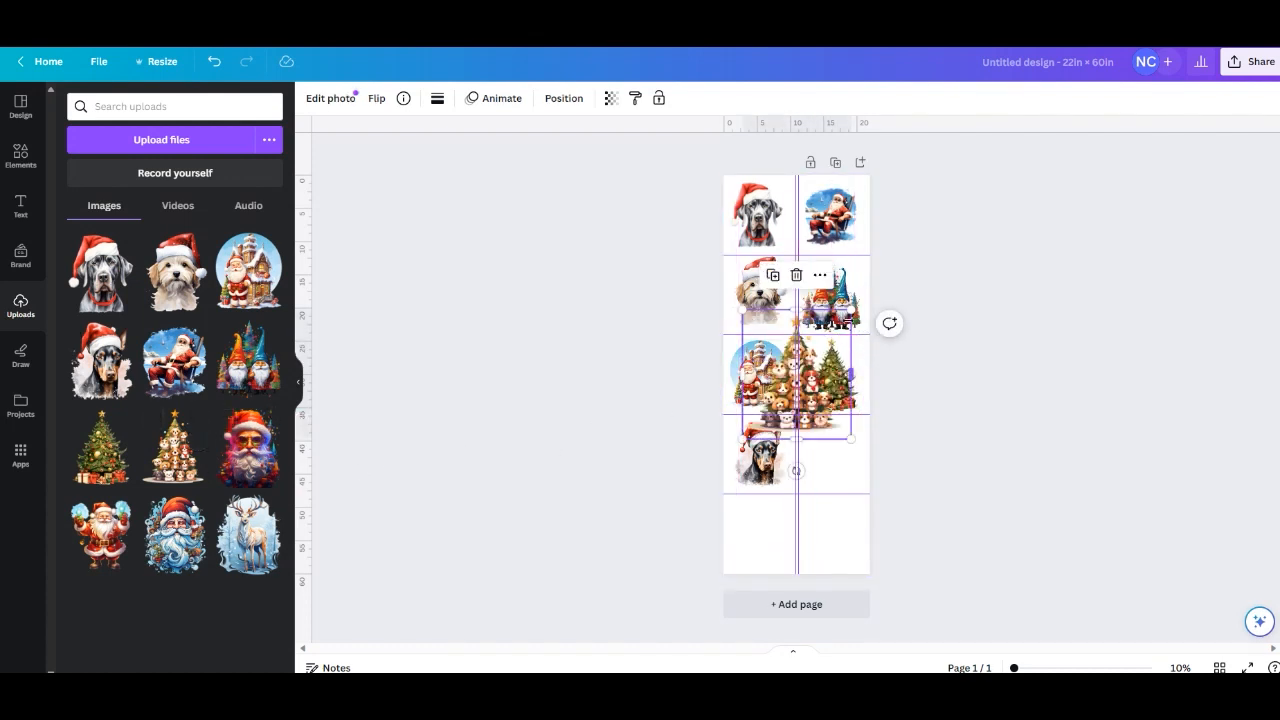
pyautogui.moveTo(849, 318); pyautogui.dragTo(843, 457)
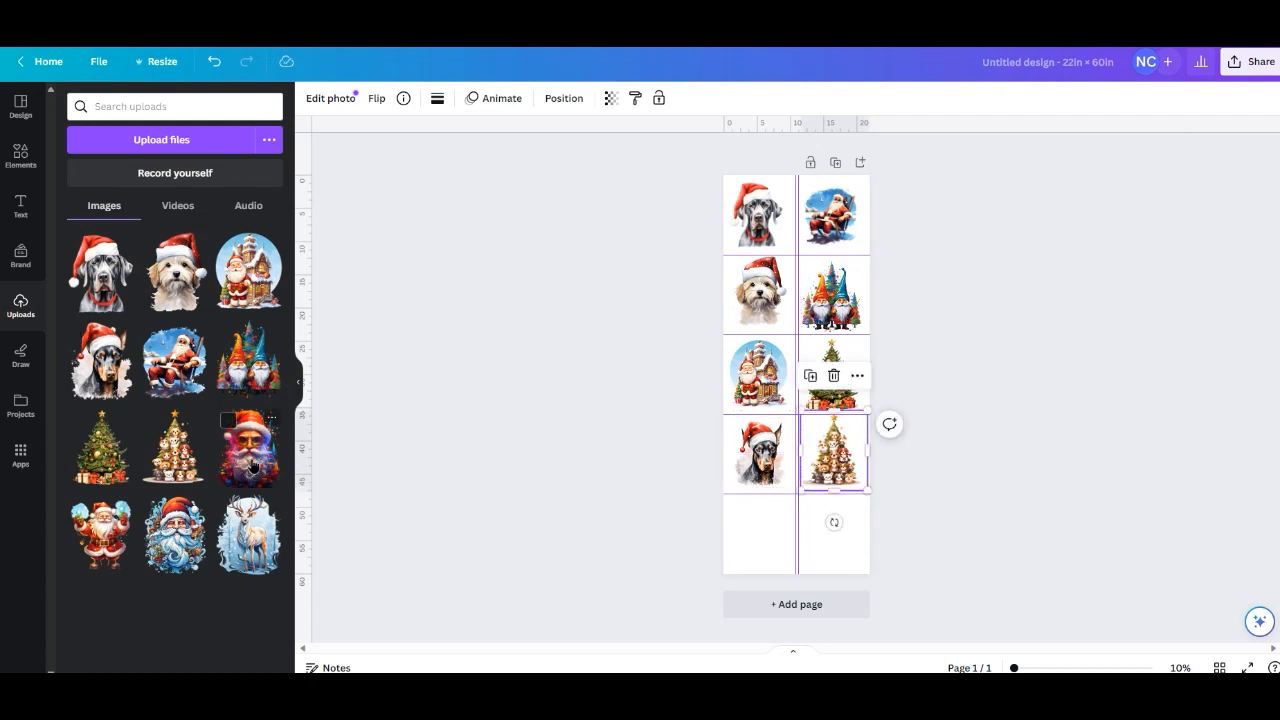
# Place the multicoloured Santa portrait on the page and scale it to fit the fifth-row cell of the left column.
pyautogui.click(230, 420)
pyautogui.moveTo(820, 375); pyautogui.dragTo(803, 501)
pyautogui.moveTo(834, 439); pyautogui.dragTo(786, 500)
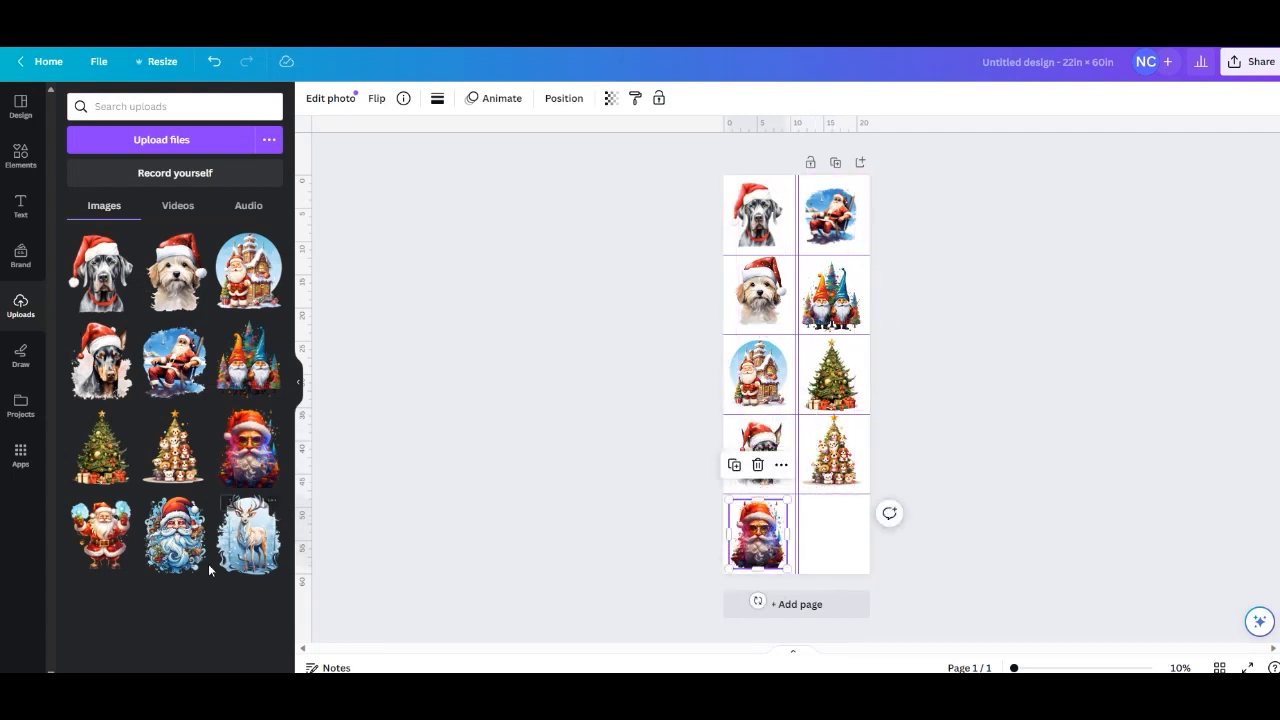
# Place the white reindeer image on the page and scale it to fit the fifth-row cell of the right column.
pyautogui.click(253, 548)
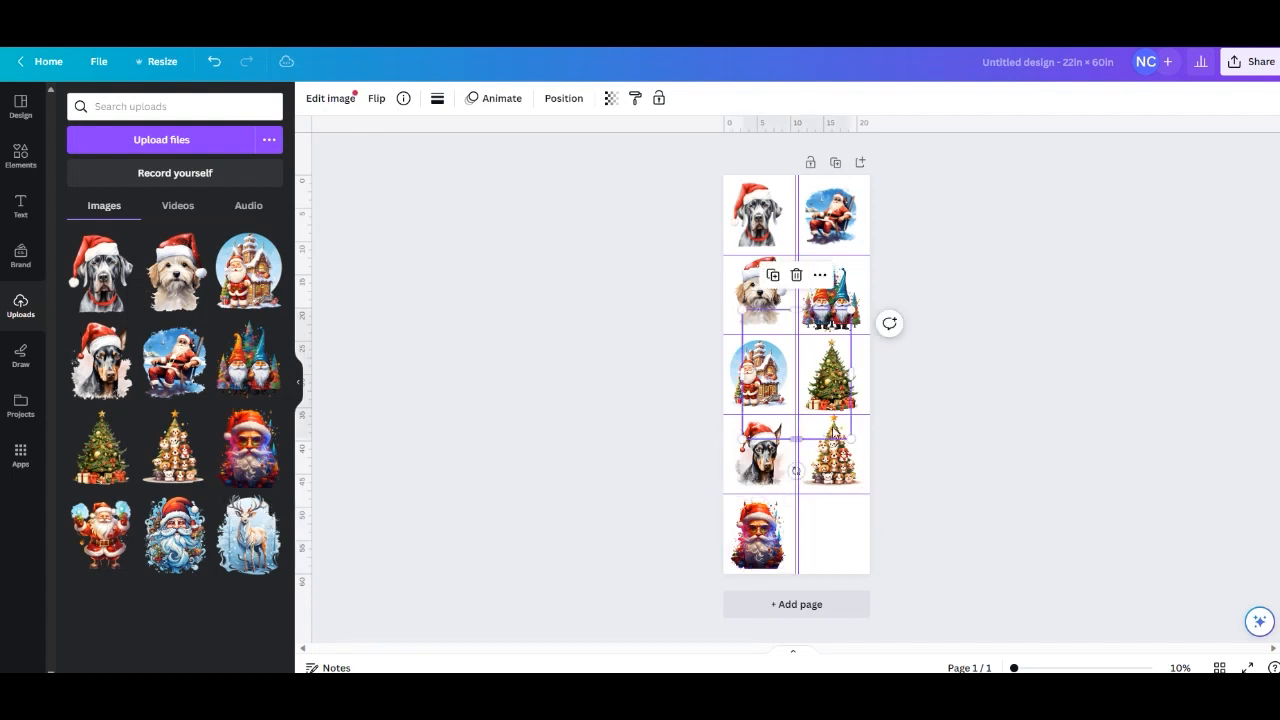
pyautogui.moveTo(816, 352); pyautogui.dragTo(833, 479)
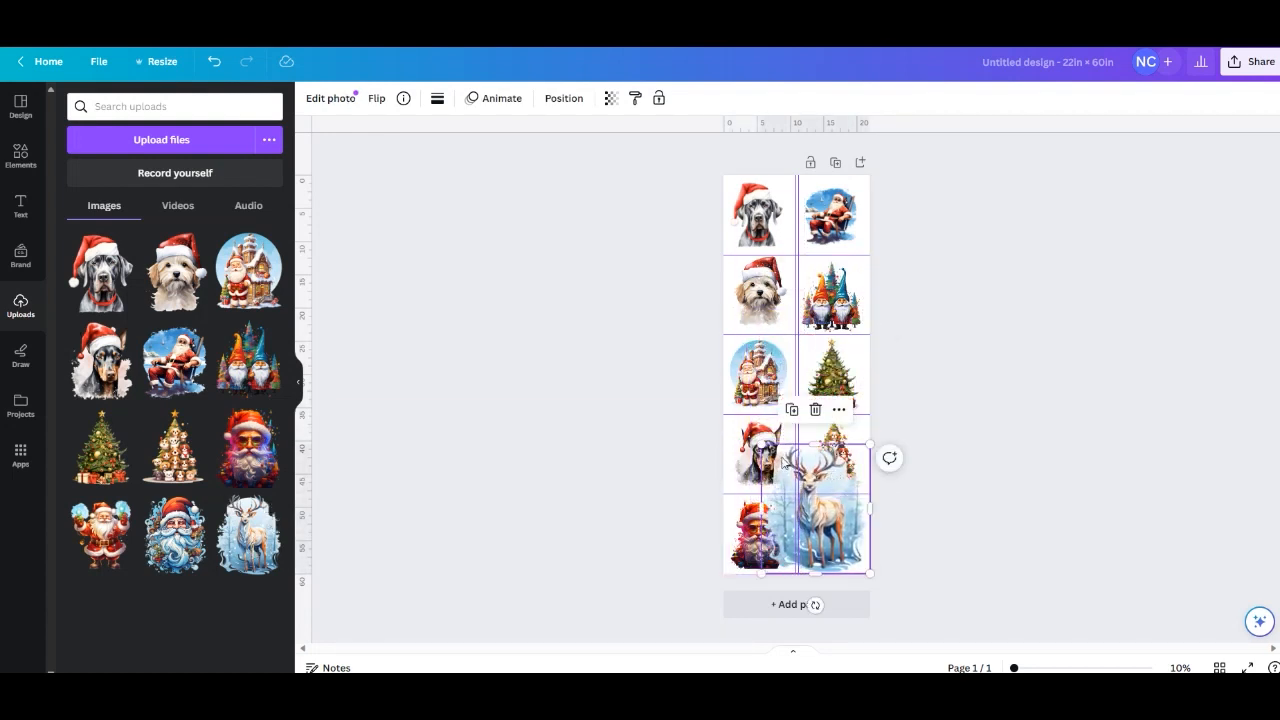
pyautogui.moveTo(762, 446); pyautogui.dragTo(838, 527)
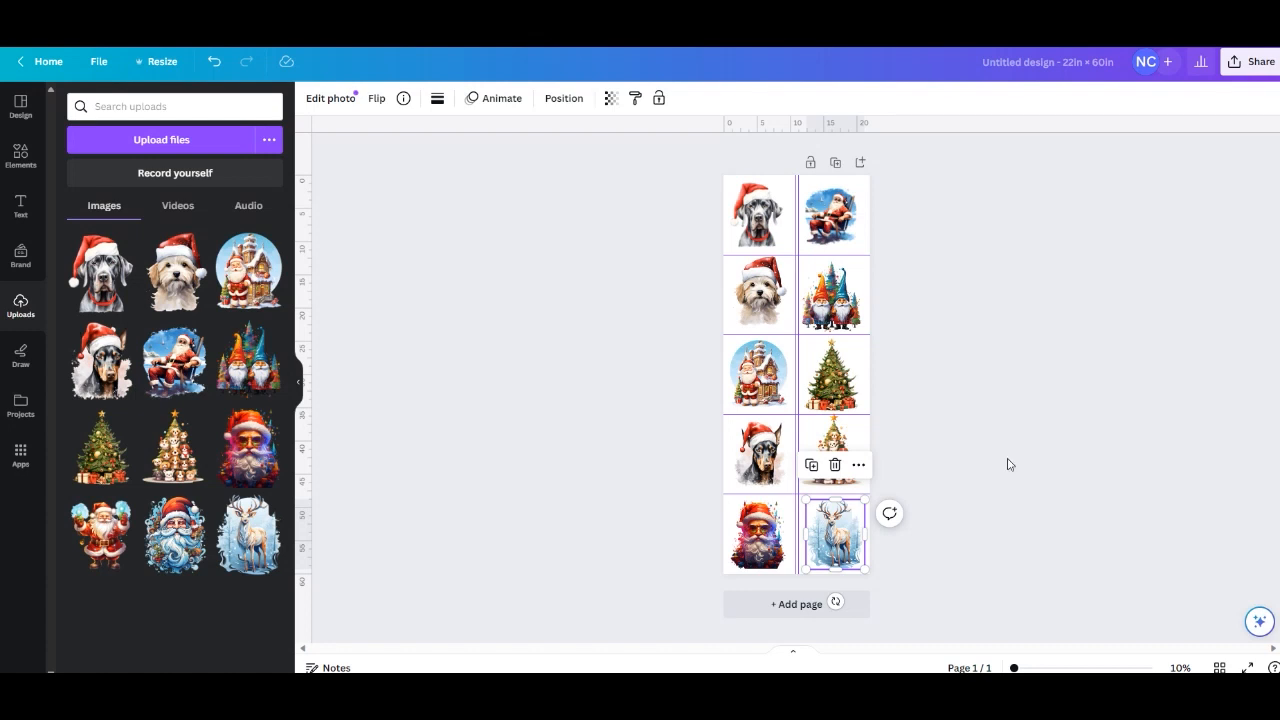
pyautogui.click(928, 407)
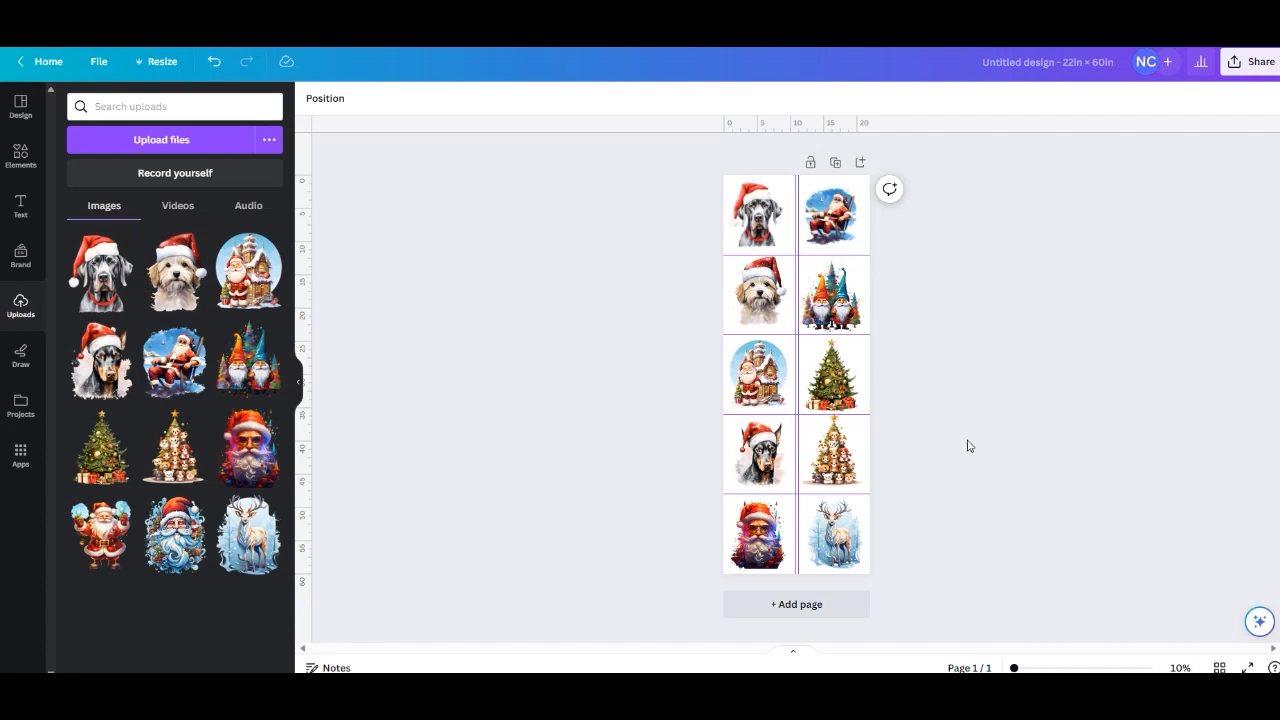
# Select all five images in the left column and space them evenly with Tidy up.
pyautogui.click(760, 227)
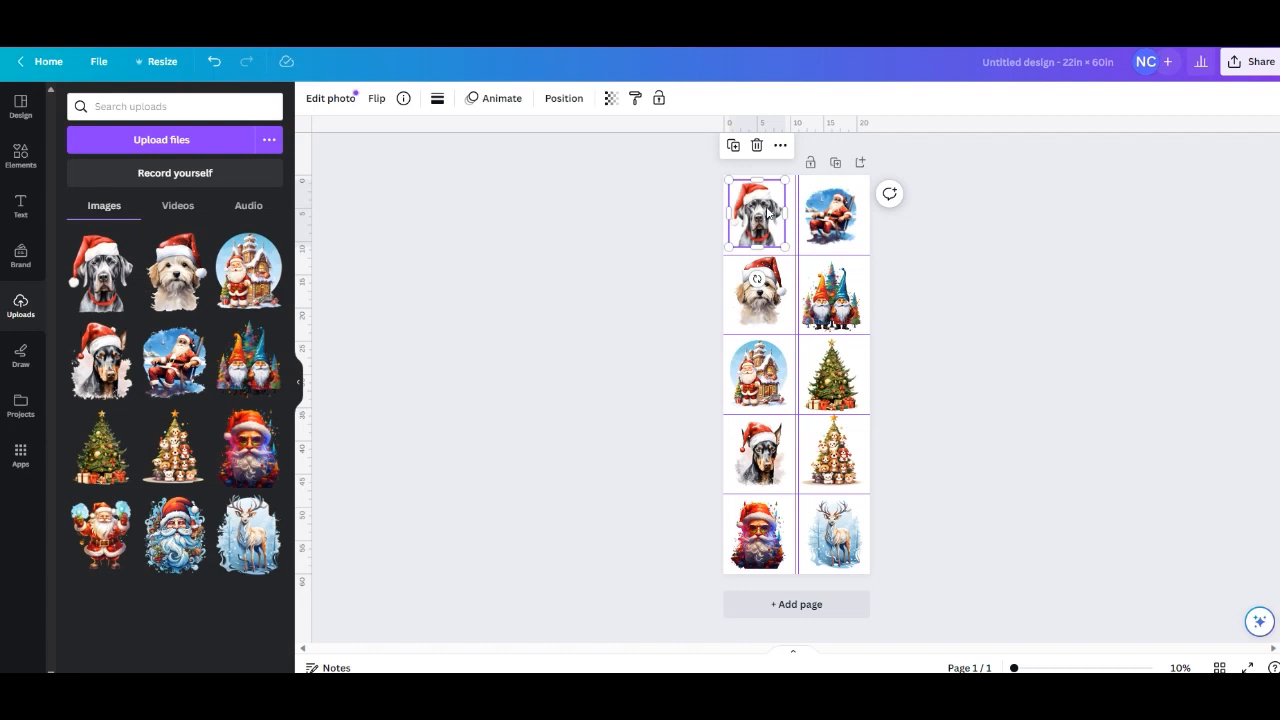
pyautogui.keyDown('shift'); pyautogui.click(773, 308); pyautogui.keyUp('shift')
pyautogui.keyDown('shift'); pyautogui.click(765, 378); pyautogui.keyUp('shift')
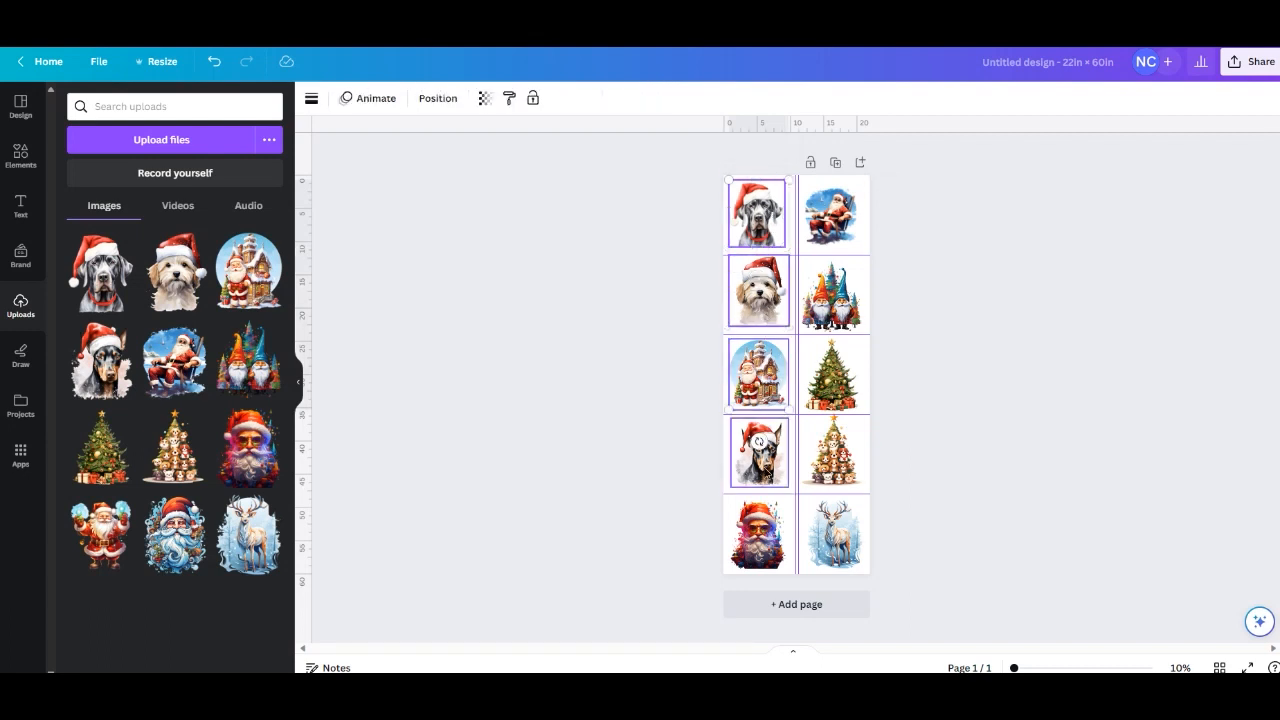
pyautogui.keyDown('shift'); pyautogui.click(767, 472); pyautogui.keyUp('shift')
pyautogui.keyDown('shift'); pyautogui.click(763, 556); pyautogui.keyUp('shift')
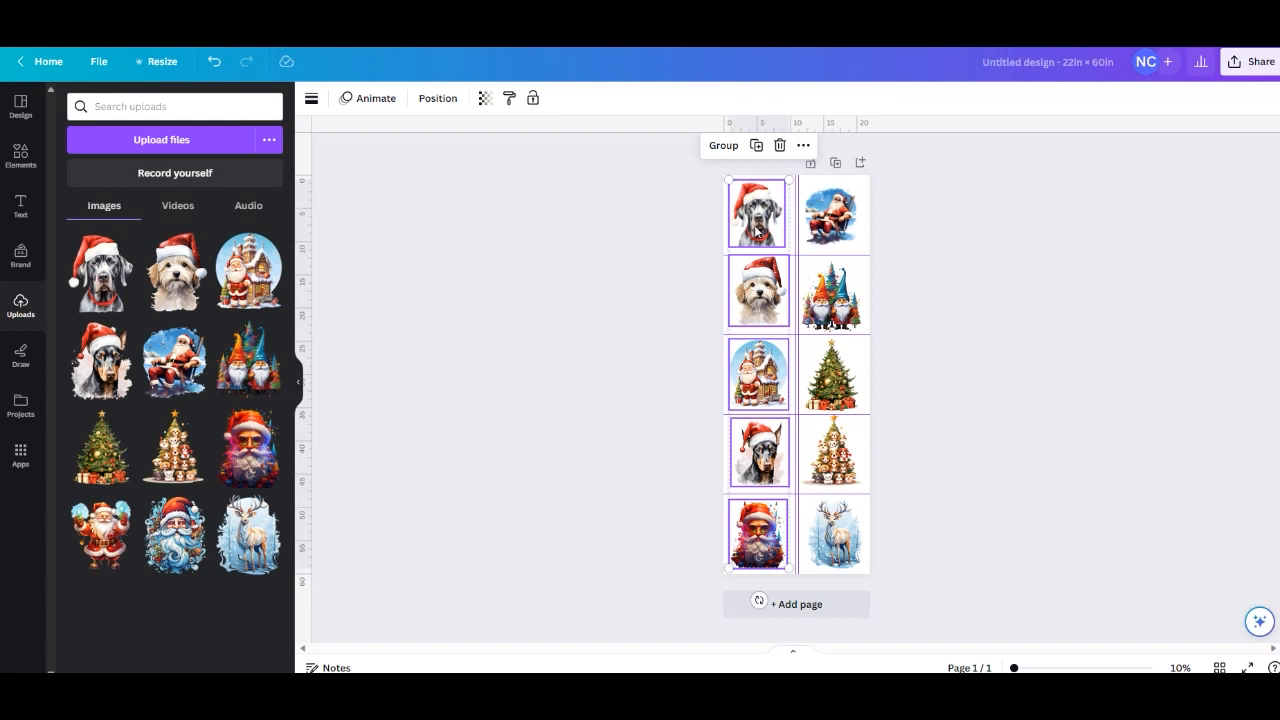
pyautogui.rightClick(756, 230)
pyautogui.moveTo(830, 427)
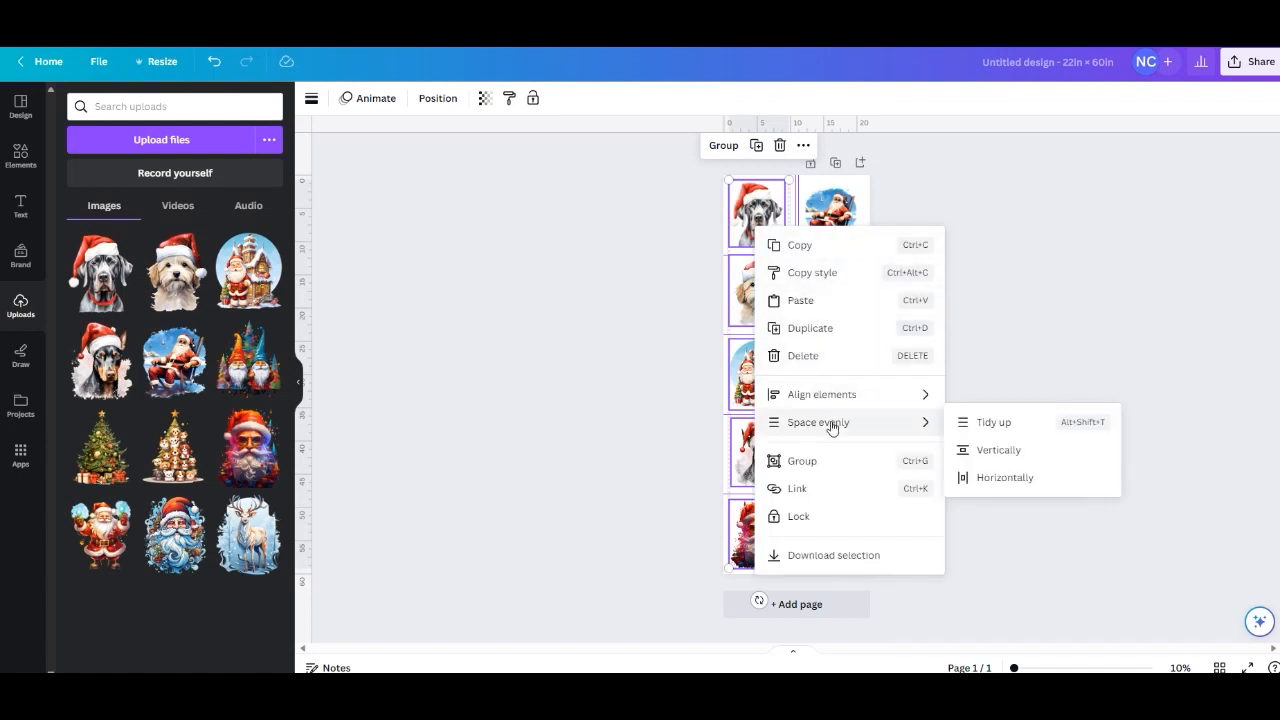
pyautogui.click(997, 434)
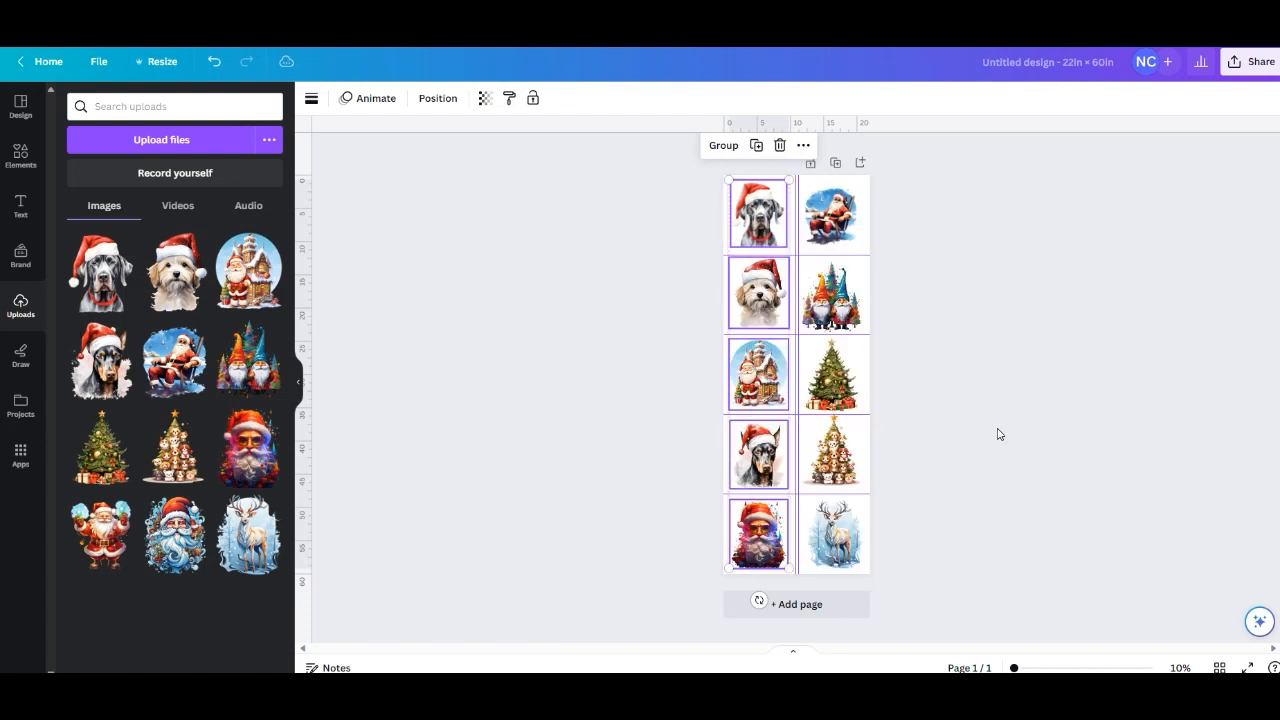
# Select all five images in the right column, space them evenly with Tidy up, and deselect them.
pyautogui.click(833, 238)
pyautogui.keyDown('shift'); pyautogui.click(832, 309); pyautogui.keyUp('shift')
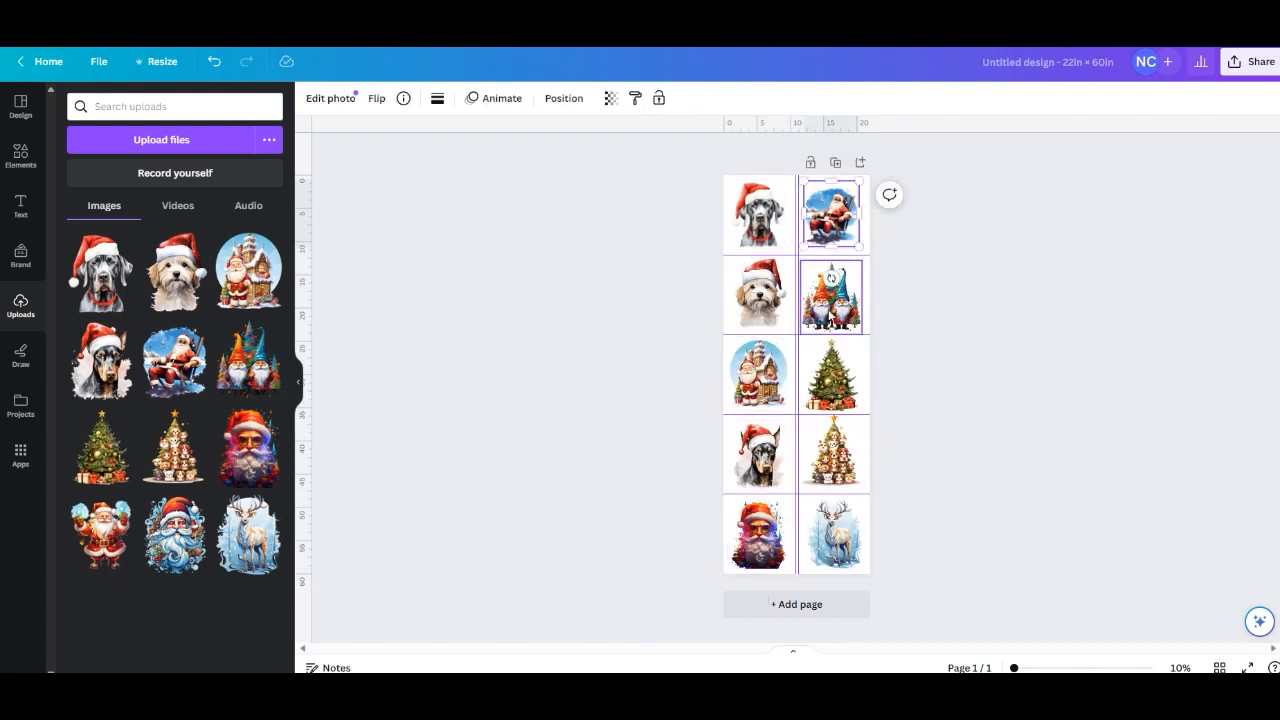
pyautogui.keyDown('shift'); pyautogui.click(826, 381); pyautogui.keyUp('shift')
pyautogui.keyDown('shift'); pyautogui.click(836, 476); pyautogui.keyUp('shift')
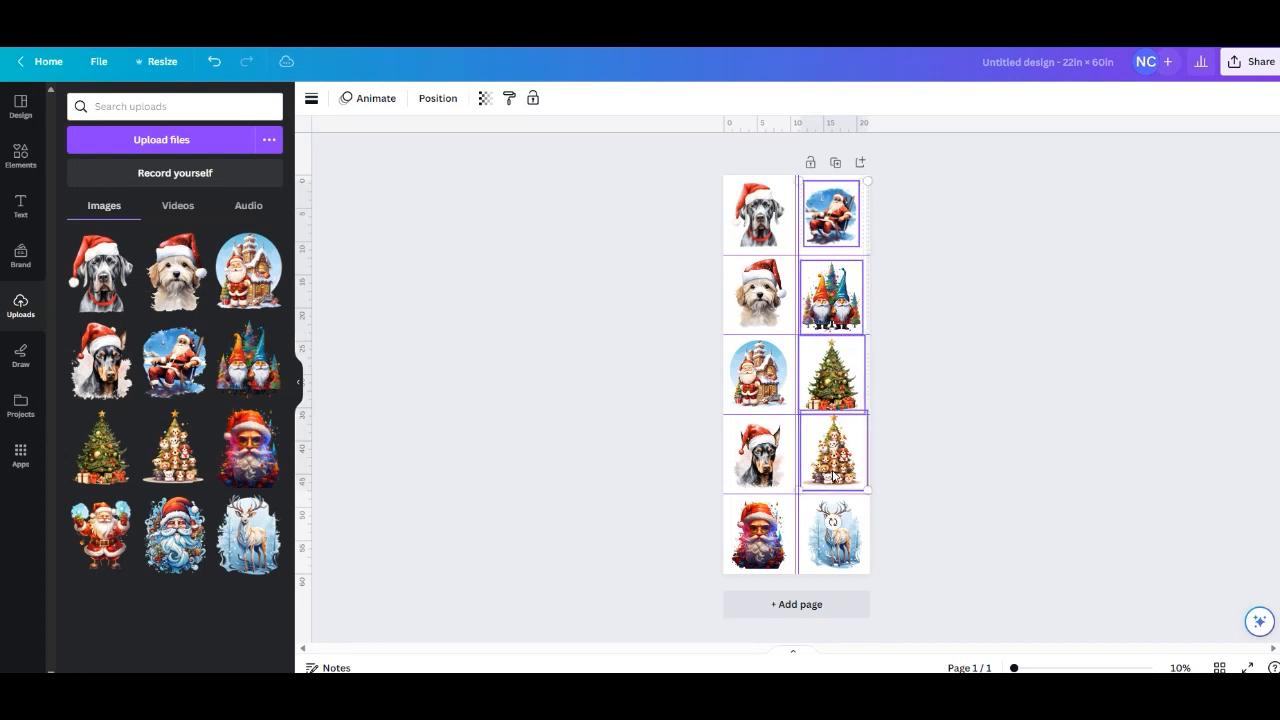
pyautogui.keyDown('shift'); pyautogui.click(835, 562); pyautogui.keyUp('shift')
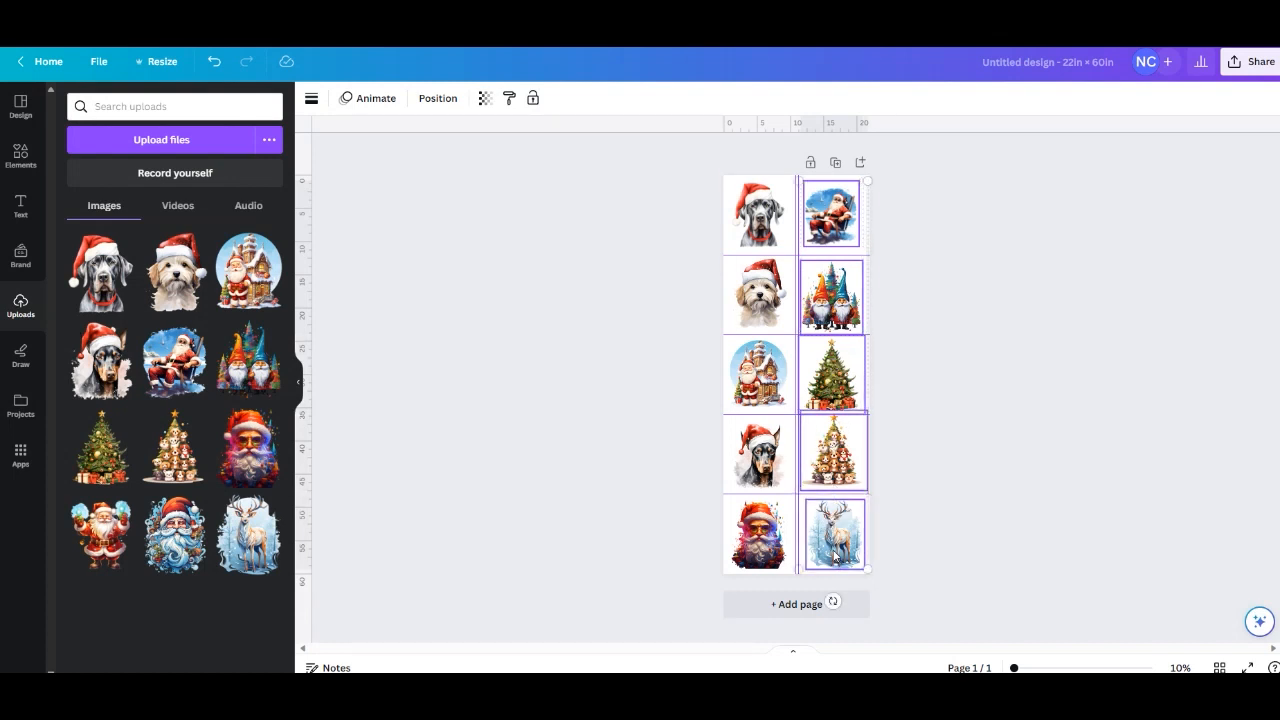
pyautogui.rightClick(830, 533)
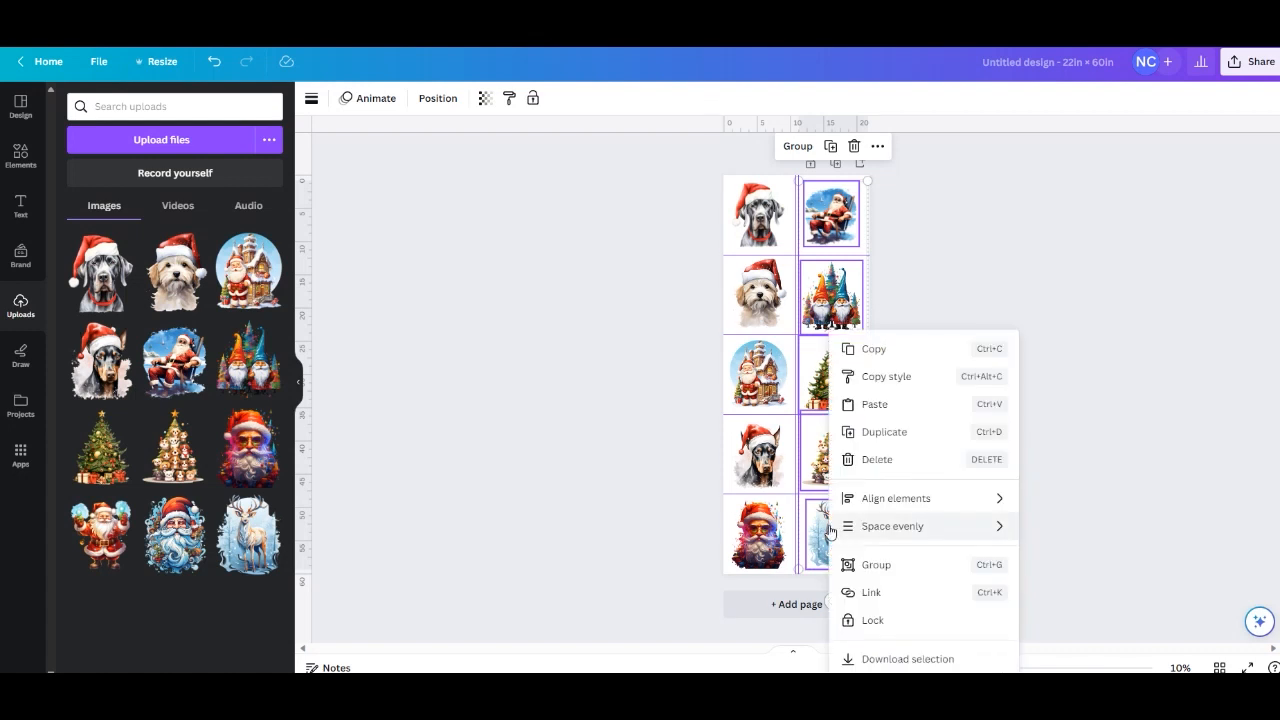
pyautogui.moveTo(831, 530)
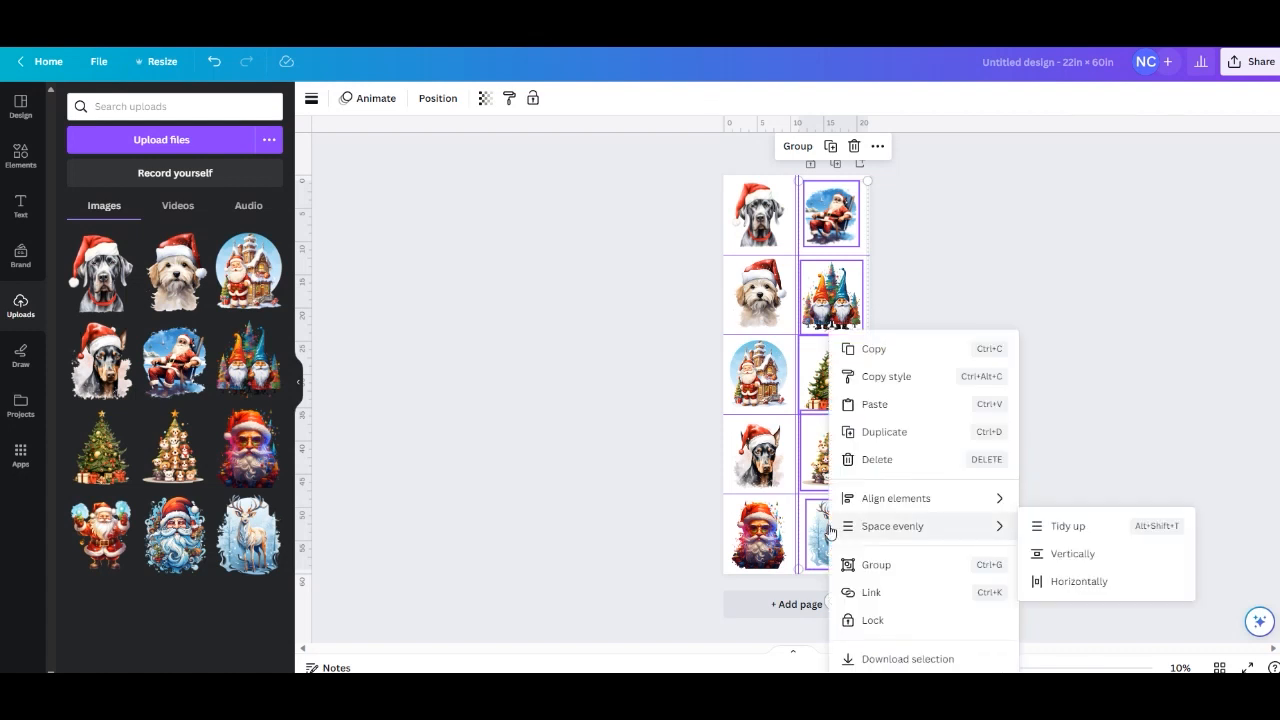
pyautogui.click(1067, 528)
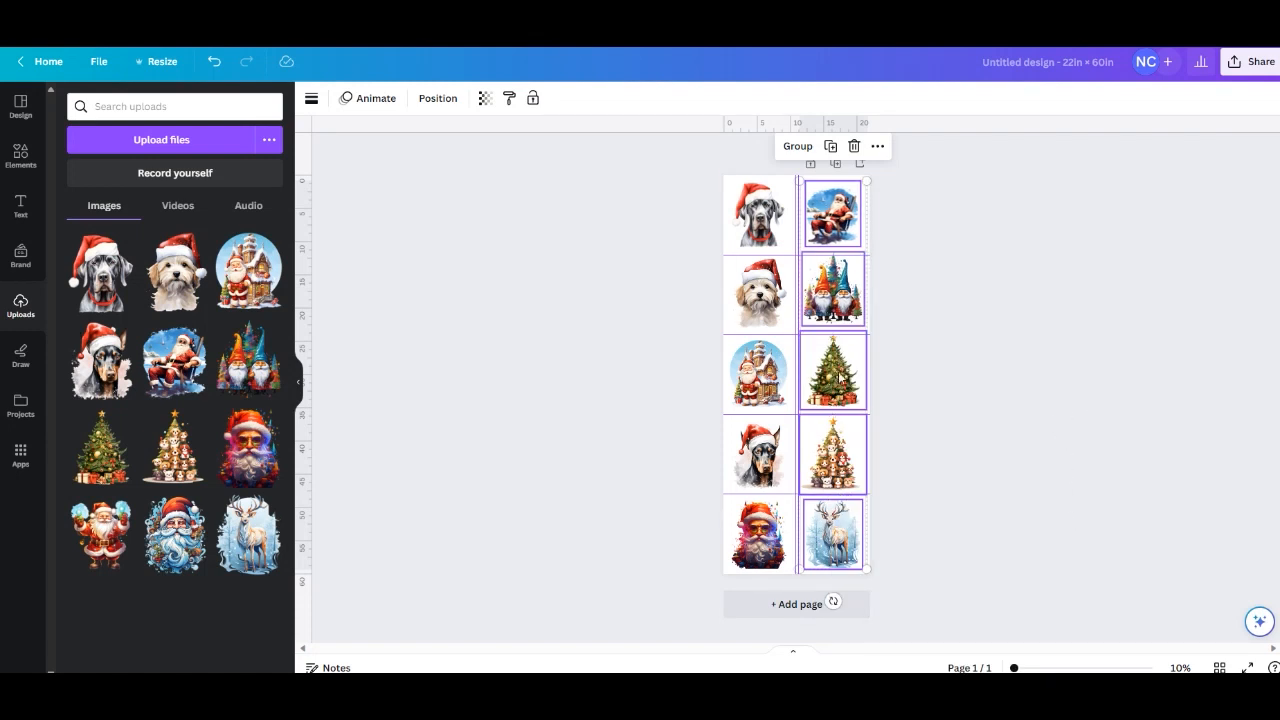
pyautogui.click(983, 268)
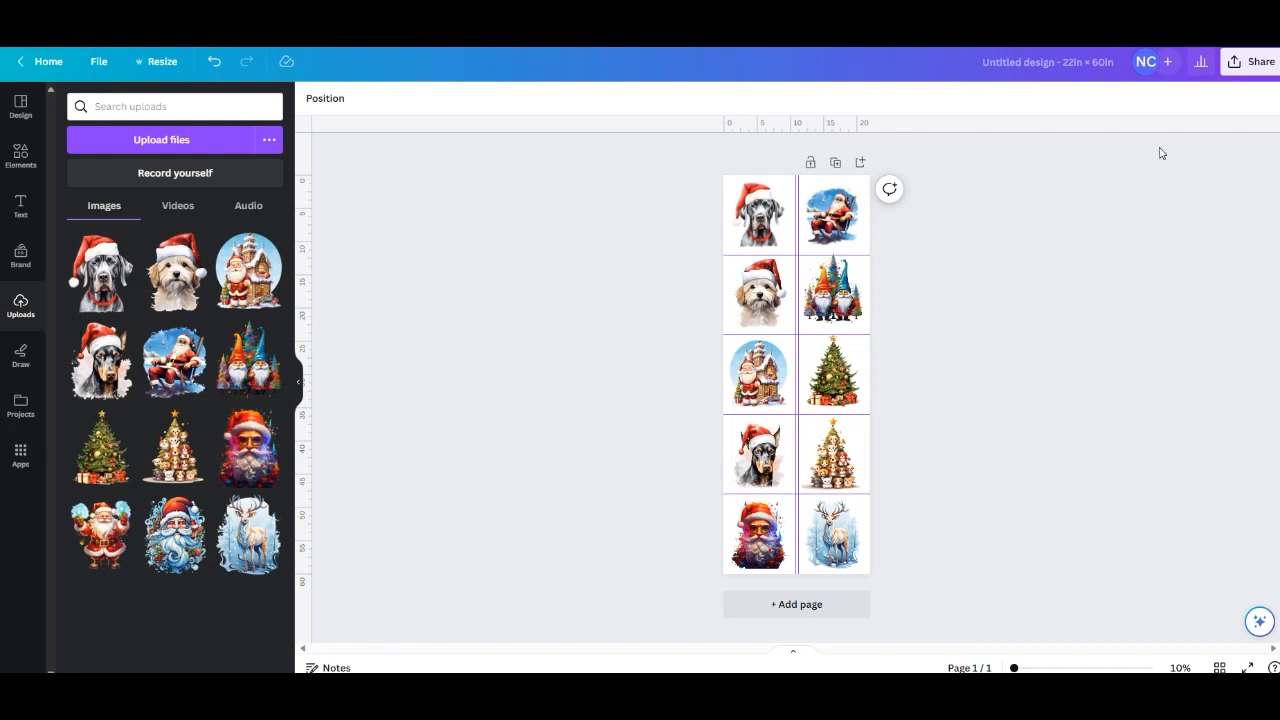
# Download the design as a PNG at size 3.125 (6,600 × 18,000 px) with a transparent background.
pyautogui.click(1240, 71)
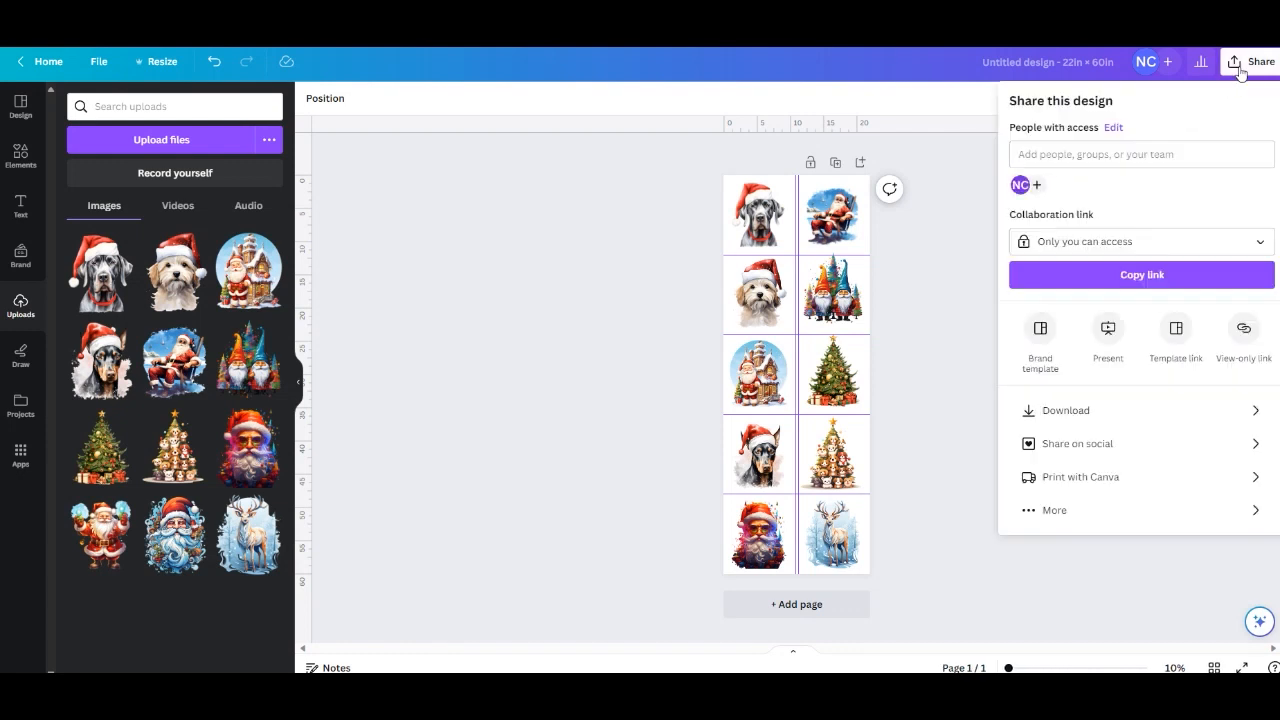
pyautogui.click(1058, 420)
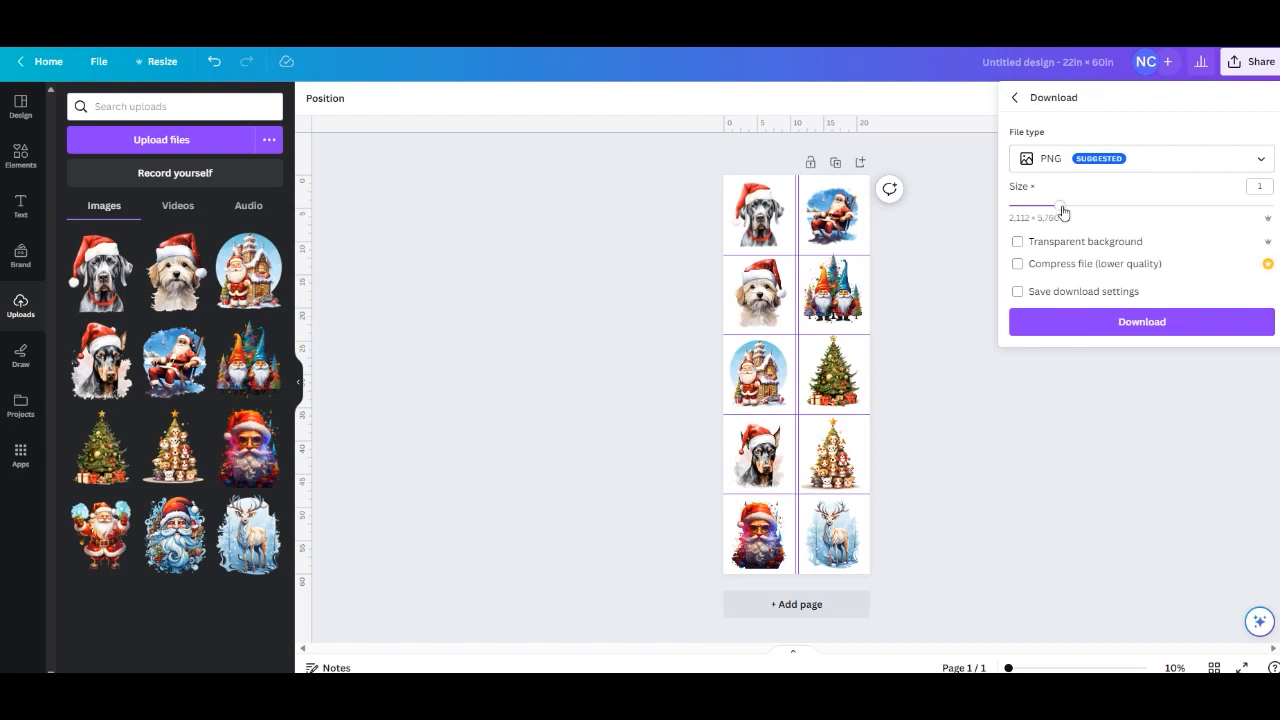
pyautogui.moveTo(1062, 212); pyautogui.dragTo(1275, 212)
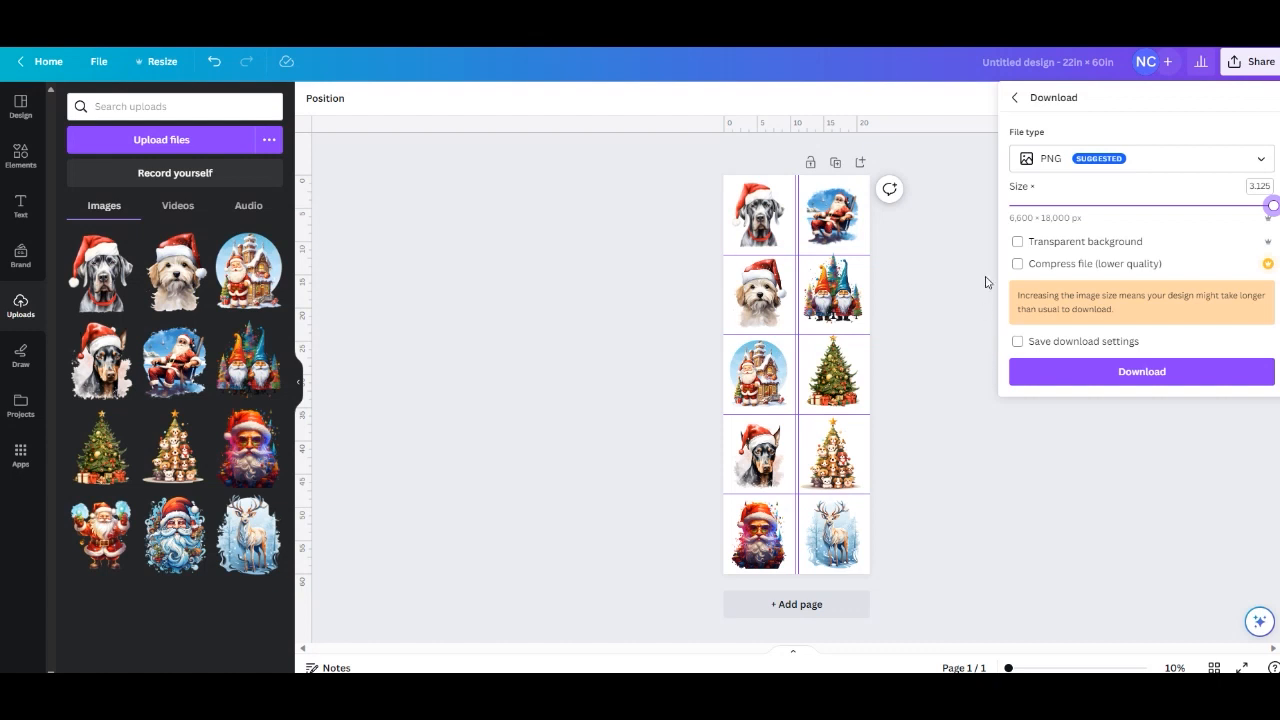
pyautogui.click(1017, 241)
pyautogui.click(1129, 377)
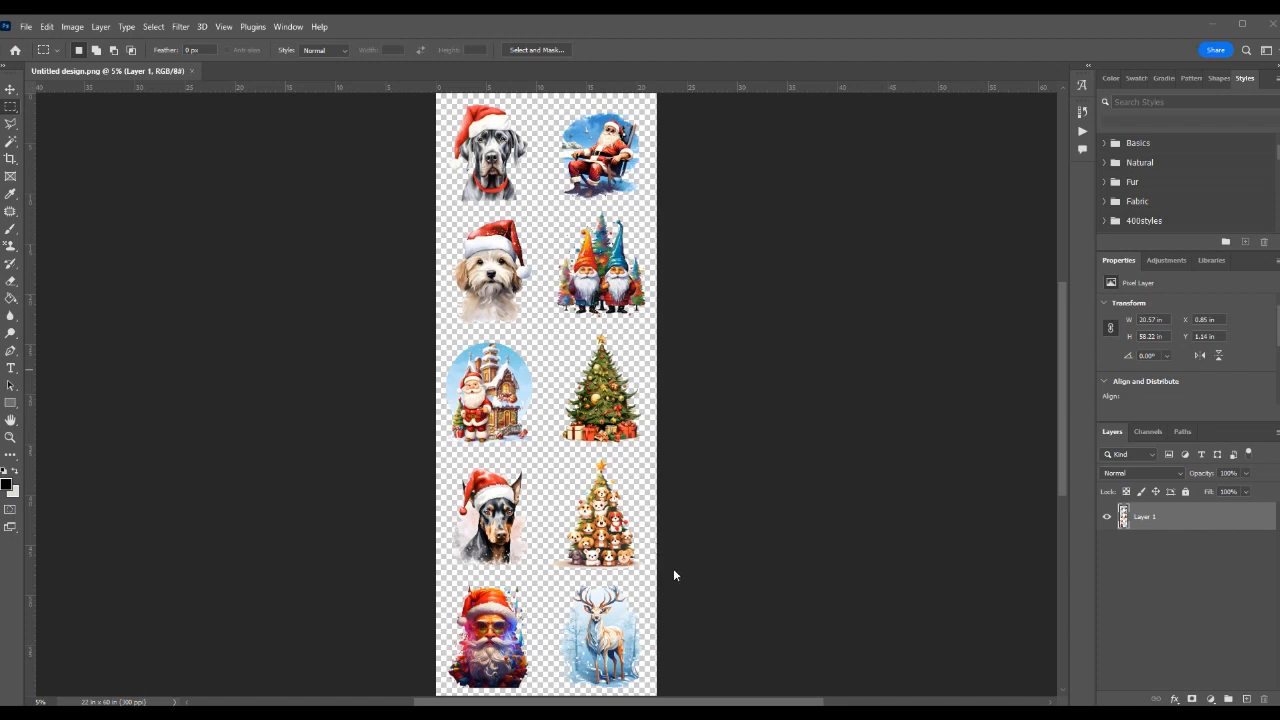
# In Photoshop, load the gang sheet layer's pixels as a selection and turn on Quick Mask mode.
pyautogui.keyDown('ctrl'); pyautogui.click(1123, 517); pyautogui.keyUp('ctrl')
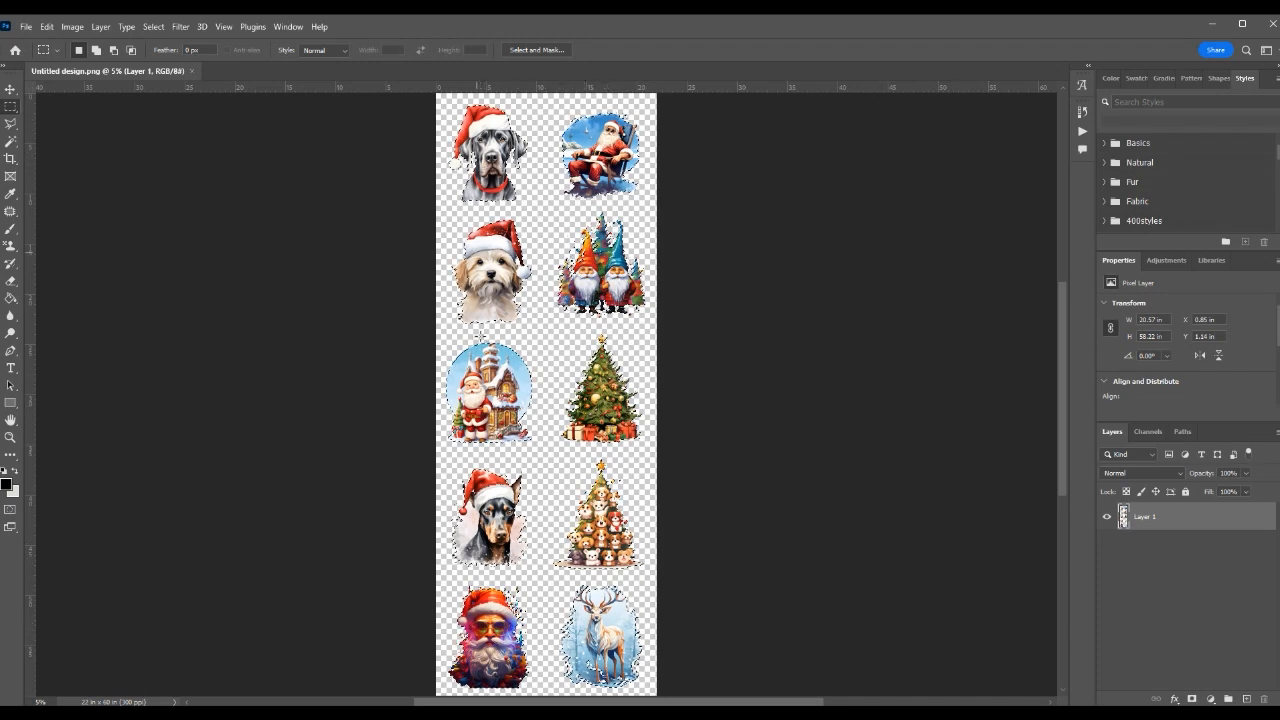
pyautogui.click(11, 511)
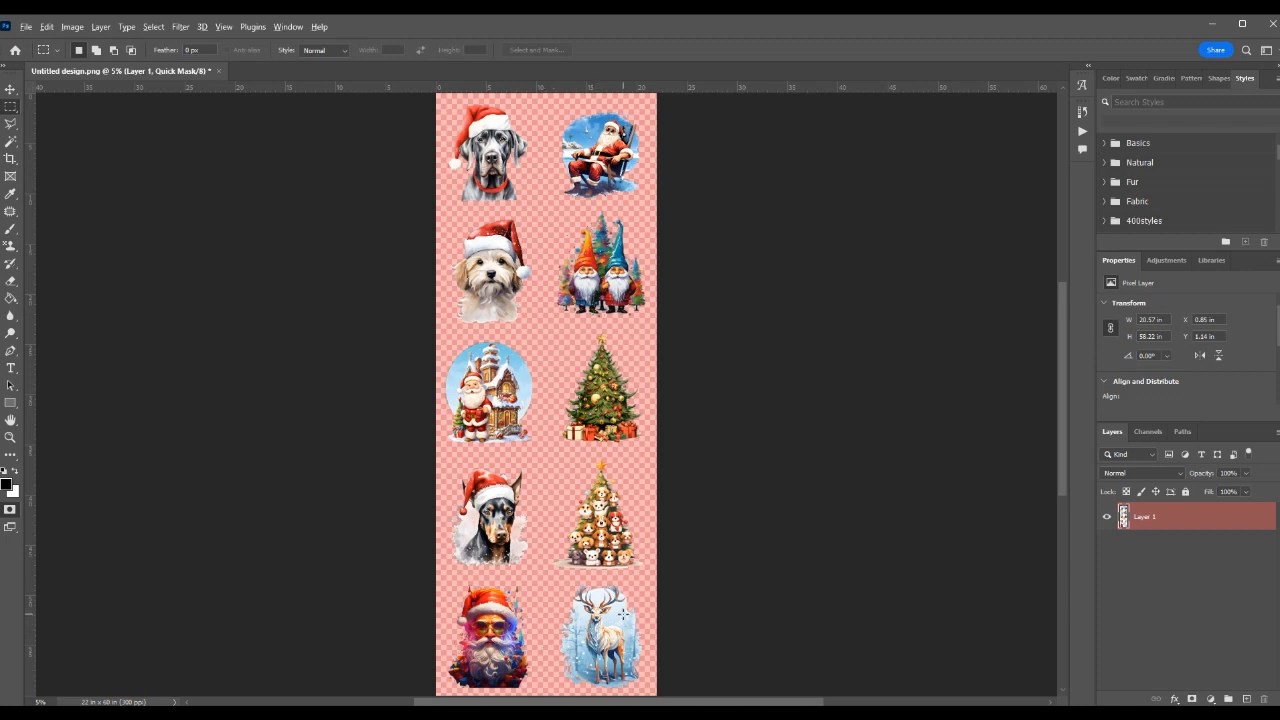
# Examine the antlers and background edges of the white reindeer up close for semi-transparent pixels under the Quick Mask.
pyautogui.scroll(1, 624, 617)
pyautogui.scroll(5, 625, 620)
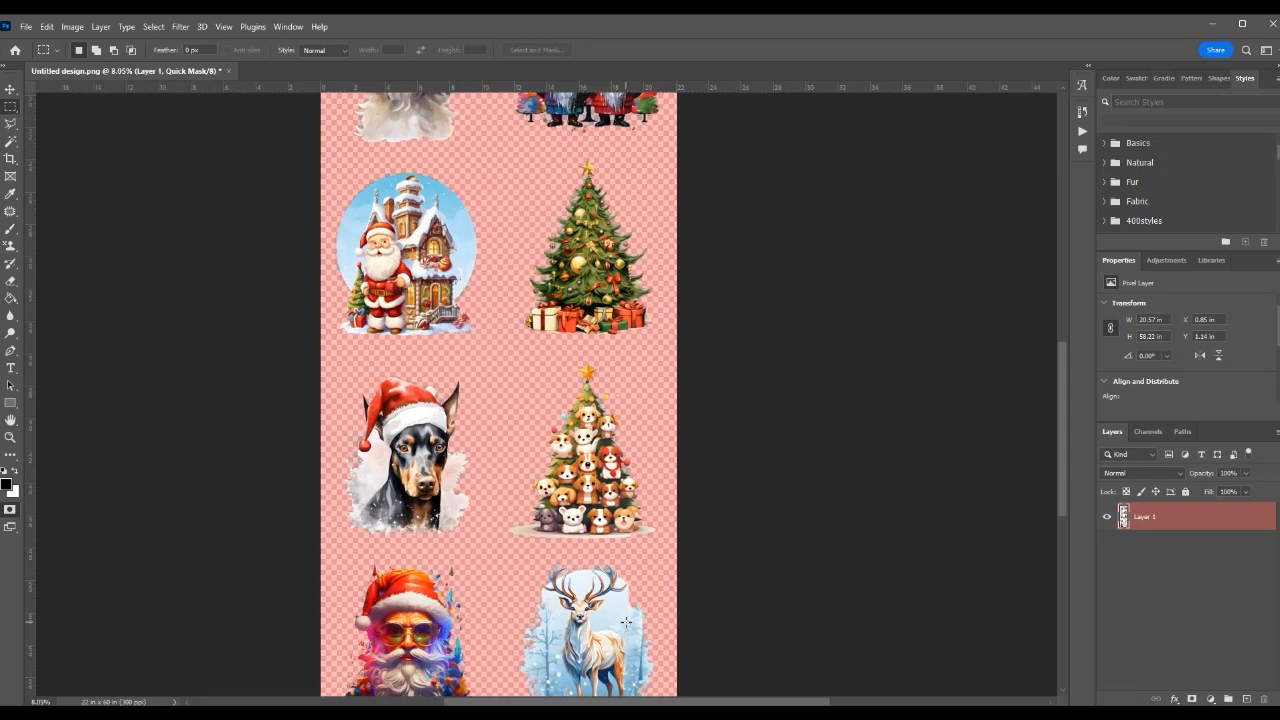
pyautogui.scroll(5, 621, 619)
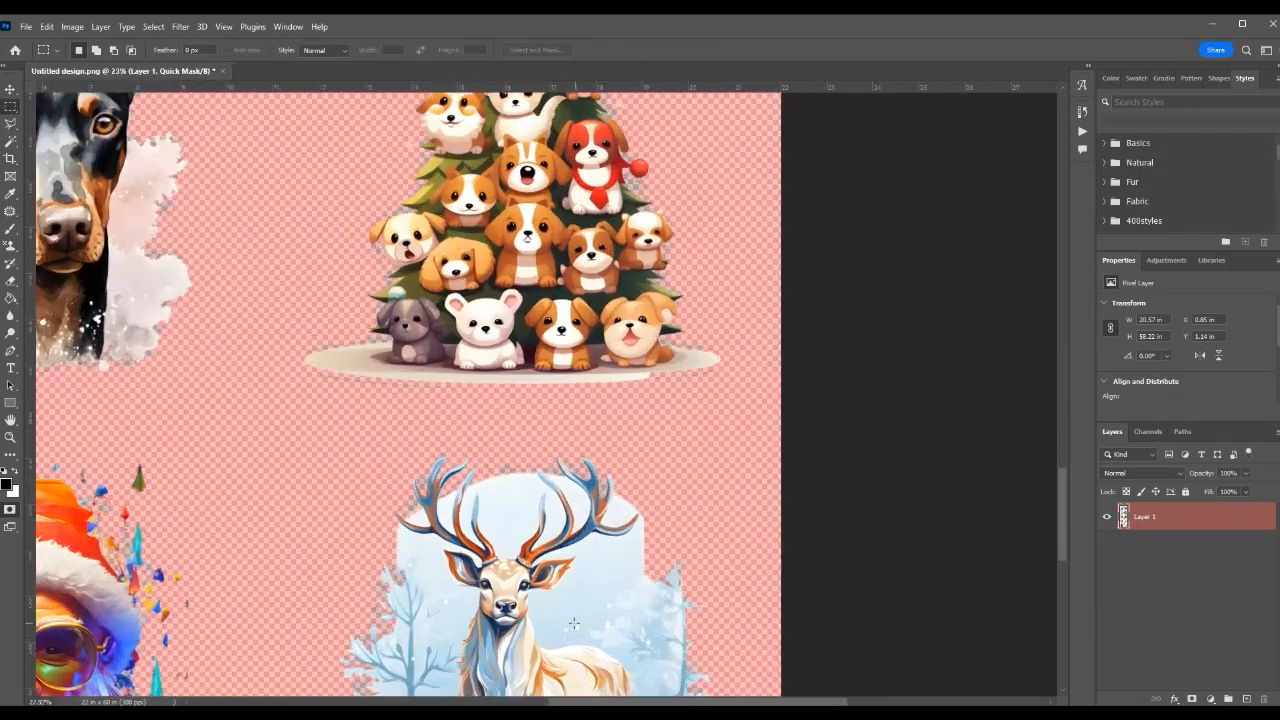
pyautogui.scroll(1, 537, 615)
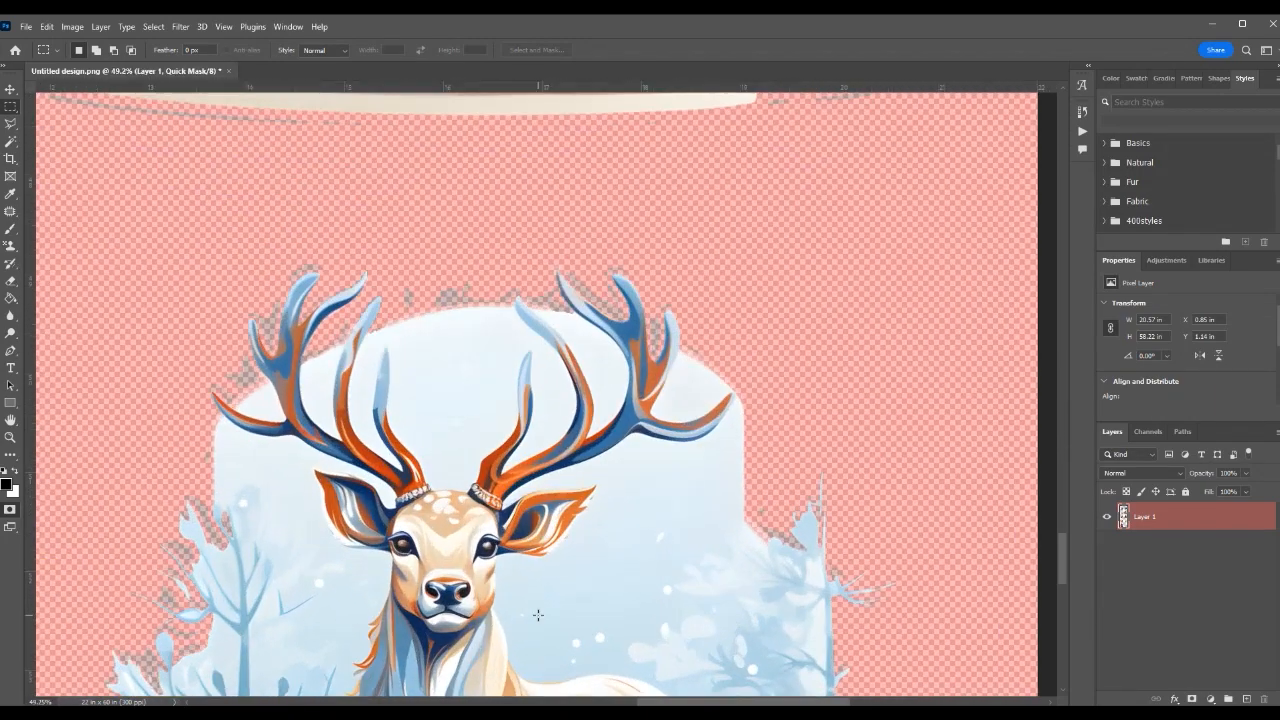
pyautogui.scroll(1, 538, 615)
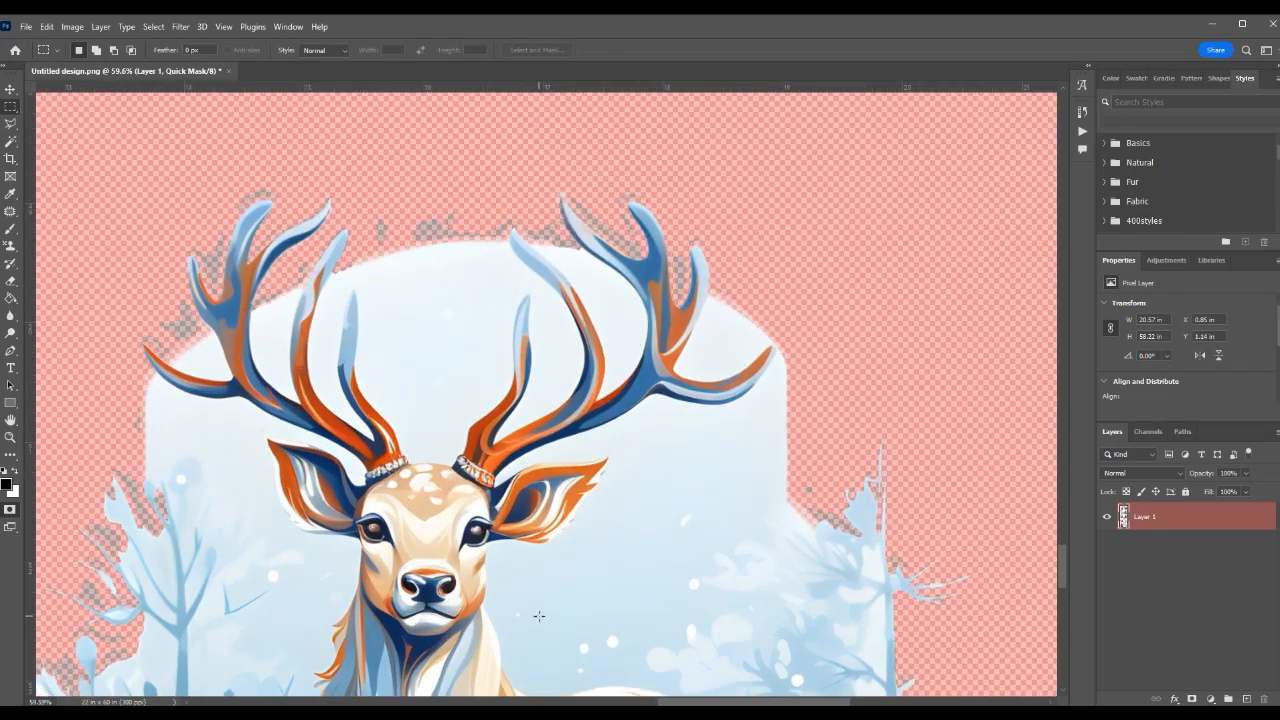
pyautogui.scroll(-3, 538, 615)
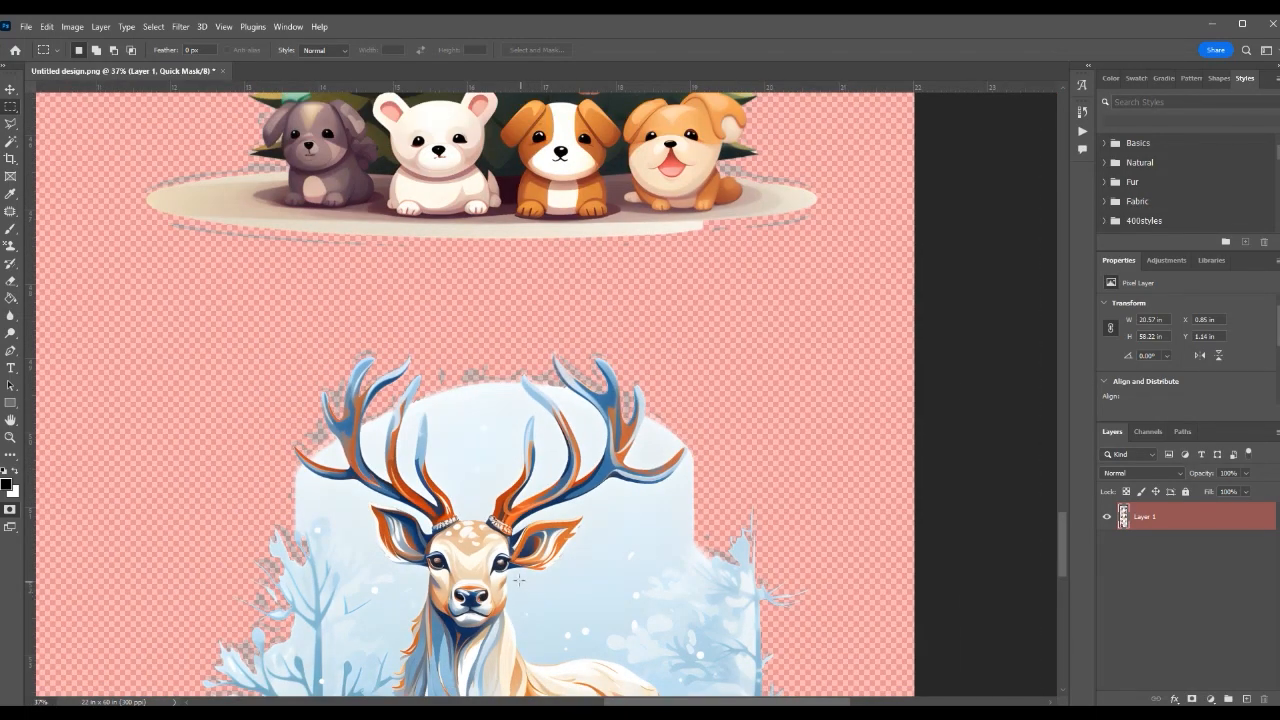
pyautogui.scroll(1, 520, 580)
pyautogui.scroll(2, 516, 576)
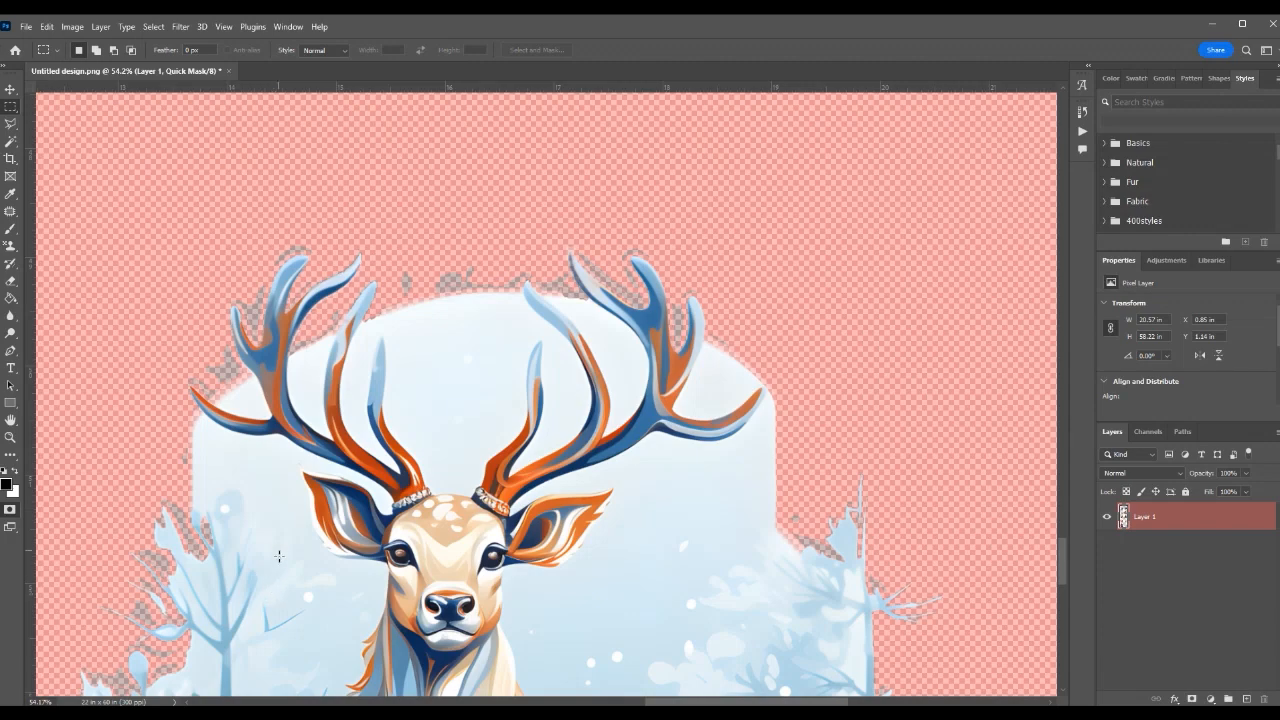
# Inspect the edges and loose fragments around the multicoloured Santa portrait, and compare them with the reindeer's outline and lower body.
pyautogui.moveTo(263, 608); pyautogui.dragTo(591, 343)
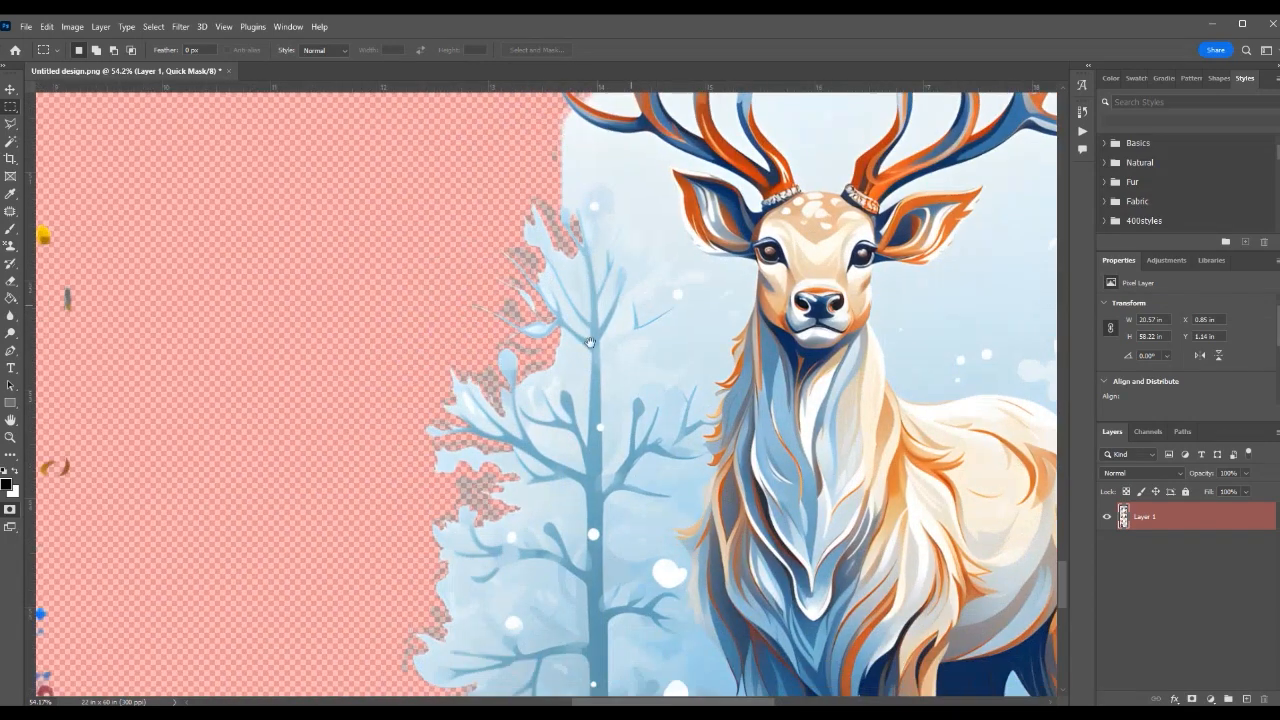
pyautogui.moveTo(109, 457); pyautogui.dragTo(566, 417)
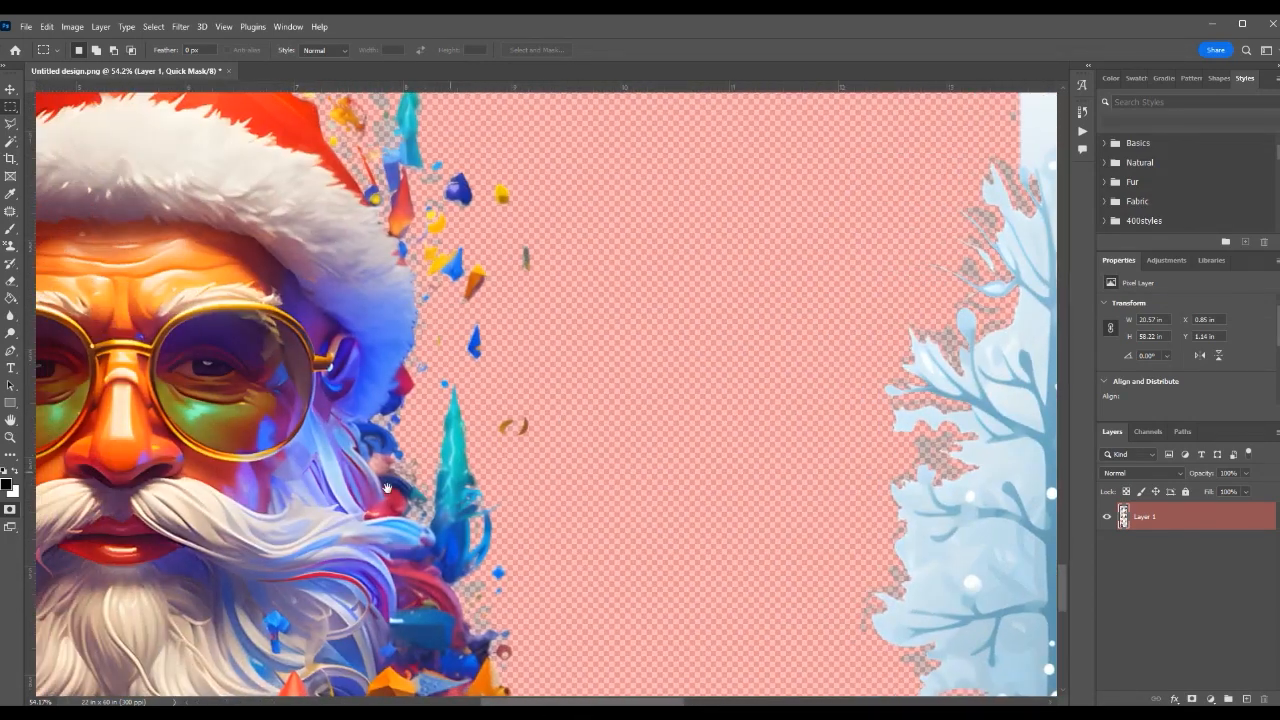
pyautogui.moveTo(387, 488); pyautogui.dragTo(772, 550)
pyautogui.moveTo(645, 348); pyautogui.dragTo(661, 511)
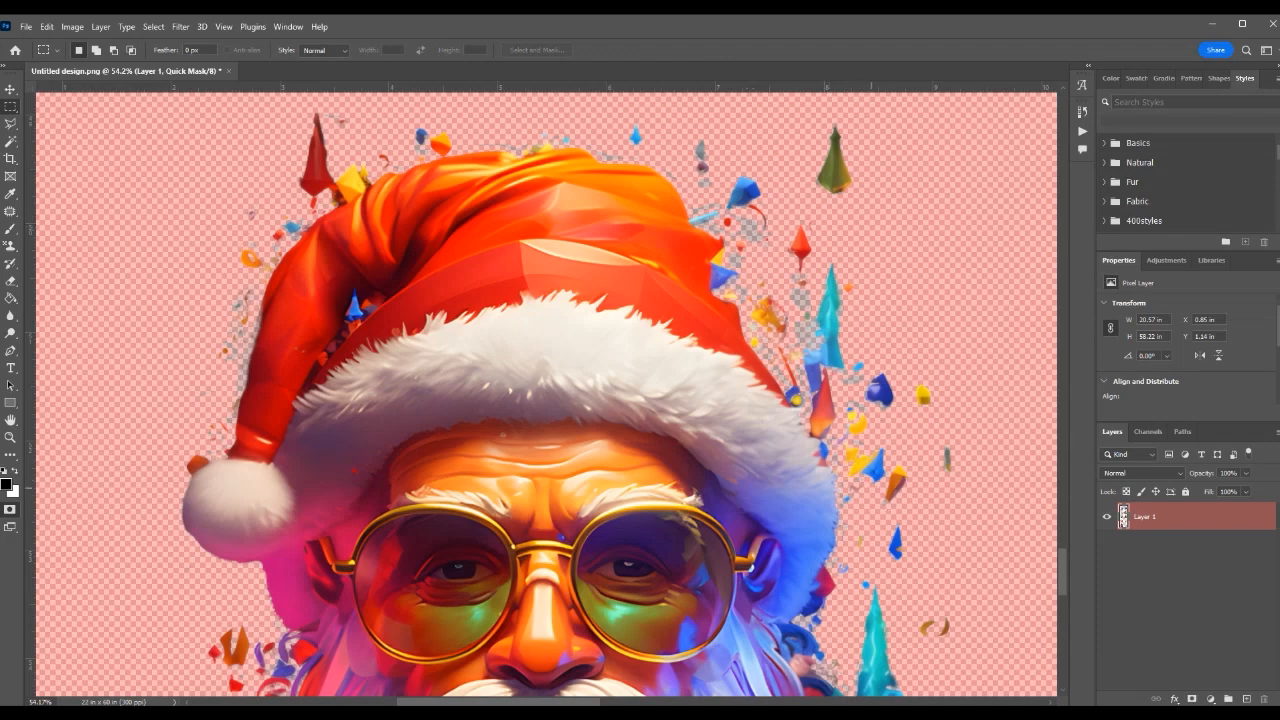
pyautogui.hscroll(10, 1013, 455)
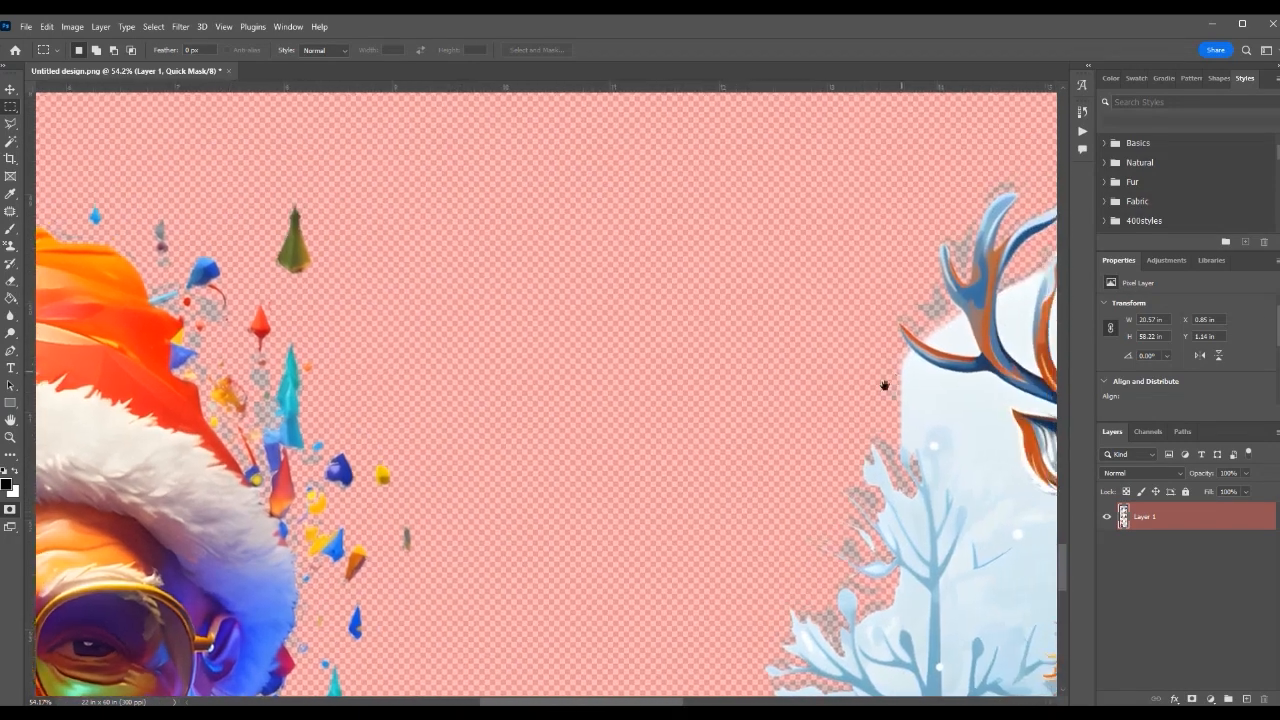
pyautogui.hscroll(2, 688, 332)
pyautogui.scroll(-2, 688, 332)
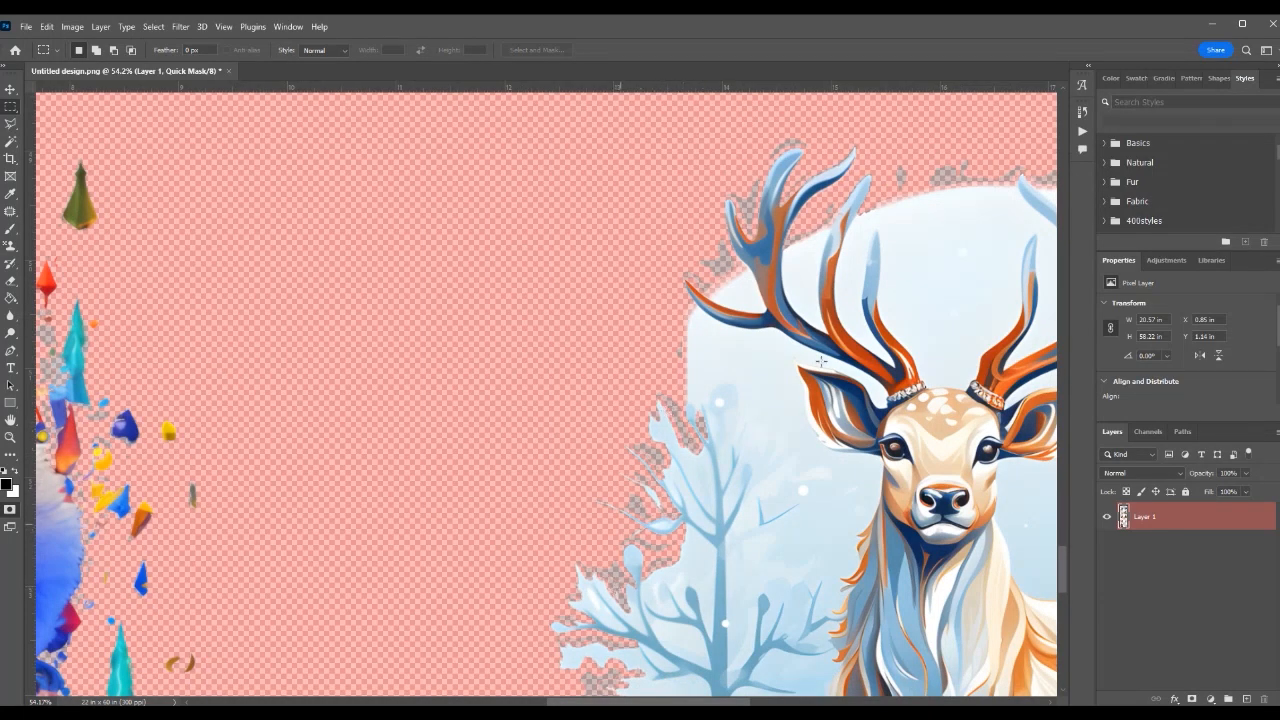
pyautogui.hscroll(6, 850, 323)
pyautogui.scroll(2, 850, 323)
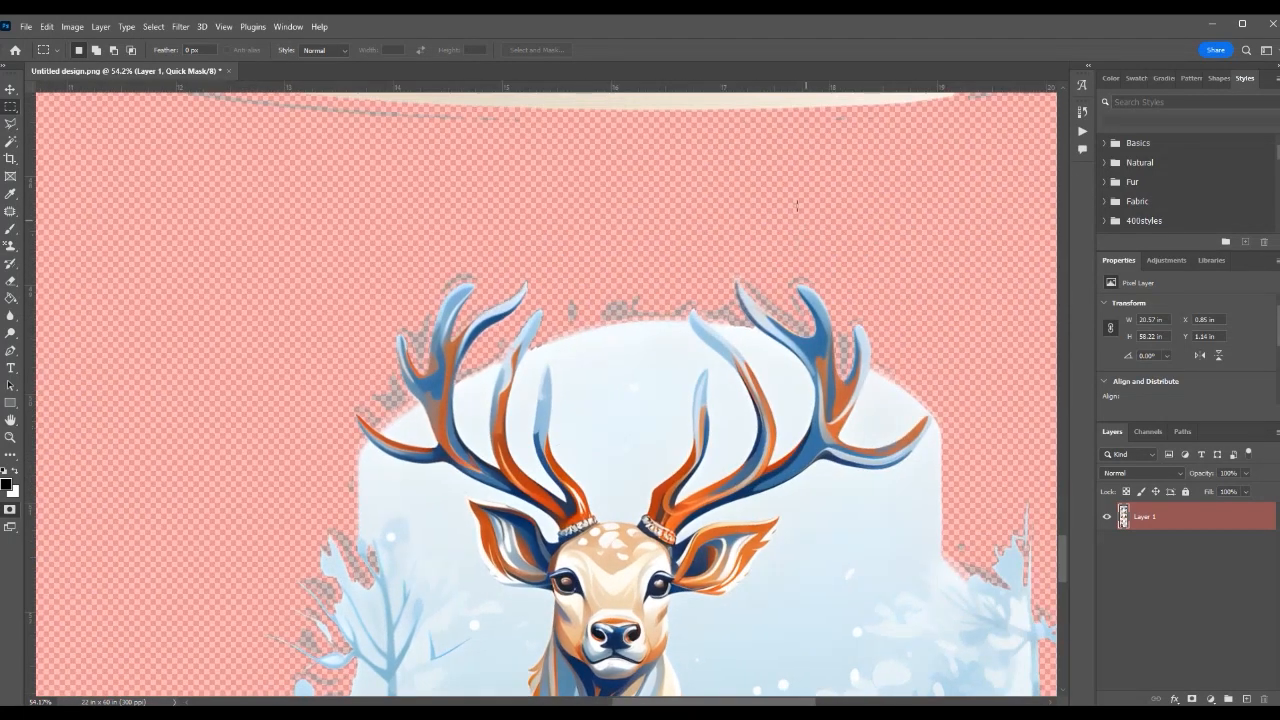
pyautogui.scroll(3, 640, 403)
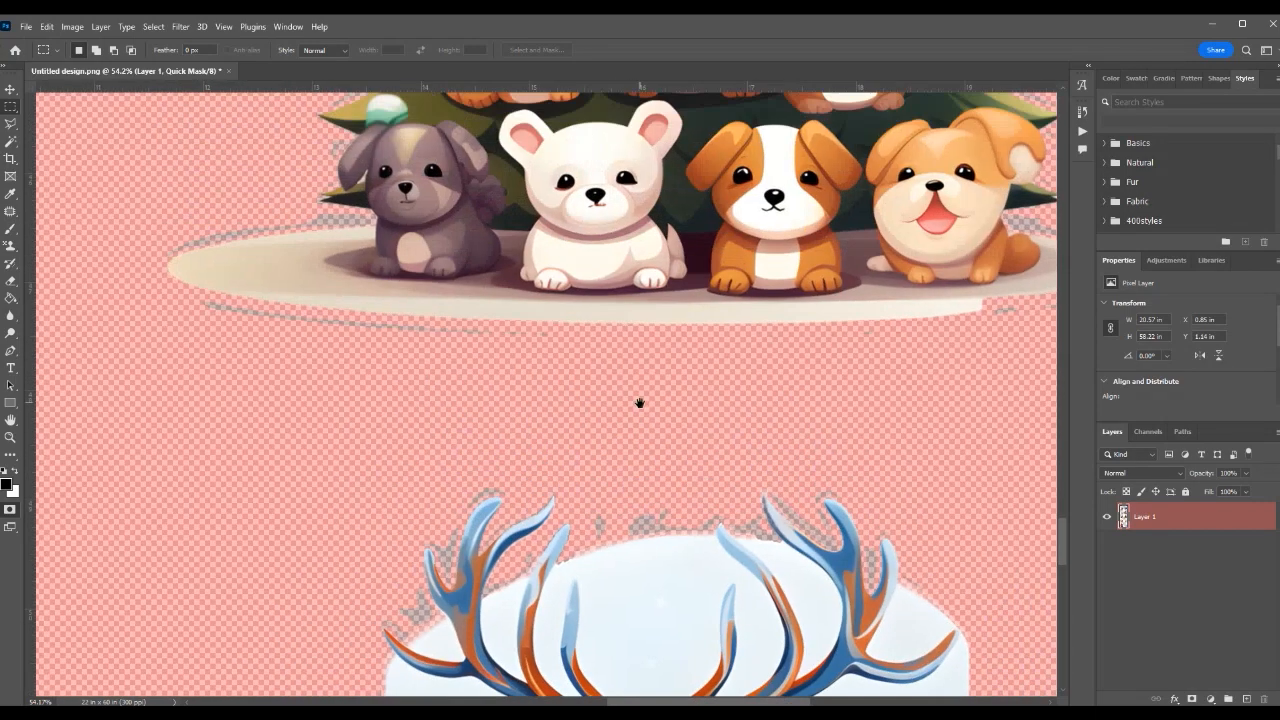
pyautogui.scroll(-10, 634, 391)
pyautogui.scroll(-2, 555, 286)
pyautogui.scroll(6, 560, 300)
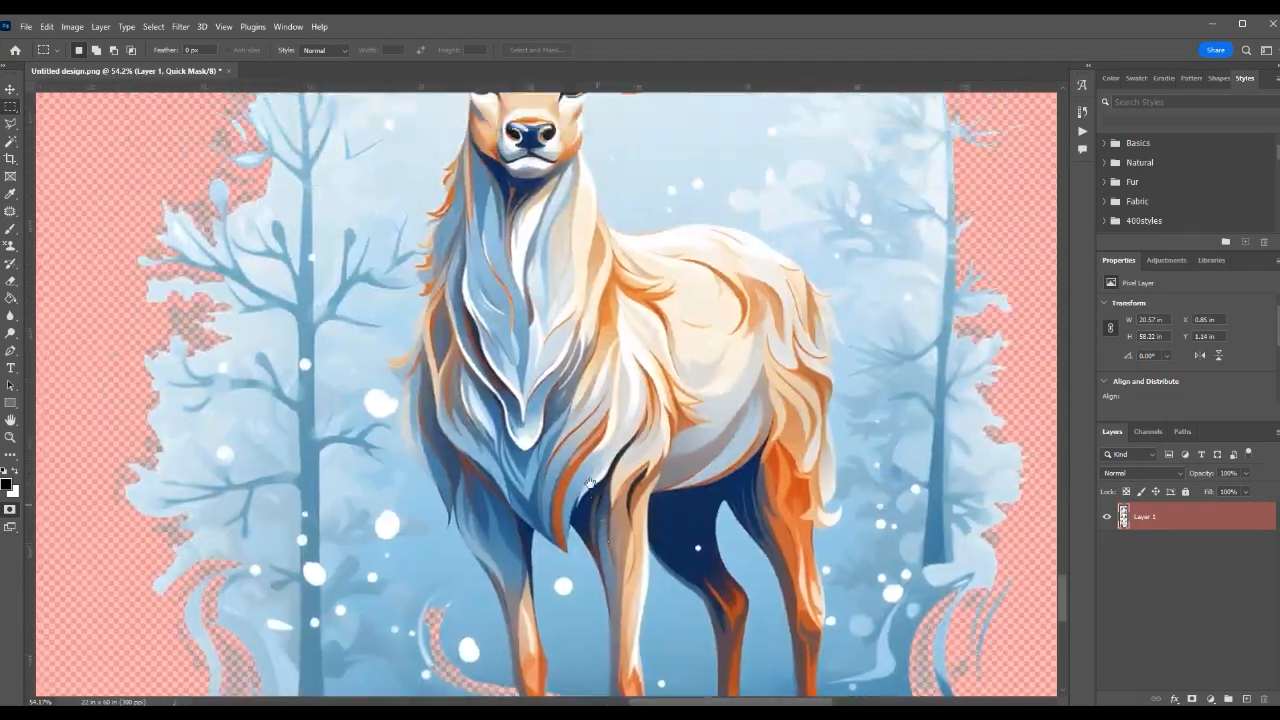
# Examine the edges of the puppy Christmas tree from its base to the star and ornaments for semi-transparent pixels.
pyautogui.scroll(8, 538, 435)
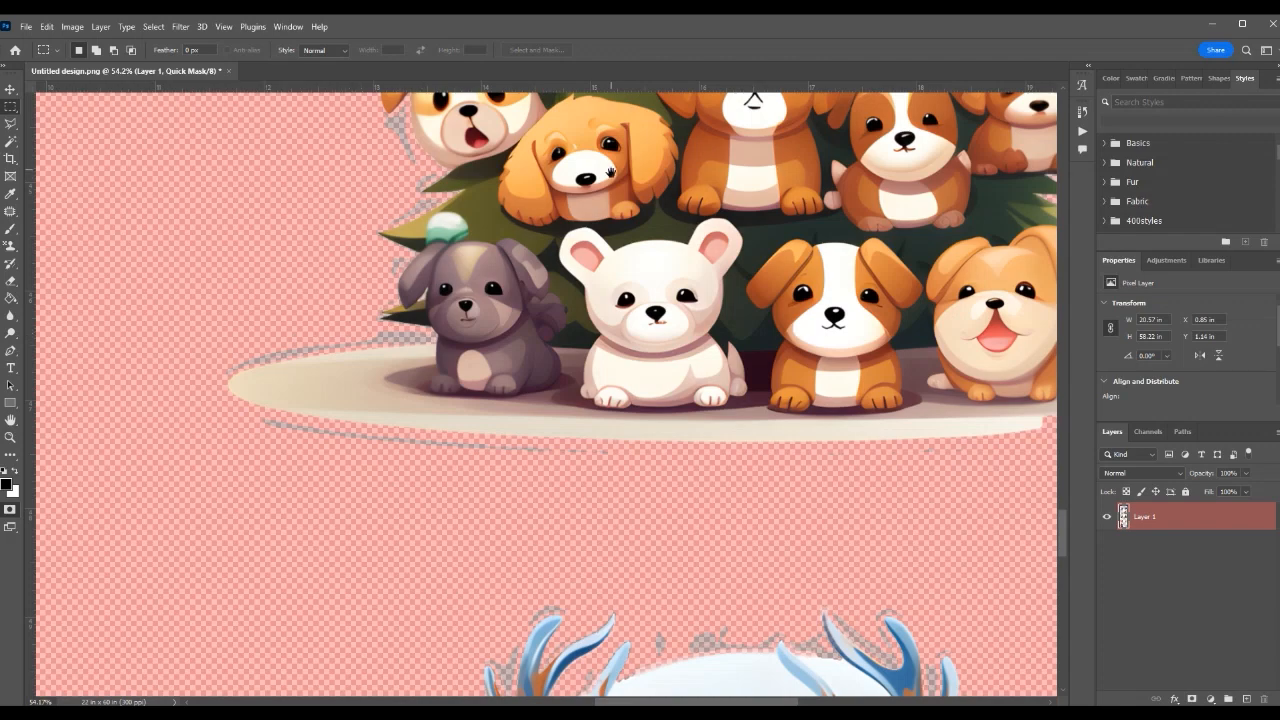
pyautogui.moveTo(610, 172); pyautogui.dragTo(540, 400)
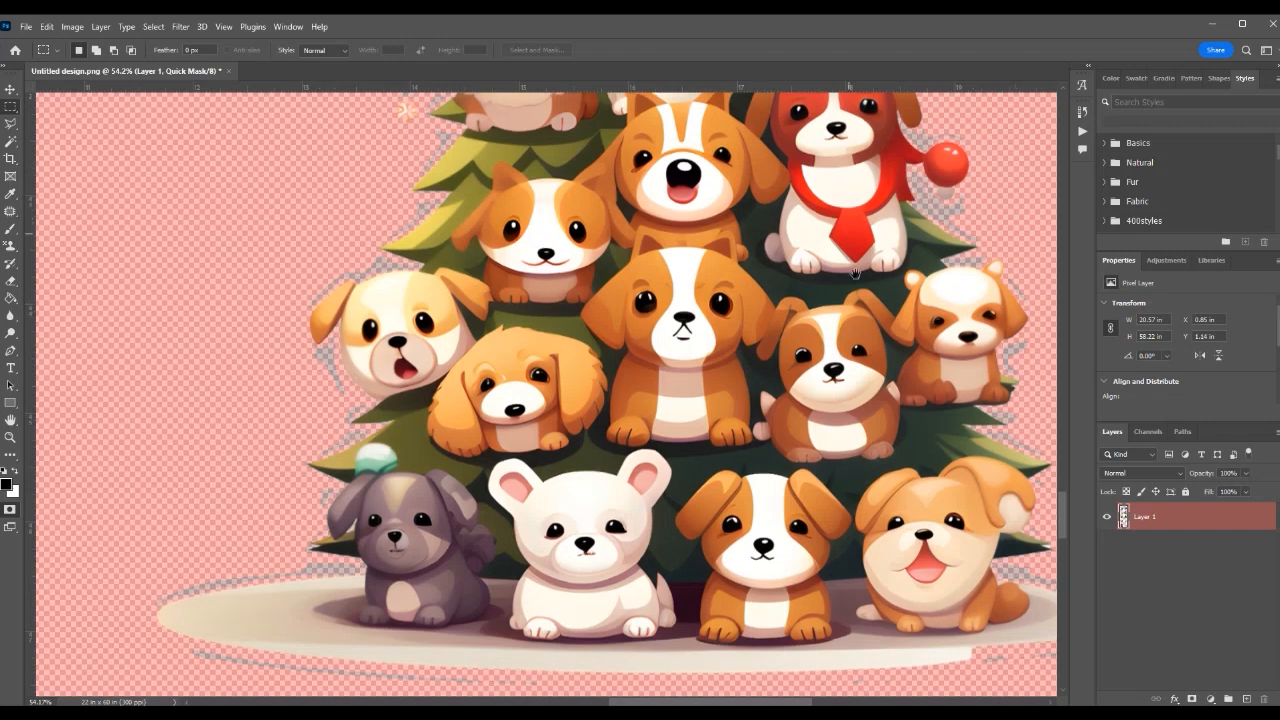
pyautogui.moveTo(847, 228); pyautogui.dragTo(772, 469)
pyautogui.moveTo(669, 273); pyautogui.dragTo(660, 542)
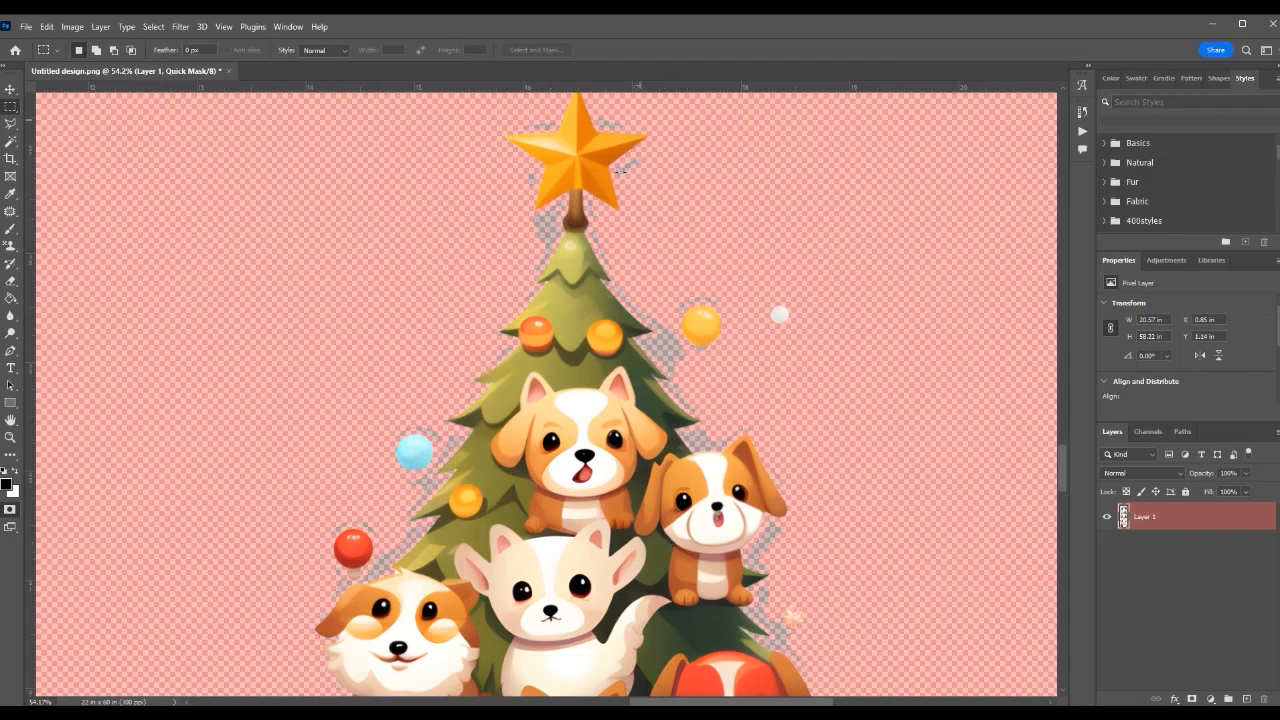
pyautogui.scroll(3, 620, 170)
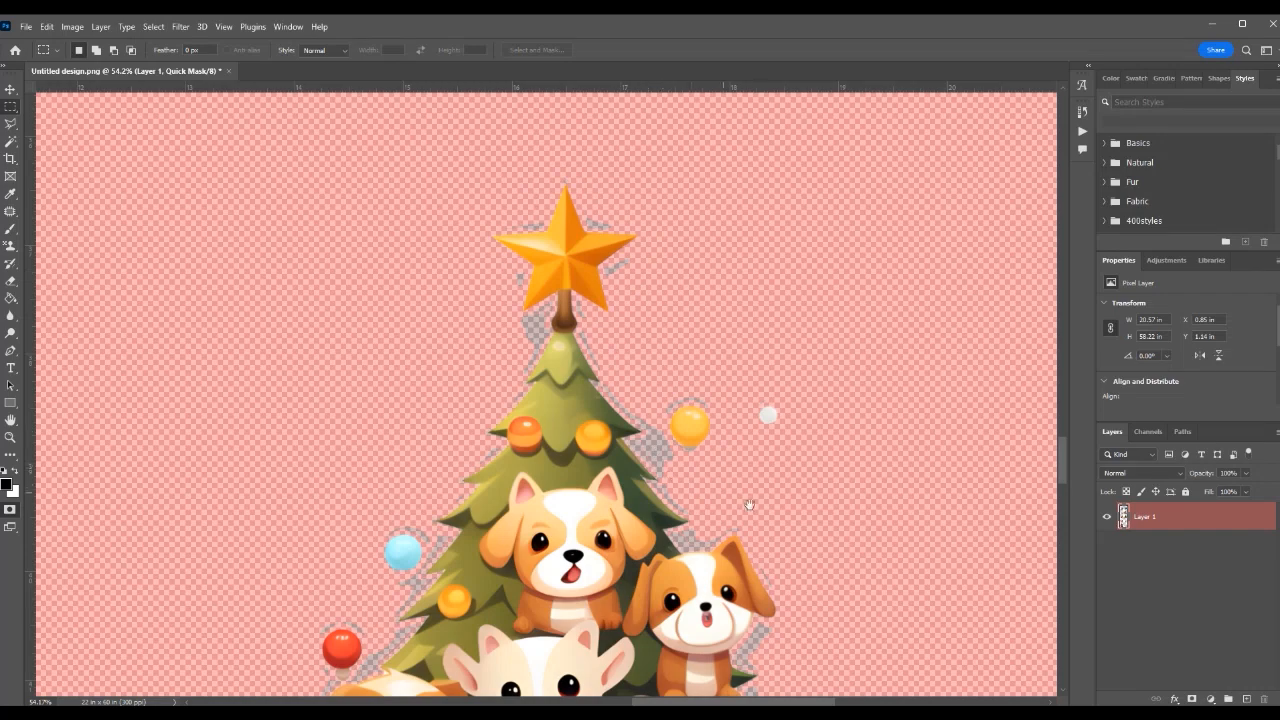
pyautogui.scroll(-8, 755, 500)
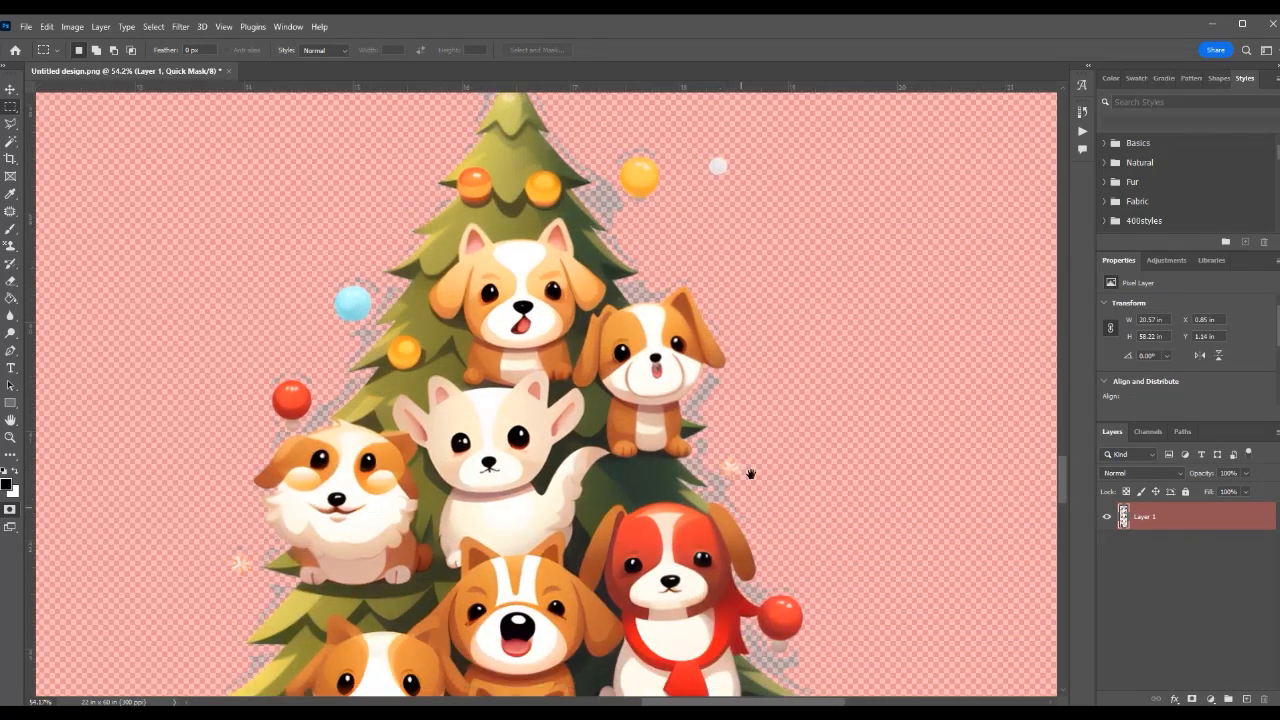
pyautogui.scroll(-4, 751, 474)
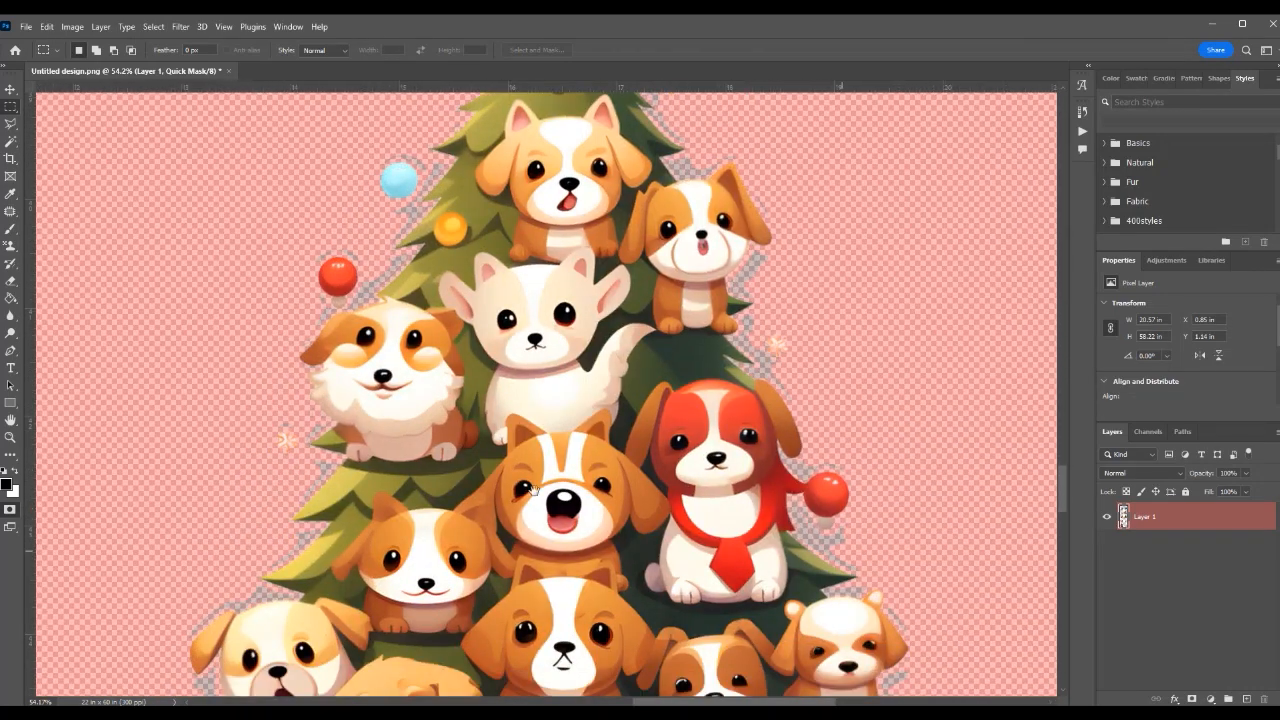
pyautogui.moveTo(586, 296); pyautogui.dragTo(612, 521)
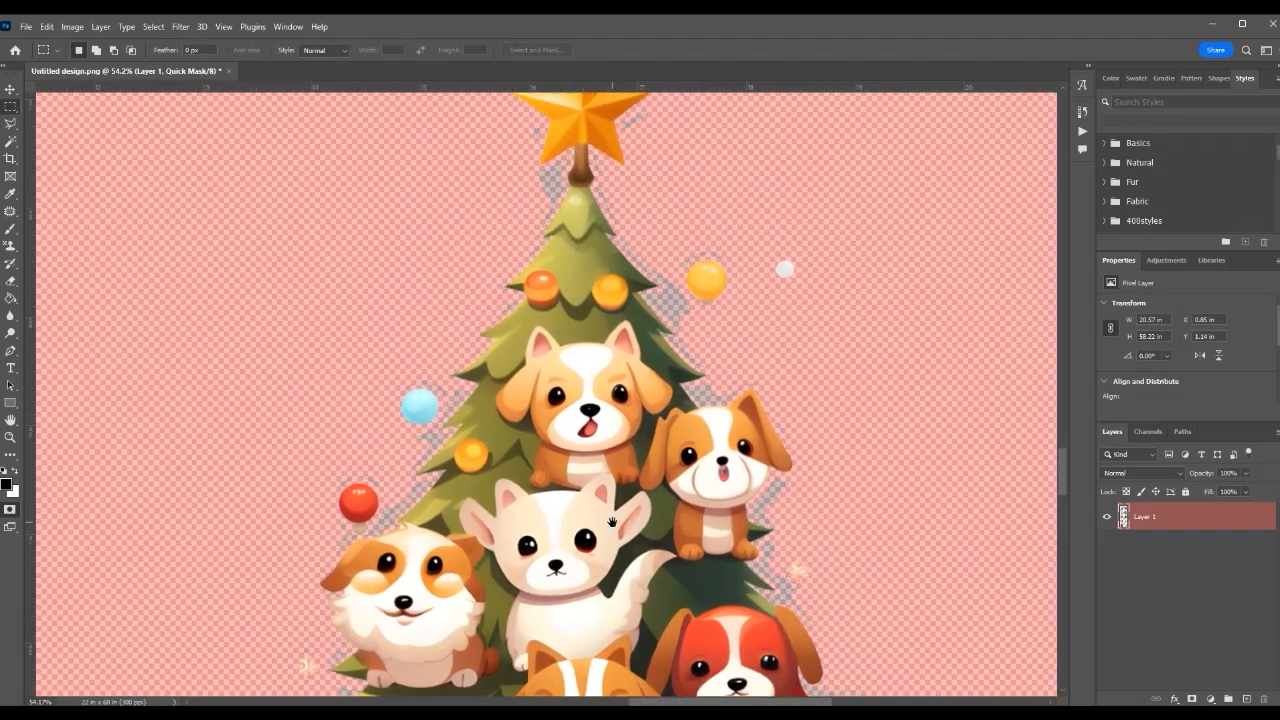
pyautogui.moveTo(457, 206); pyautogui.dragTo(501, 447)
# Inspect the outline of the decorated Christmas tree with presents, from the gift boxes up to the gold star.
pyautogui.moveTo(567, 232); pyautogui.dragTo(536, 552)
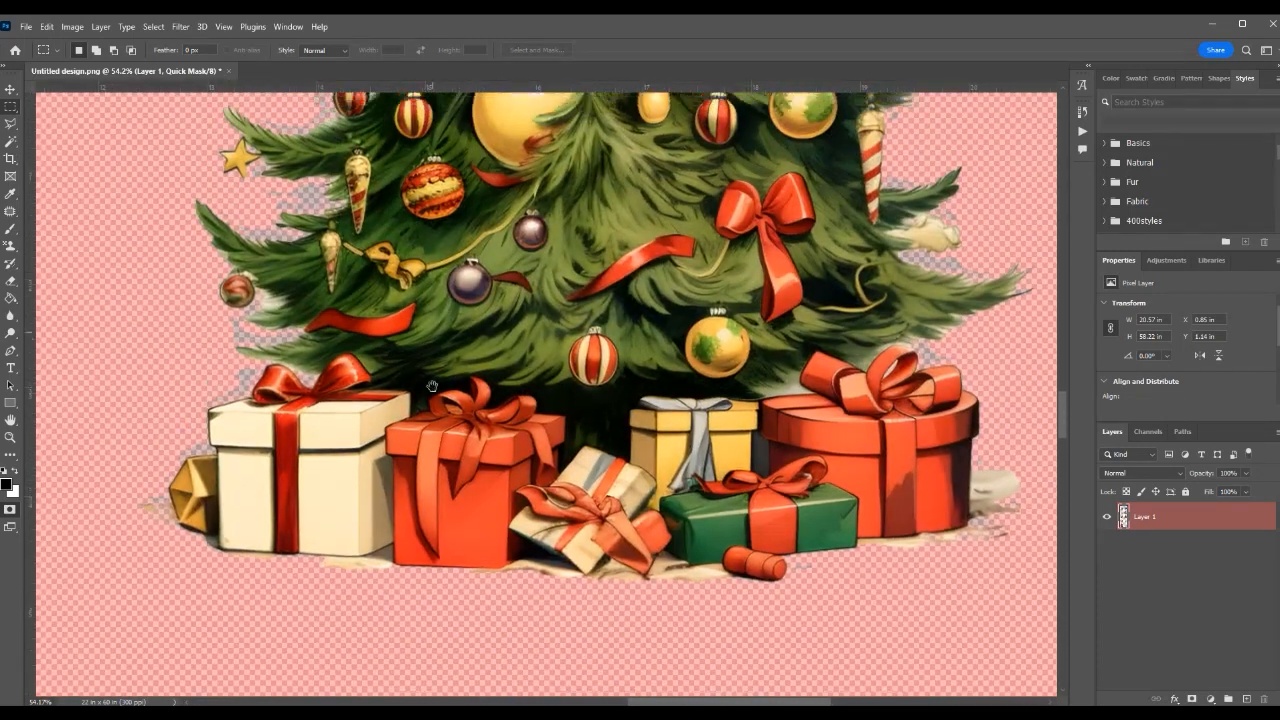
pyautogui.moveTo(432, 386); pyautogui.dragTo(445, 552)
pyautogui.scroll(-3, 512, 250)
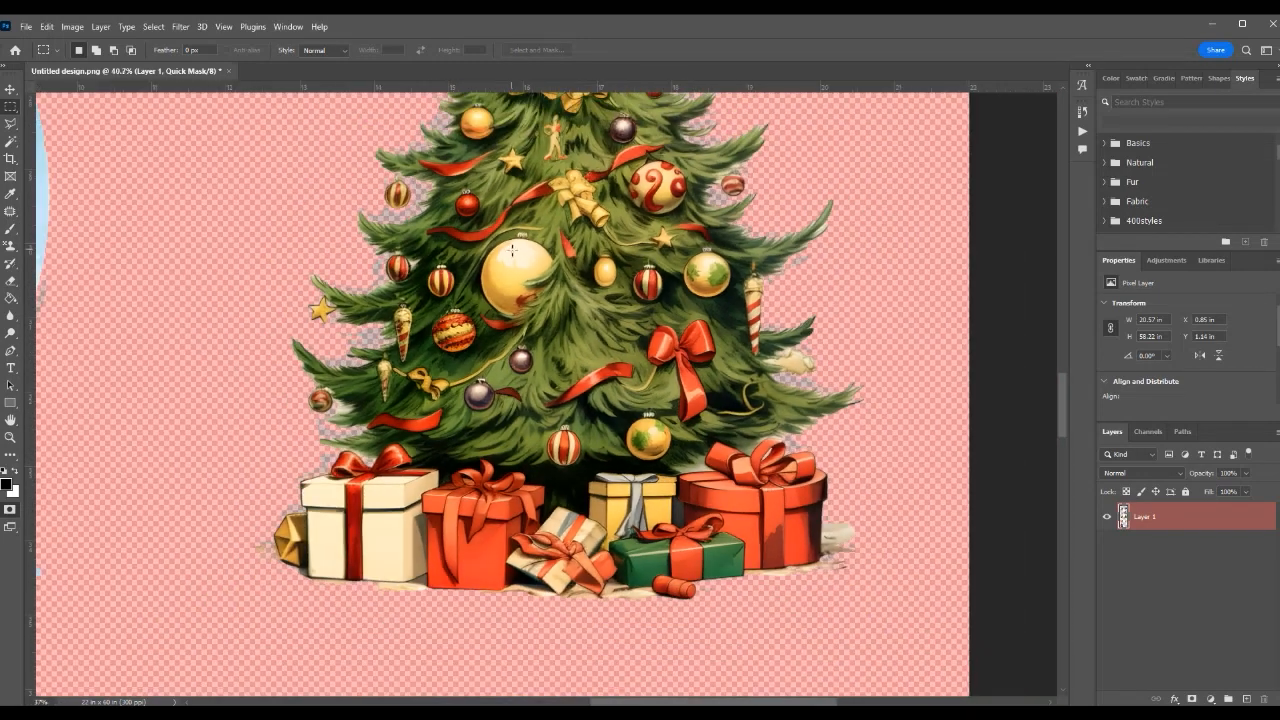
pyautogui.scroll(-2, 512, 250)
pyautogui.moveTo(577, 146); pyautogui.dragTo(627, 355)
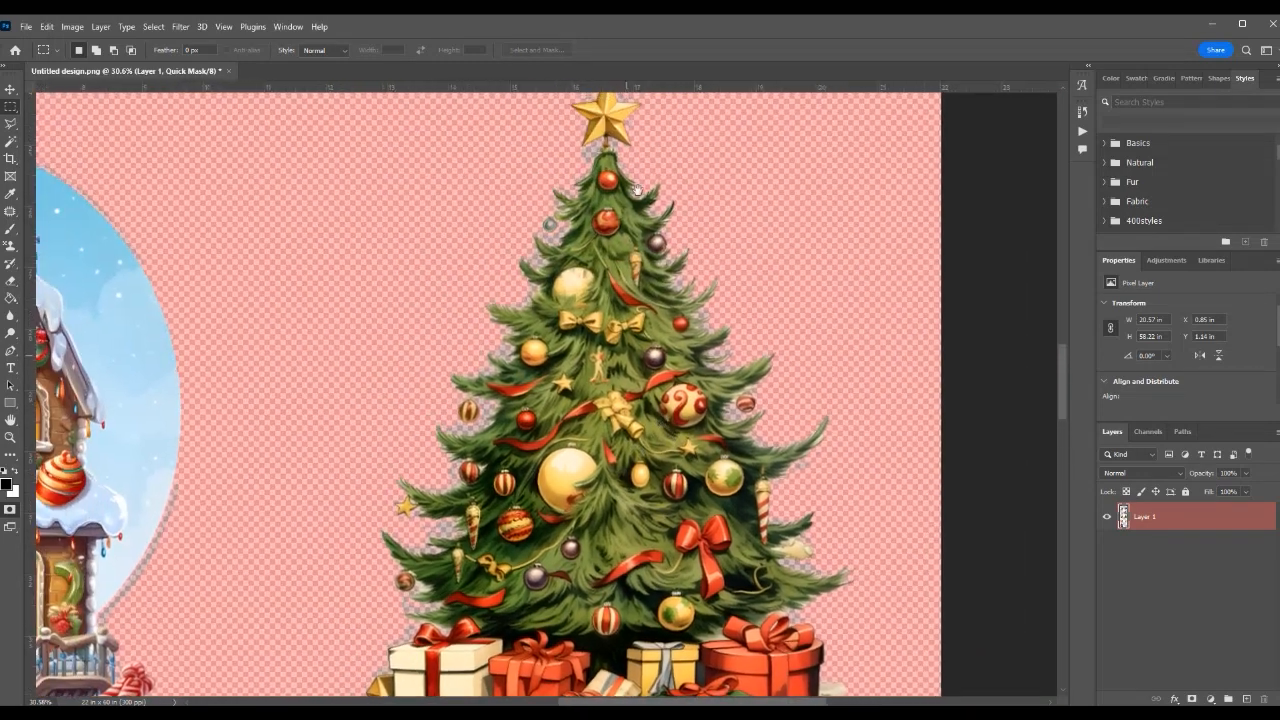
pyautogui.moveTo(637, 216); pyautogui.dragTo(585, 470)
pyautogui.moveTo(569, 247); pyautogui.dragTo(552, 432)
pyautogui.moveTo(558, 298); pyautogui.dragTo(562, 402)
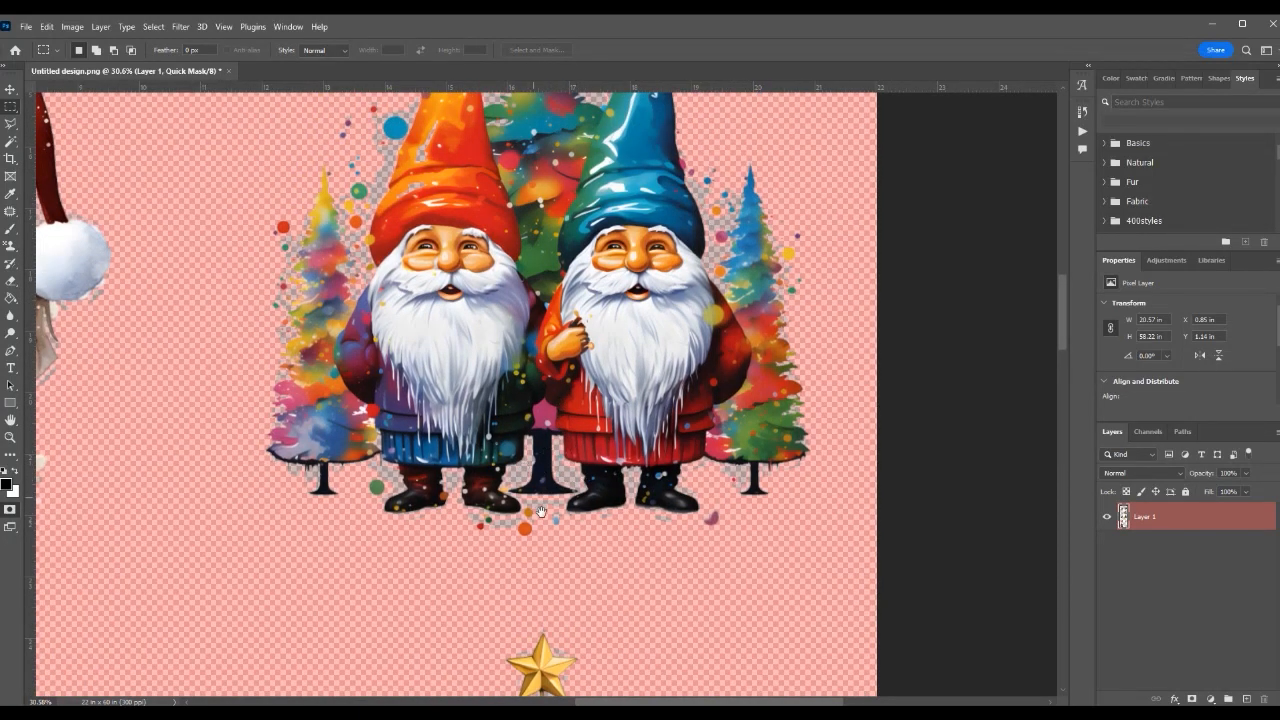
# Check the edges of the two gnomes, the fluffy dog in the Santa hat and the beach-chair Santa for semi-transparent areas.
pyautogui.moveTo(389, 208); pyautogui.dragTo(403, 347)
pyautogui.moveTo(487, 219); pyautogui.dragTo(487, 298)
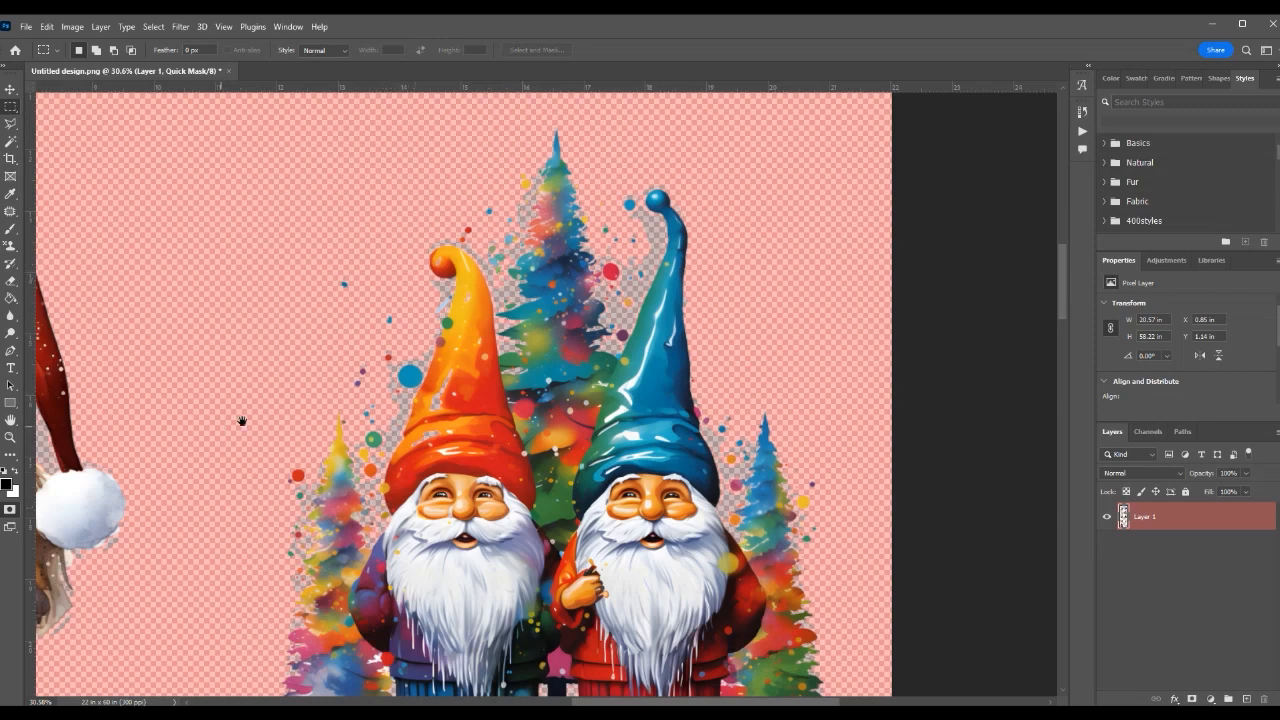
pyautogui.moveTo(240, 420); pyautogui.dragTo(569, 334)
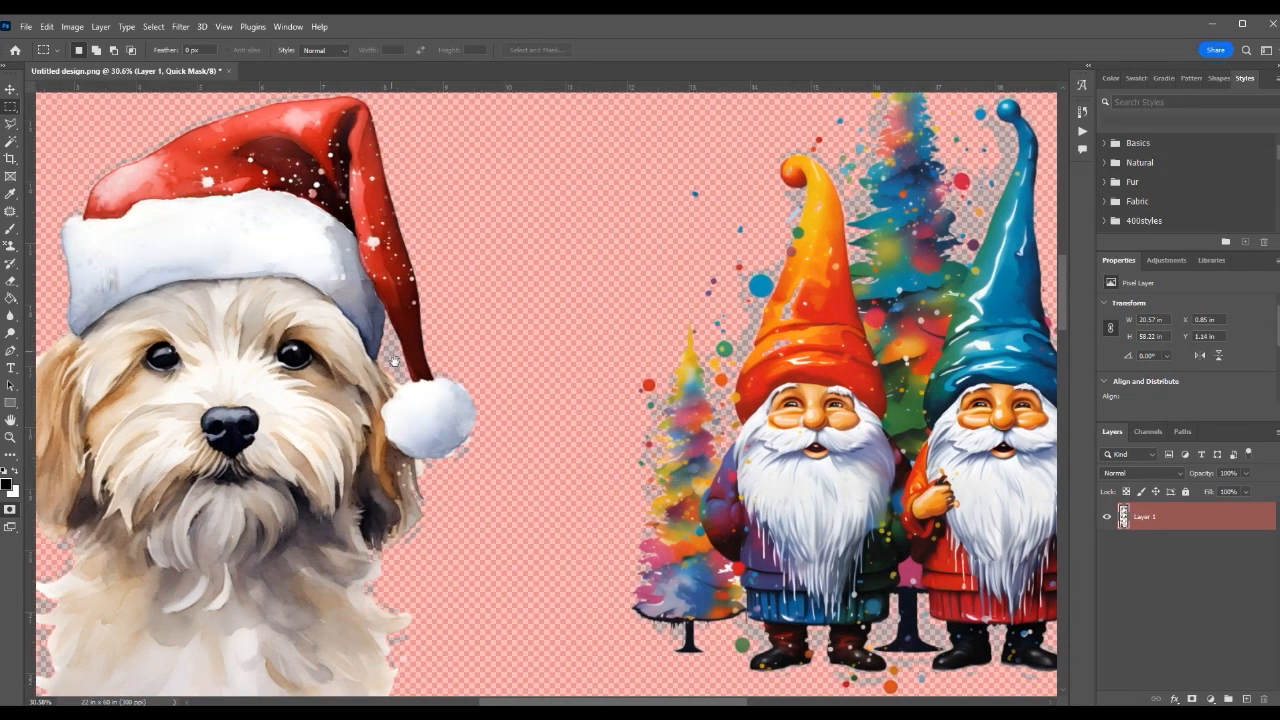
pyautogui.moveTo(441, 489); pyautogui.dragTo(809, 449)
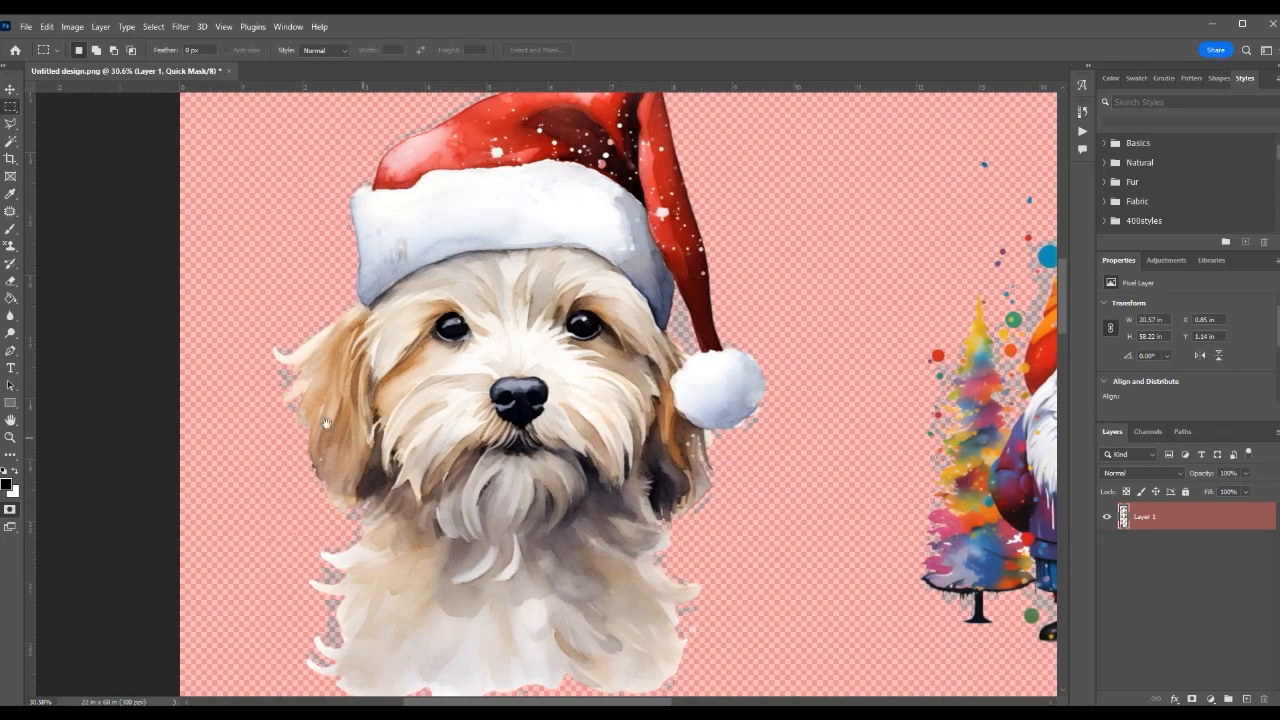
pyautogui.moveTo(632, 237)
pyautogui.mouseDown()
pyautogui.moveTo(621, 625)
pyautogui.moveTo(635, 480)
pyautogui.moveTo(618, 573)
pyautogui.moveTo(493, 577)
pyautogui.mouseUp()
pyautogui.moveTo(820, 362); pyautogui.dragTo(496, 249)
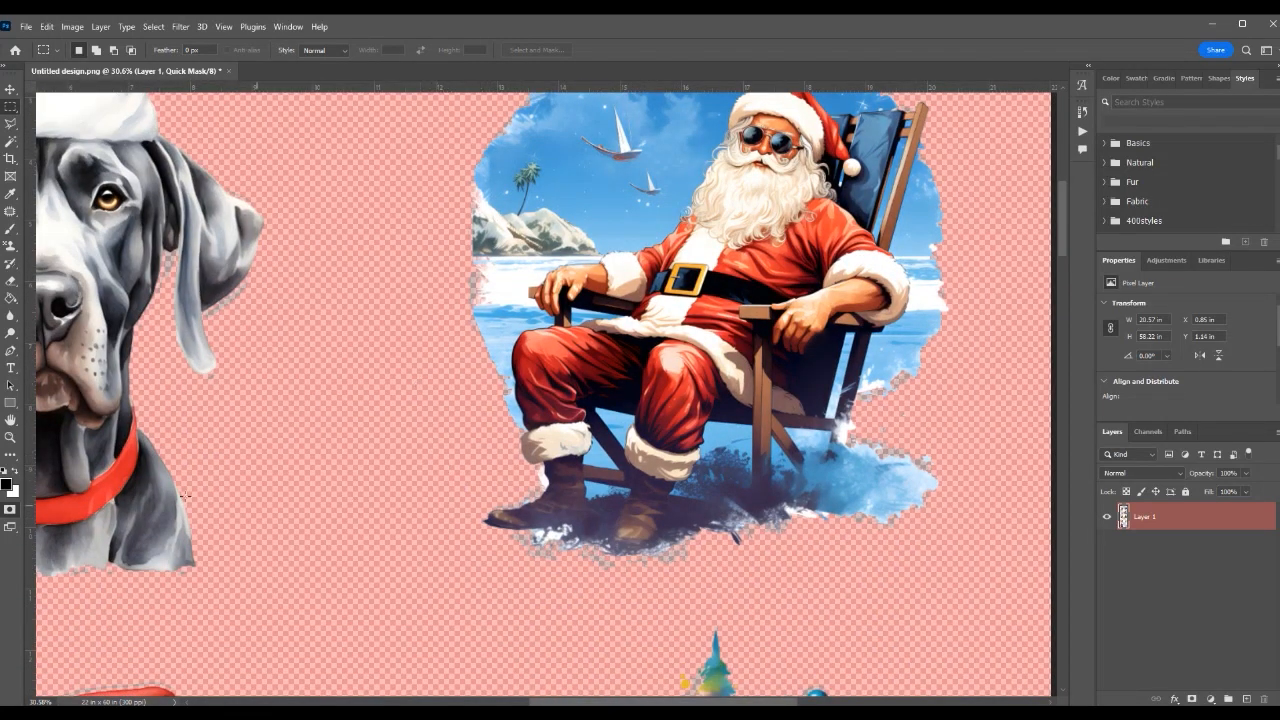
# Turn off Quick Mask mode, clear the selection, and view the two gnomes without the red overlay.
pyautogui.click(10, 509)
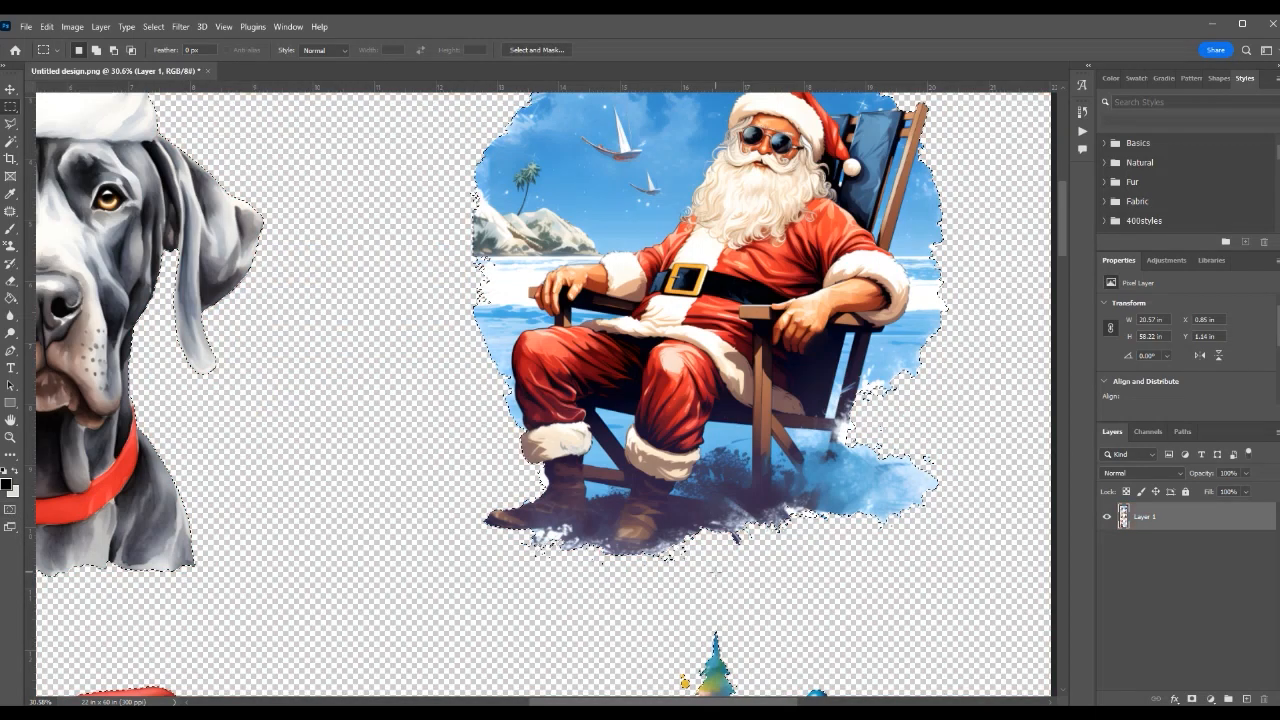
pyautogui.hotkey('ctrl', 'd')
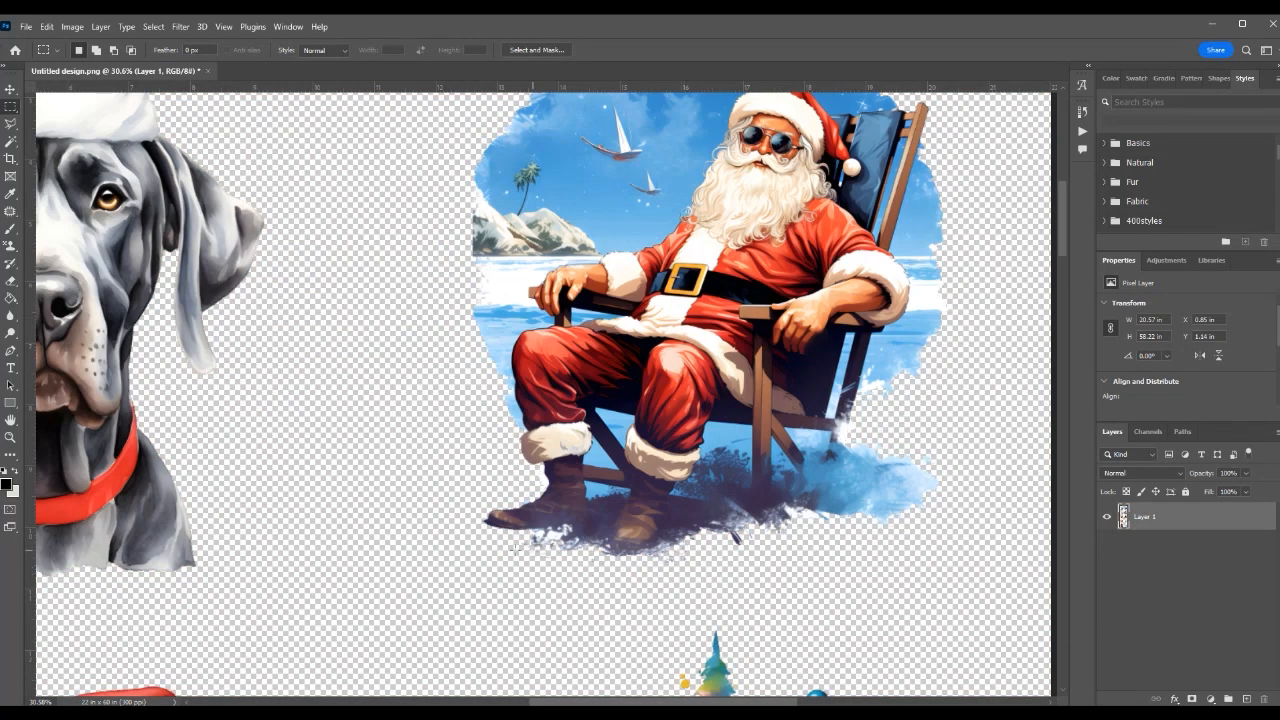
pyautogui.moveTo(740, 578)
pyautogui.mouseDown()
pyautogui.moveTo(708, 515)
pyautogui.moveTo(676, 150)
pyautogui.mouseUp()
pyautogui.moveTo(724, 535); pyautogui.dragTo(700, 355)
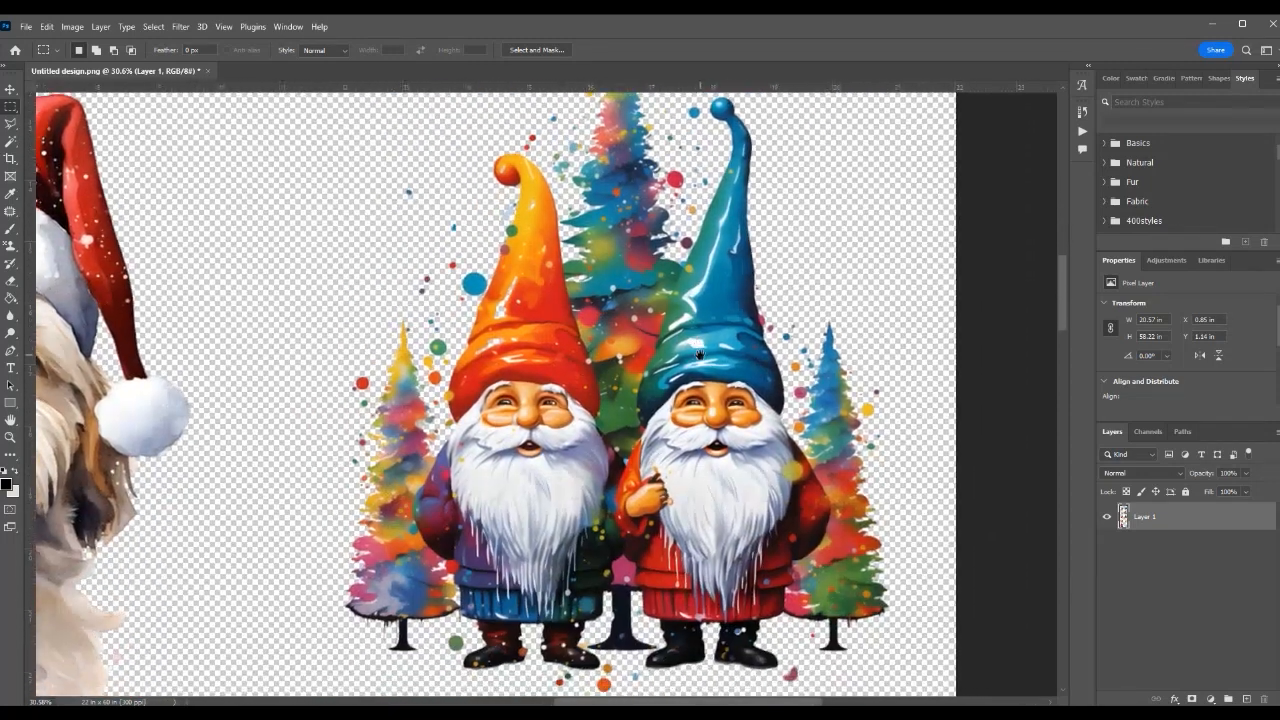
pyautogui.moveTo(710, 462); pyautogui.dragTo(652, 446)
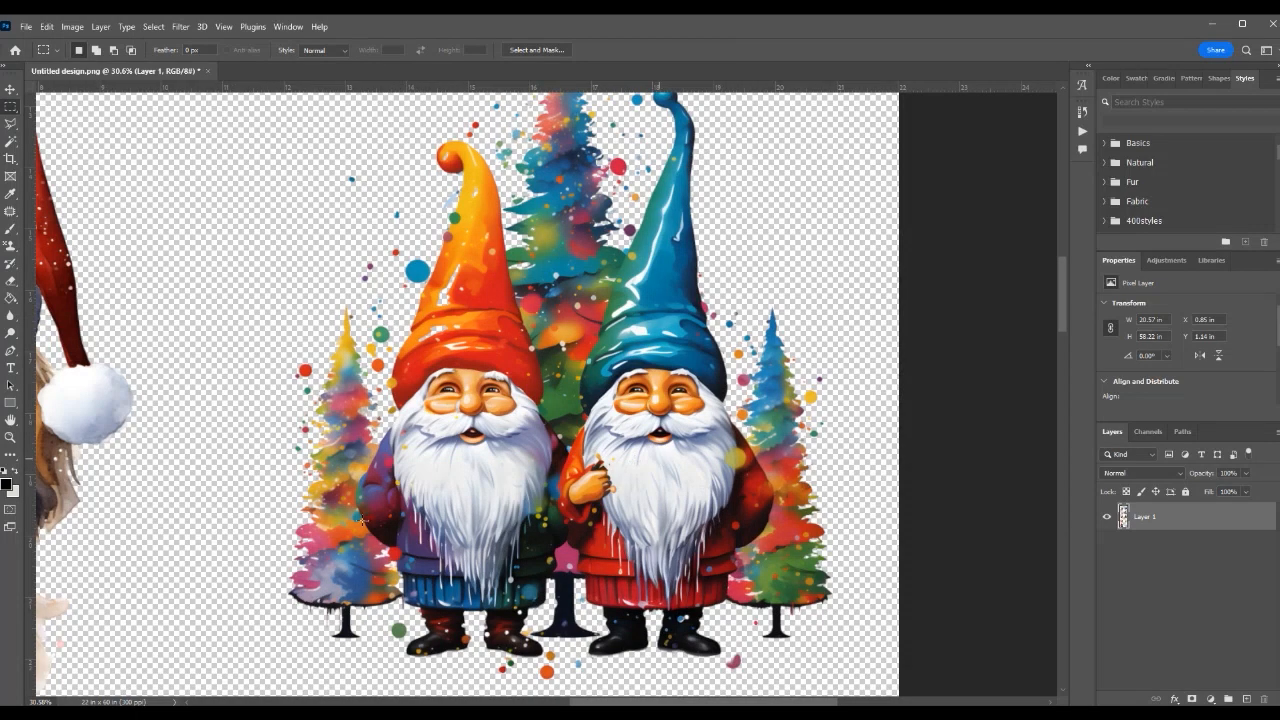
# Load the gang sheet layer's pixels as a selection again, turn on Quick Mask mode, and check the gnomes' lower halves.
pyautogui.keyDown('ctrl'); pyautogui.click(1124, 522); pyautogui.keyUp('ctrl')
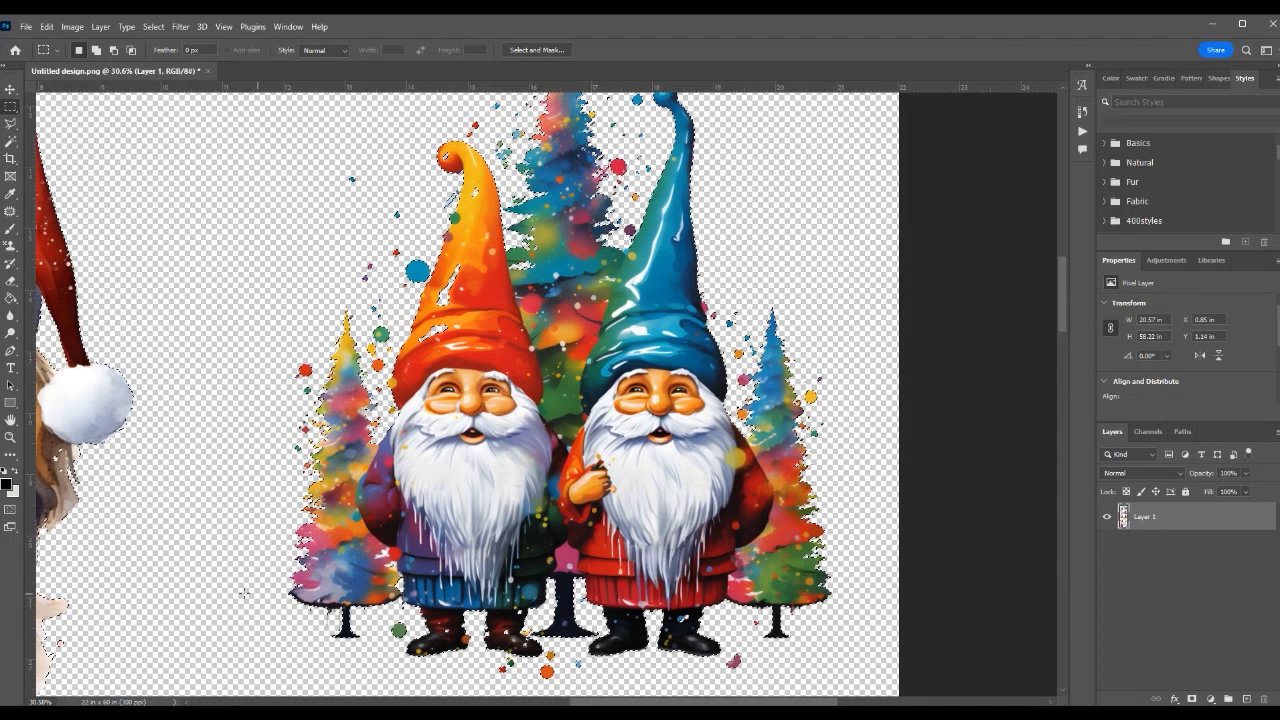
pyautogui.click(10, 510)
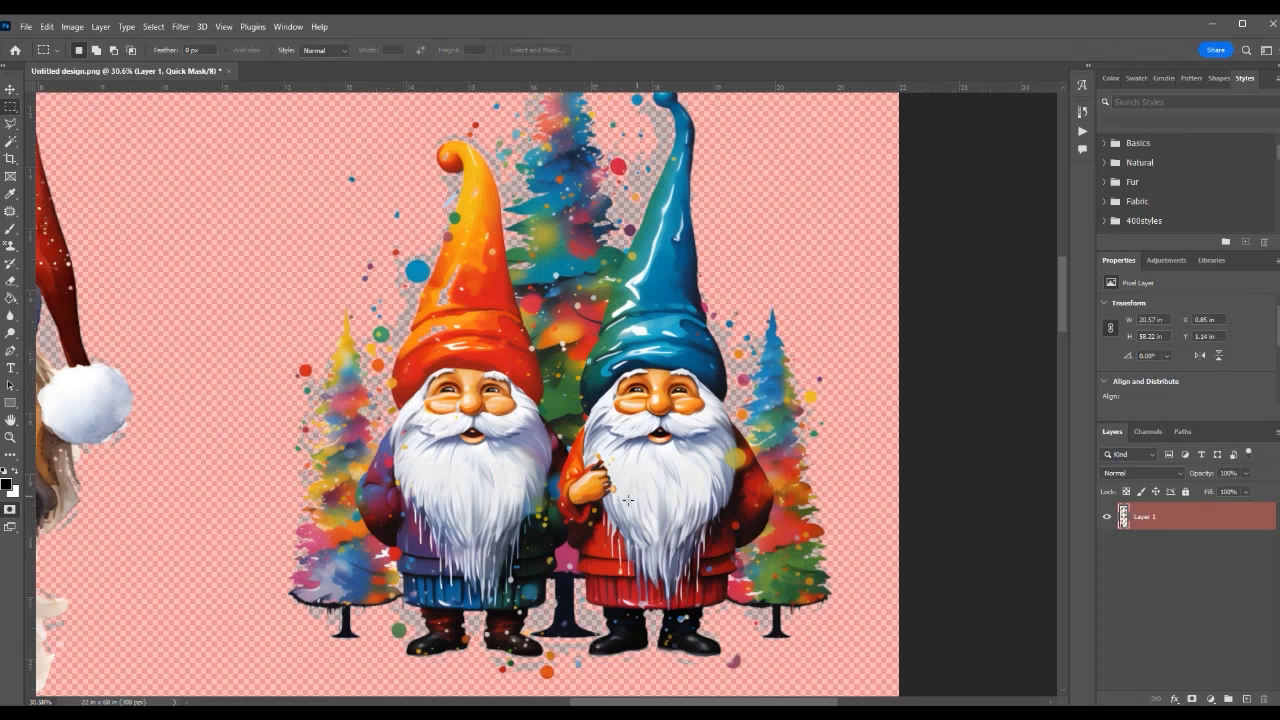
pyautogui.moveTo(634, 581); pyautogui.dragTo(652, 469)
pyautogui.scroll(4, 627, 522)
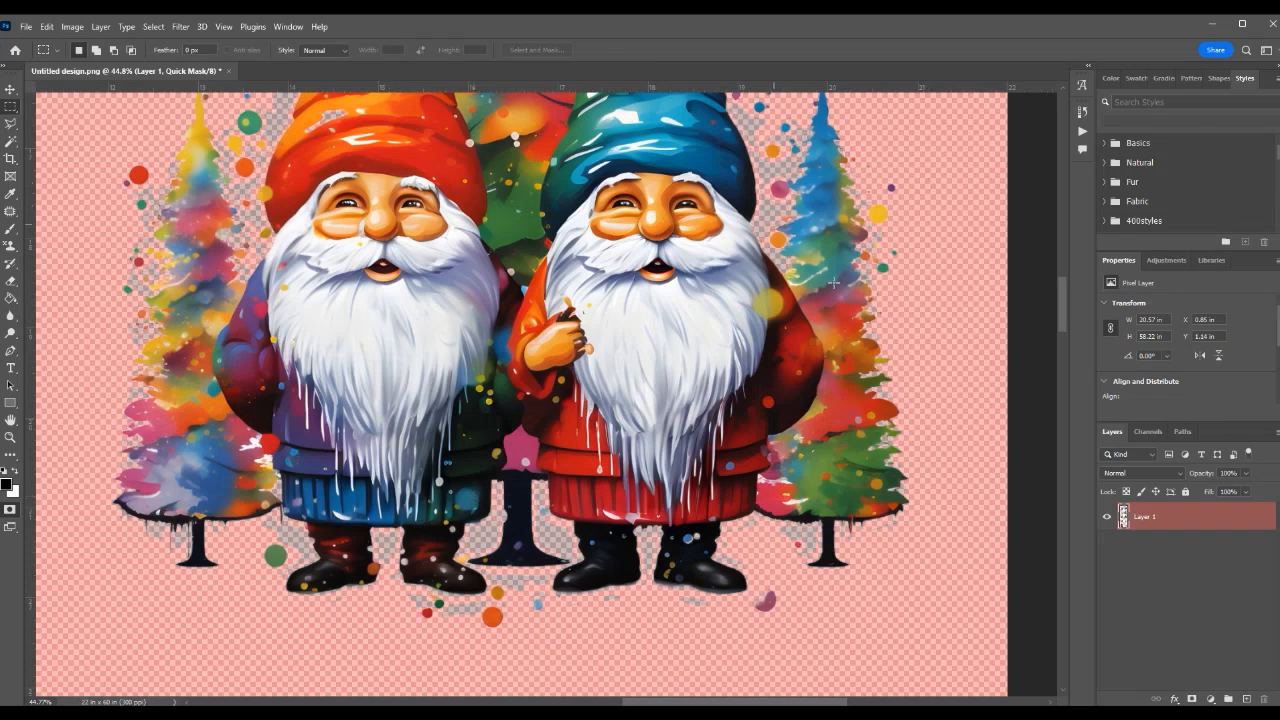
pyautogui.moveTo(768, 304); pyautogui.dragTo(778, 388)
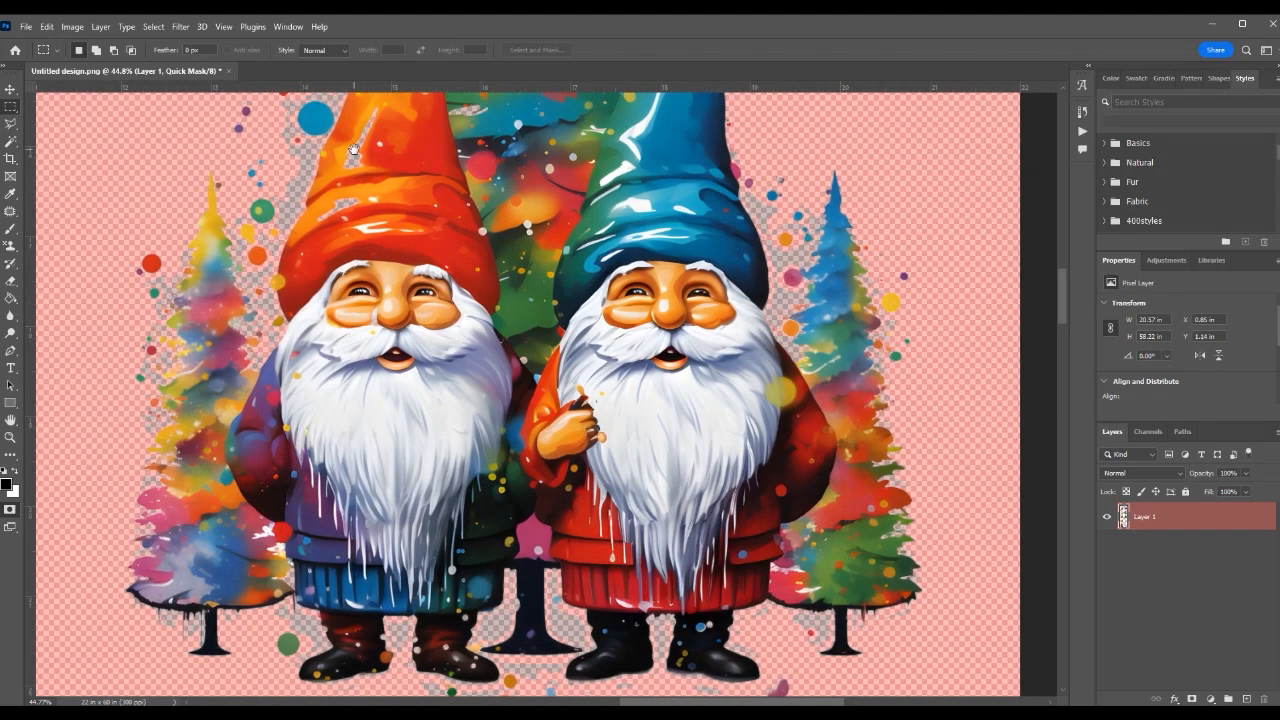
# Examine the orange gnome hat and the paint splatters beside it up close for semi-transparent patches, clearing any stray marquee.
pyautogui.scroll(5, 355, 157)
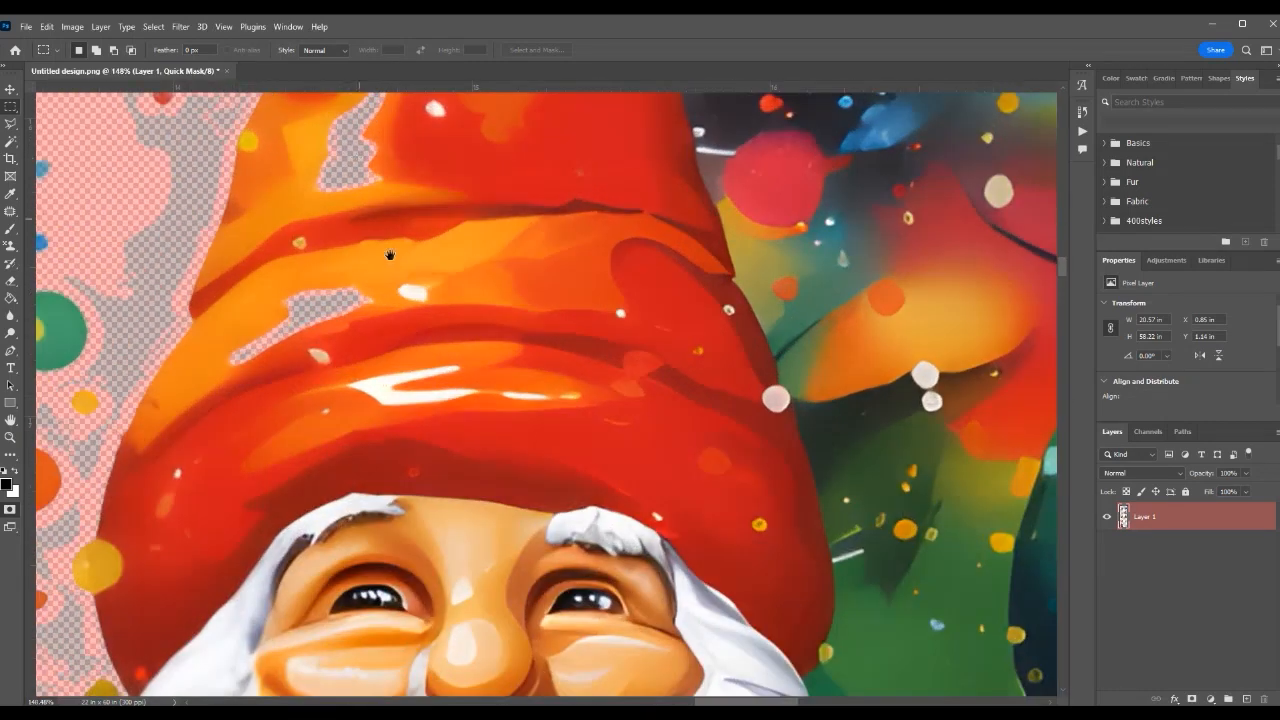
pyautogui.moveTo(389, 254); pyautogui.dragTo(446, 382)
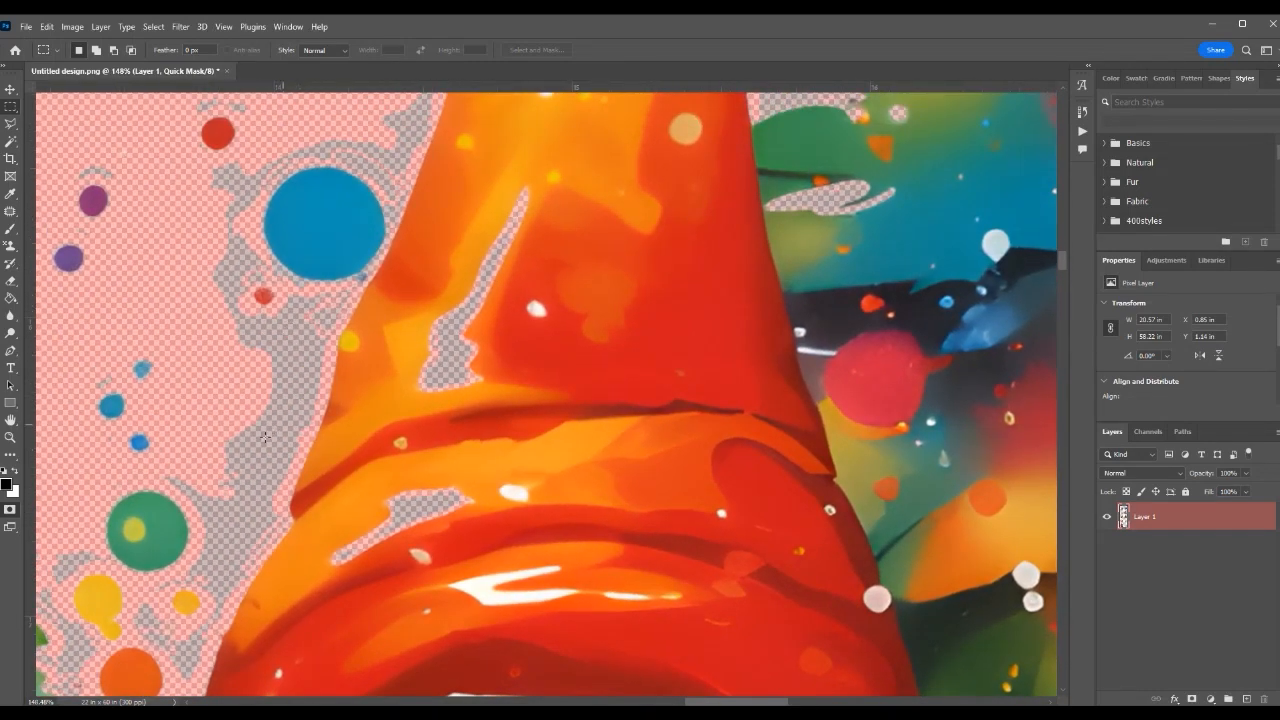
pyautogui.moveTo(555, 354); pyautogui.dragTo(682, 430)
pyautogui.scroll(-2, 645, 382)
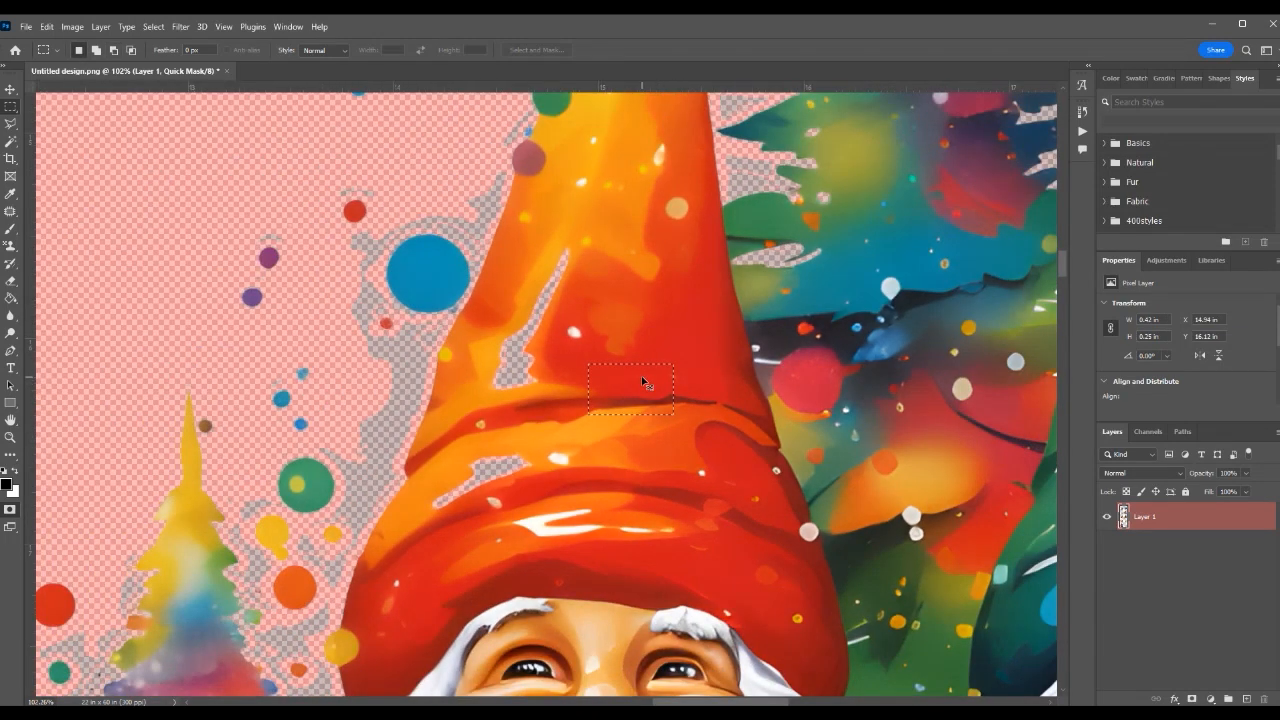
pyautogui.click(645, 382)
pyautogui.scroll(-9, 632, 363)
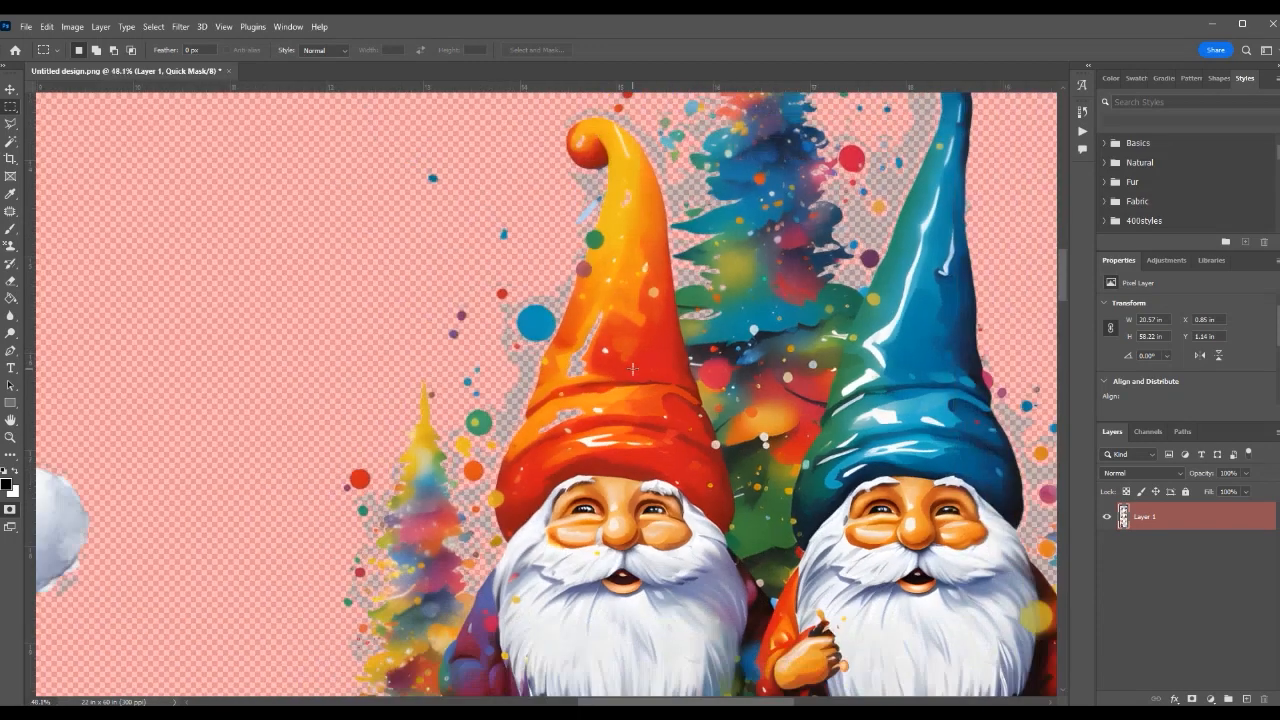
# Review the gang sheet's designs at overview scale under the Quick Mask, and compare with a closer view of the puppy tree.
pyautogui.scroll(-3, 632, 373)
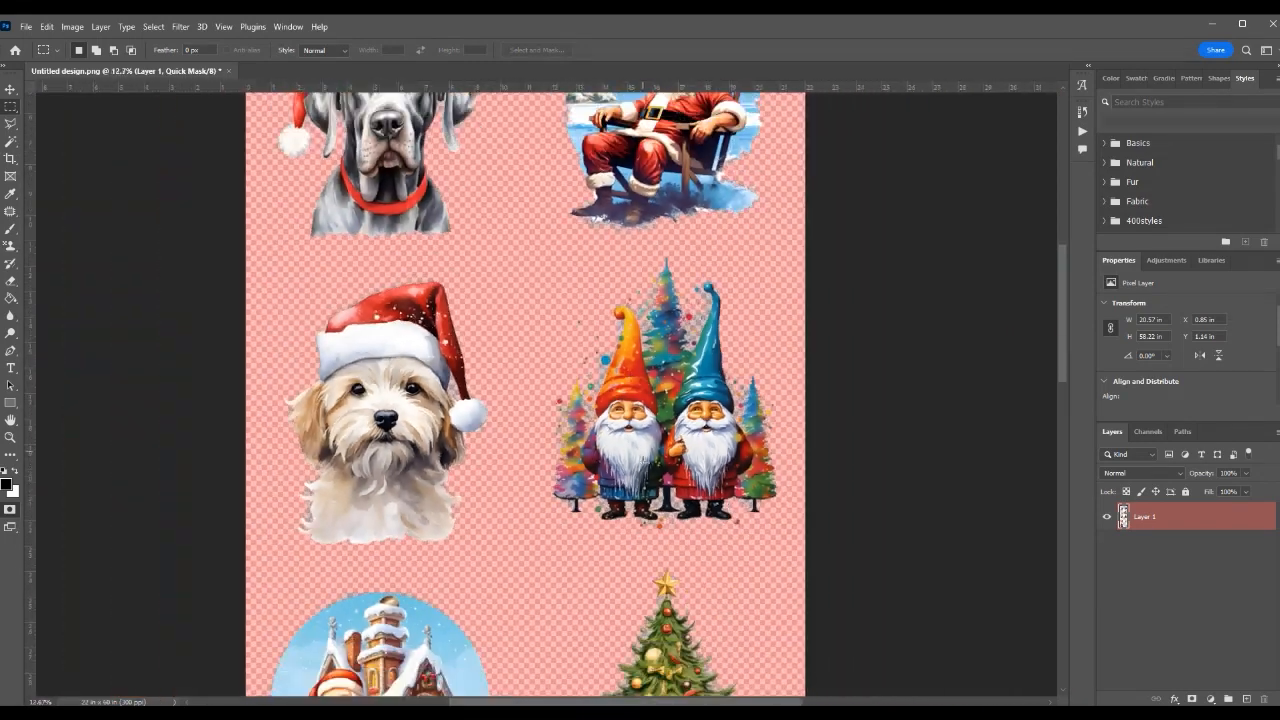
pyautogui.scroll(-1, 640, 523)
pyautogui.scroll(-3, 585, 432)
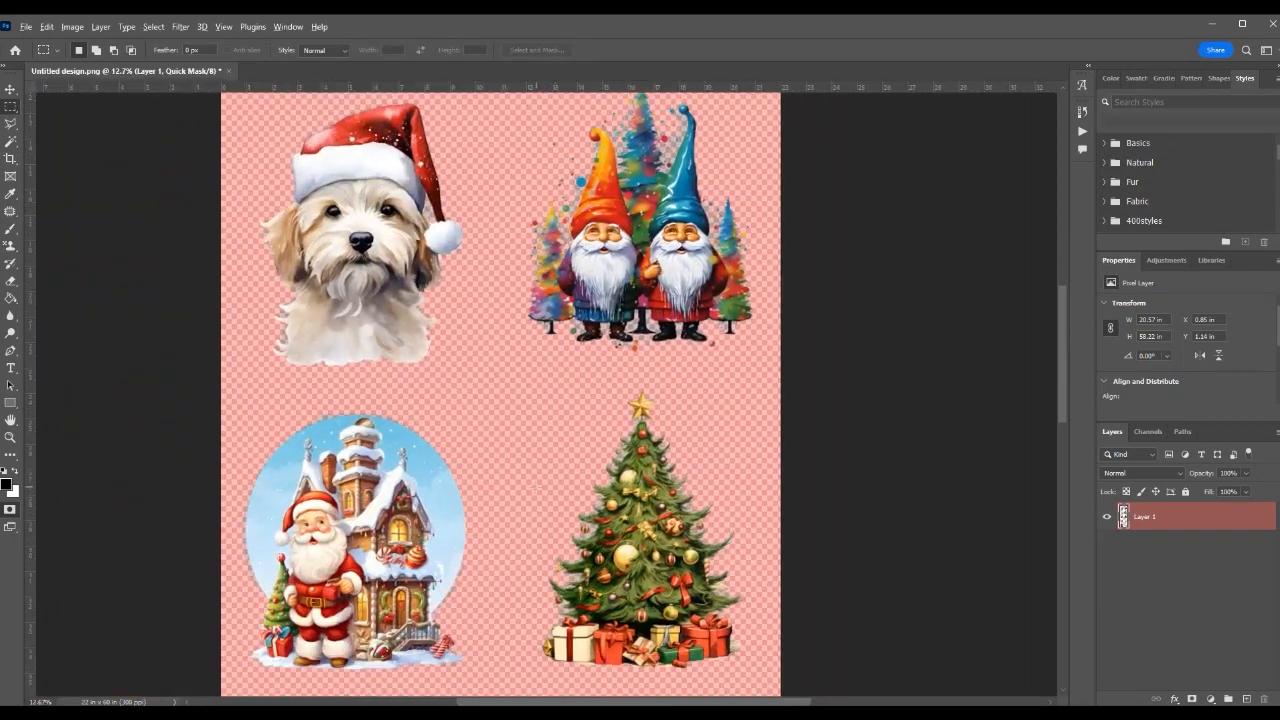
pyautogui.scroll(-2, 538, 488)
pyautogui.scroll(-4, 528, 600)
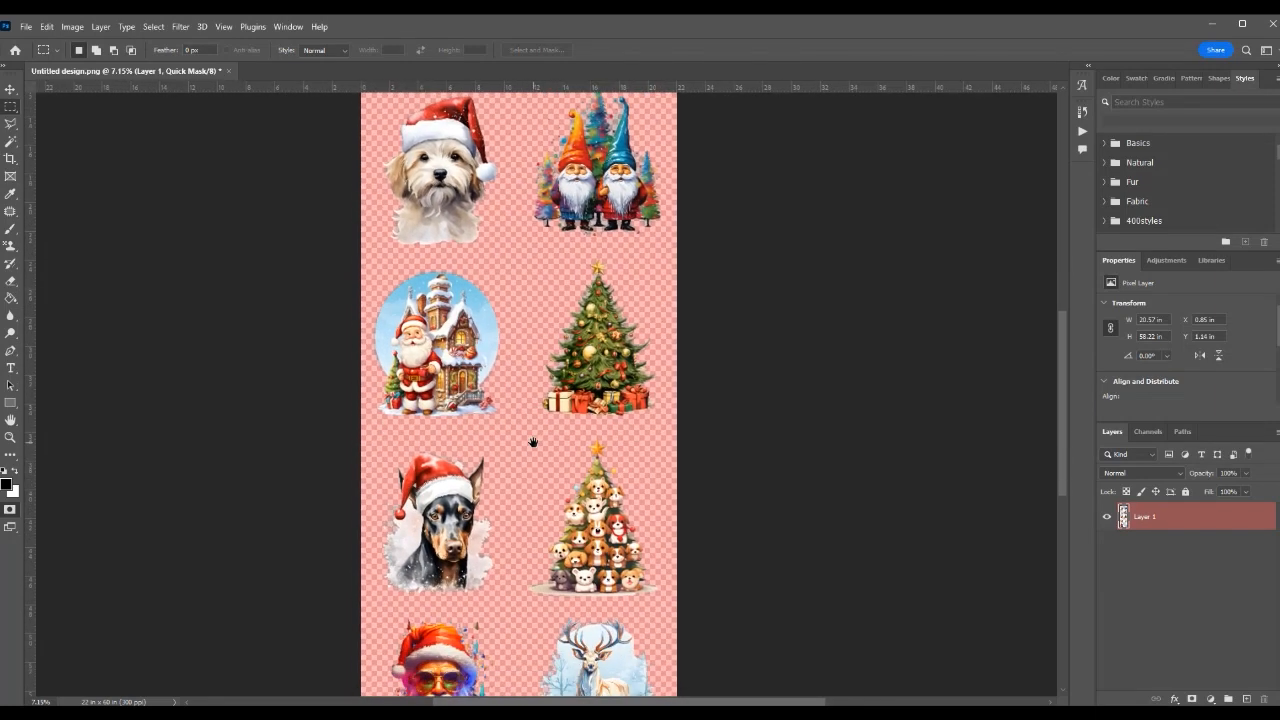
pyautogui.scroll(-3, 542, 528)
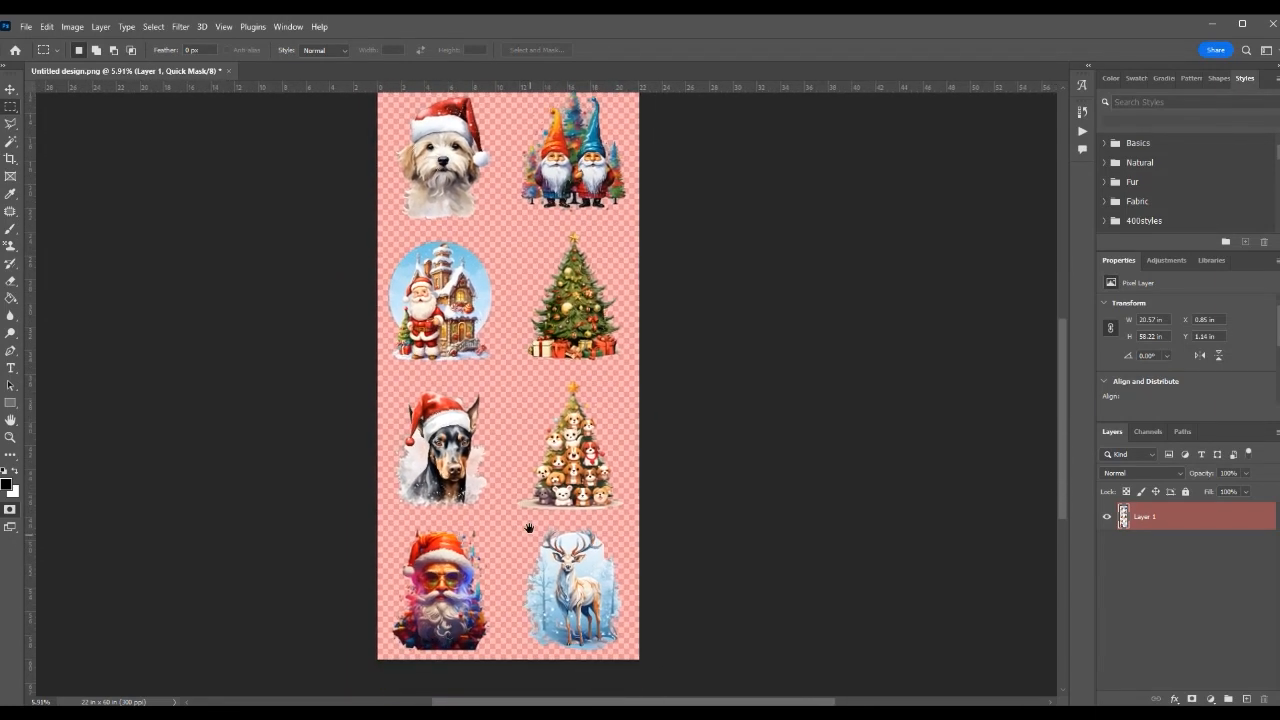
pyautogui.moveTo(529, 527); pyautogui.dragTo(549, 525)
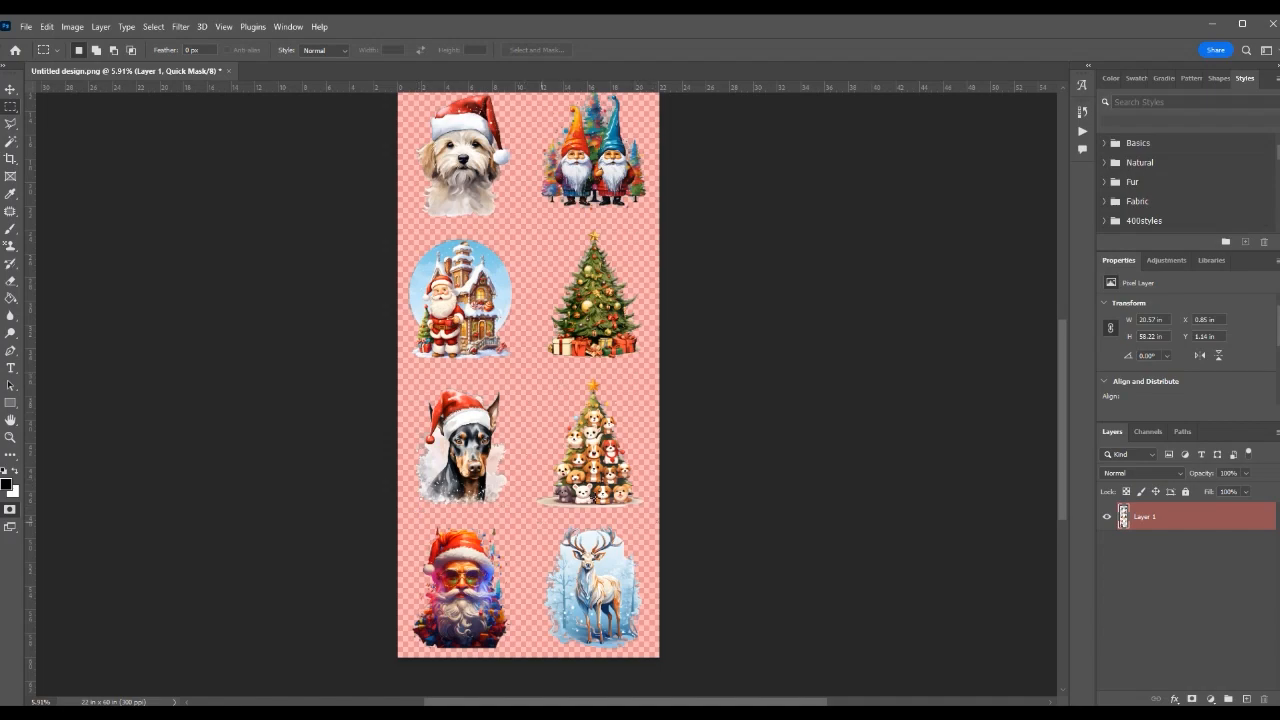
pyautogui.scroll(9, 626, 416)
pyautogui.scroll(-7, 621, 410)
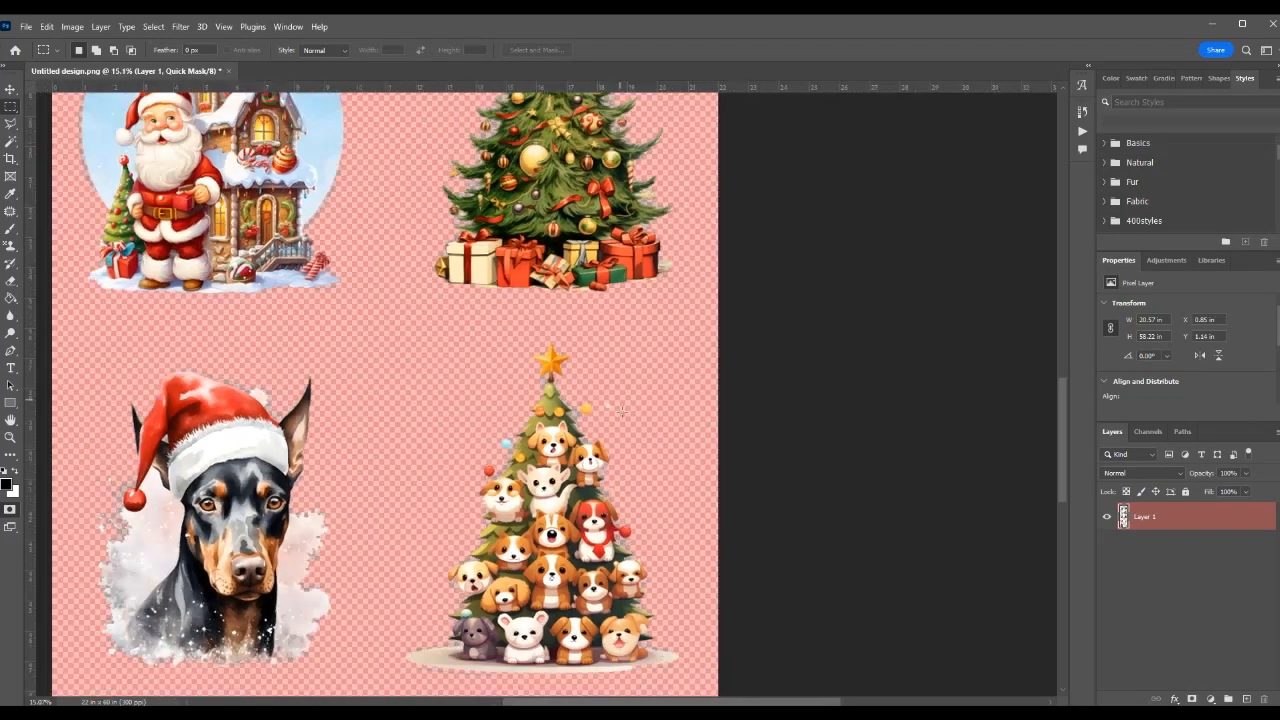
pyautogui.scroll(12, 600, 428)
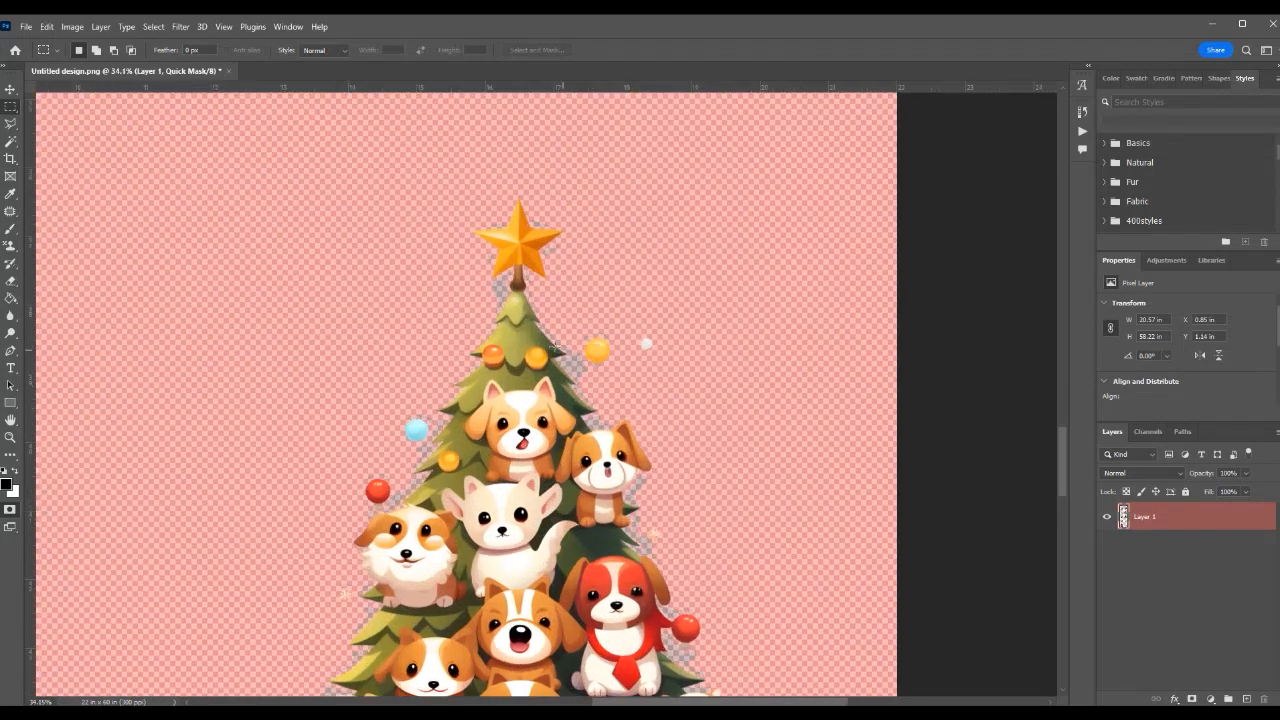
pyautogui.scroll(-8, 533, 398)
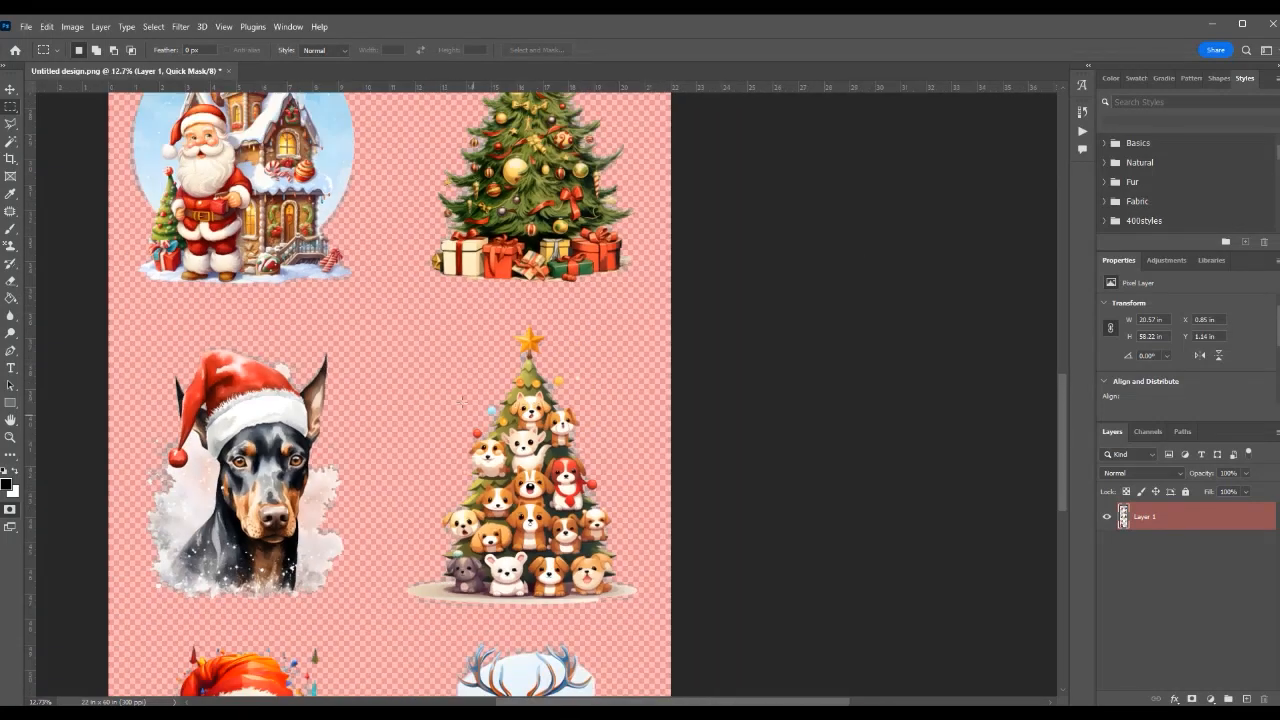
pyautogui.moveTo(415, 375); pyautogui.dragTo(517, 366)
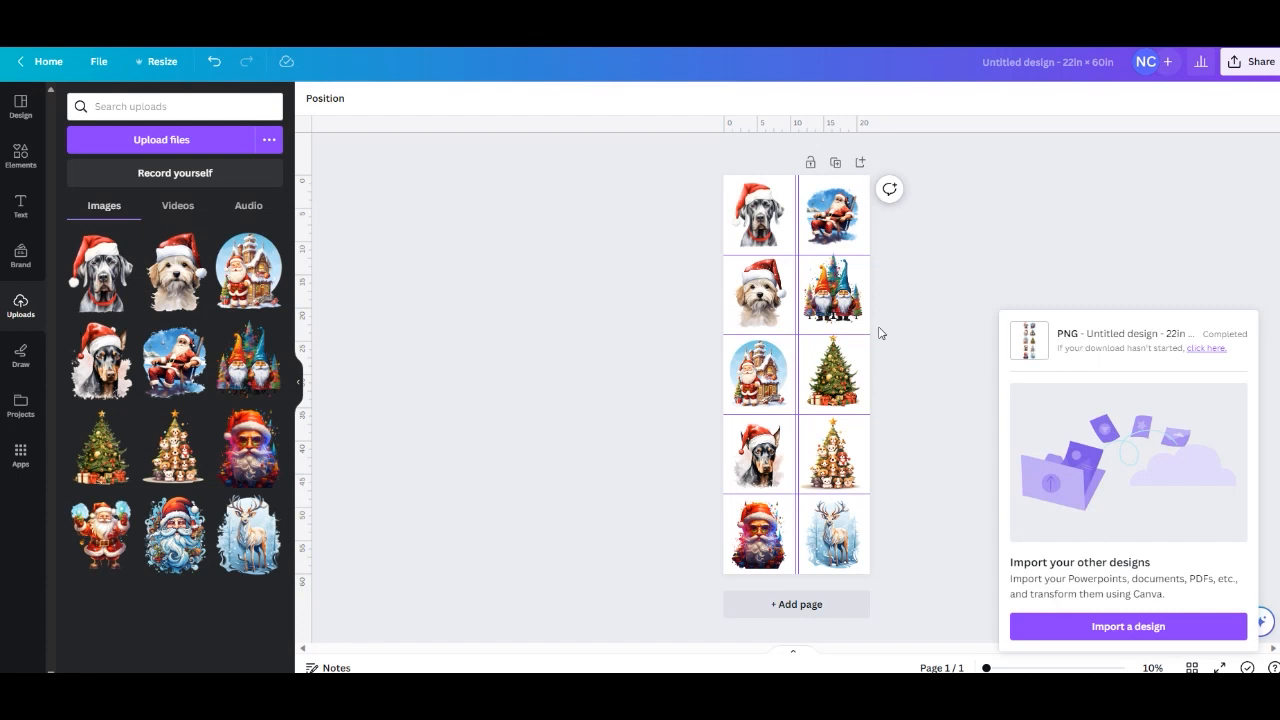
# Switch to Canva, try the grey dog image overhanging the page's left edge, and reposition it flush against that edge.
pyautogui.moveTo(768, 221)
pyautogui.mouseDown()
pyautogui.moveTo(776, 236)
pyautogui.moveTo(743, 220)
pyautogui.mouseUp()
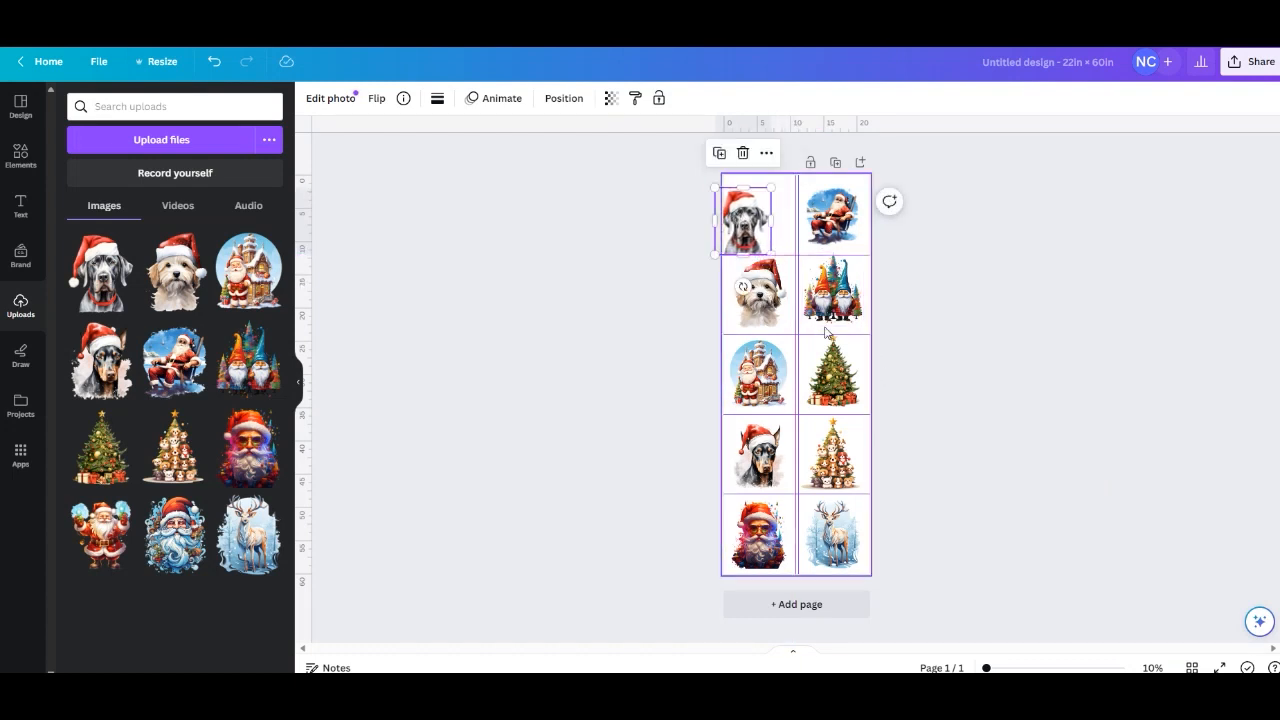
pyautogui.click(660, 313)
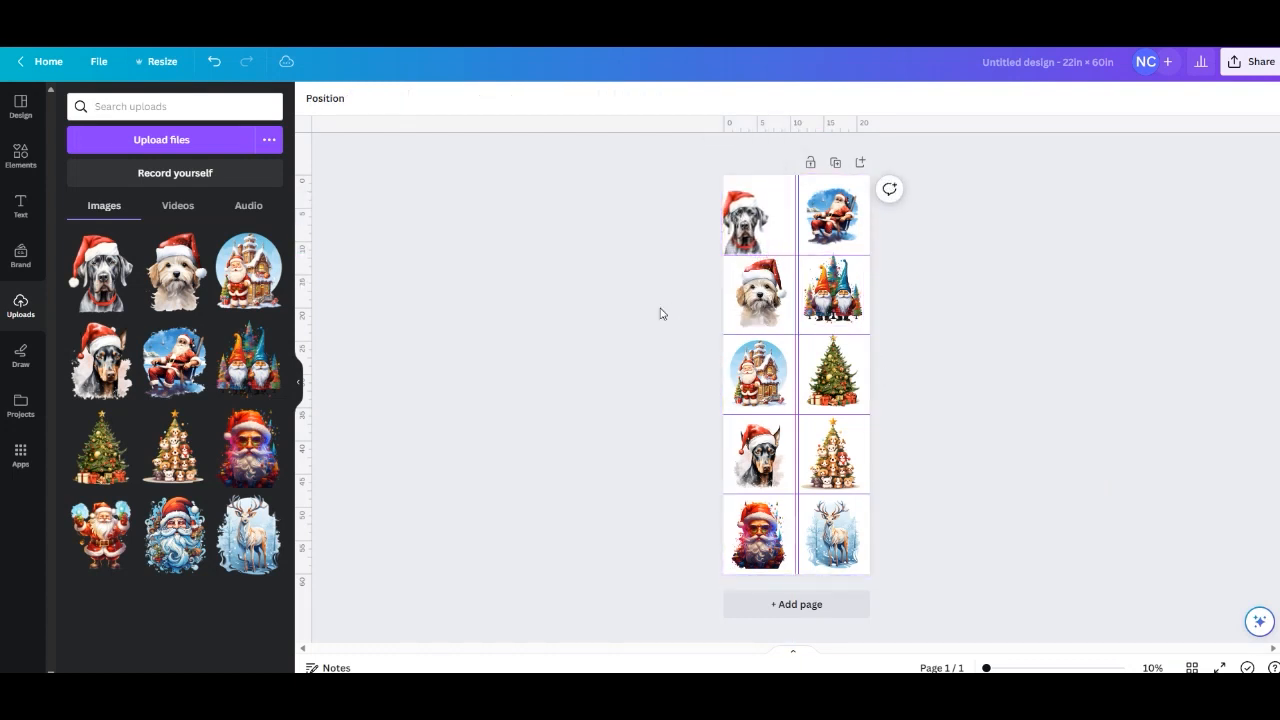
pyautogui.click(742, 224)
pyautogui.moveTo(743, 225); pyautogui.dragTo(742, 220)
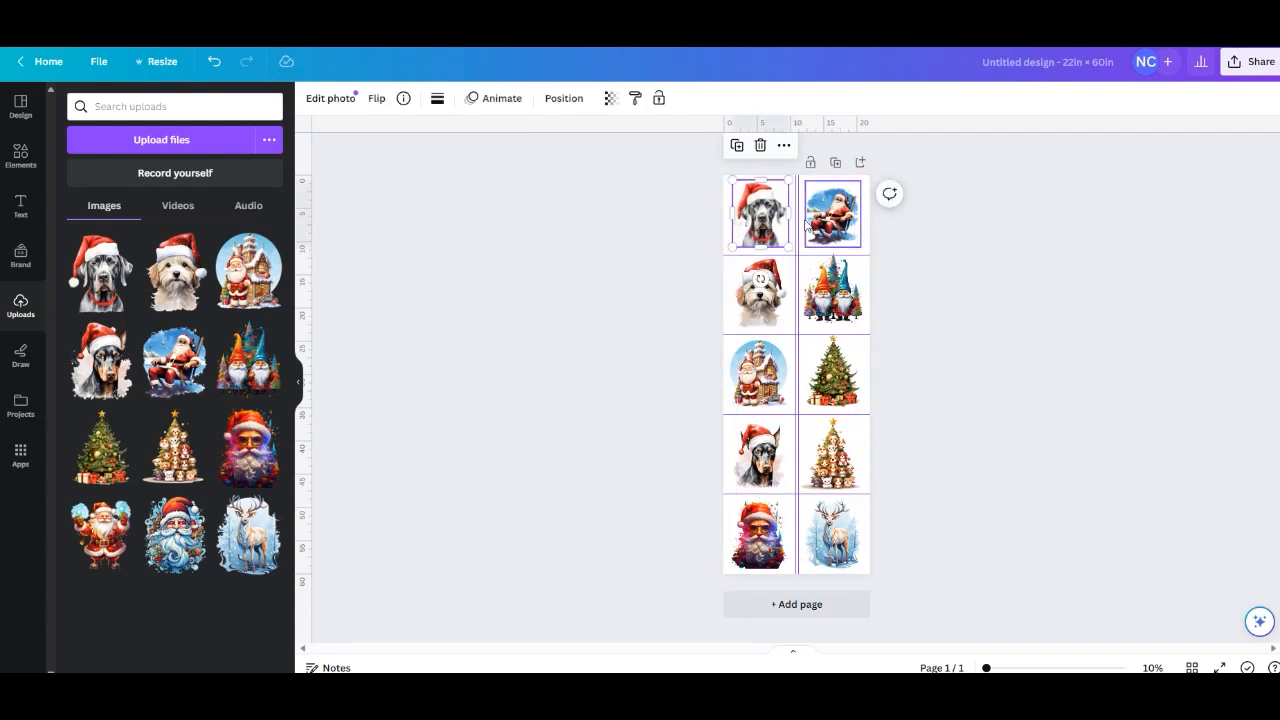
pyautogui.moveTo(771, 231); pyautogui.dragTo(763, 224)
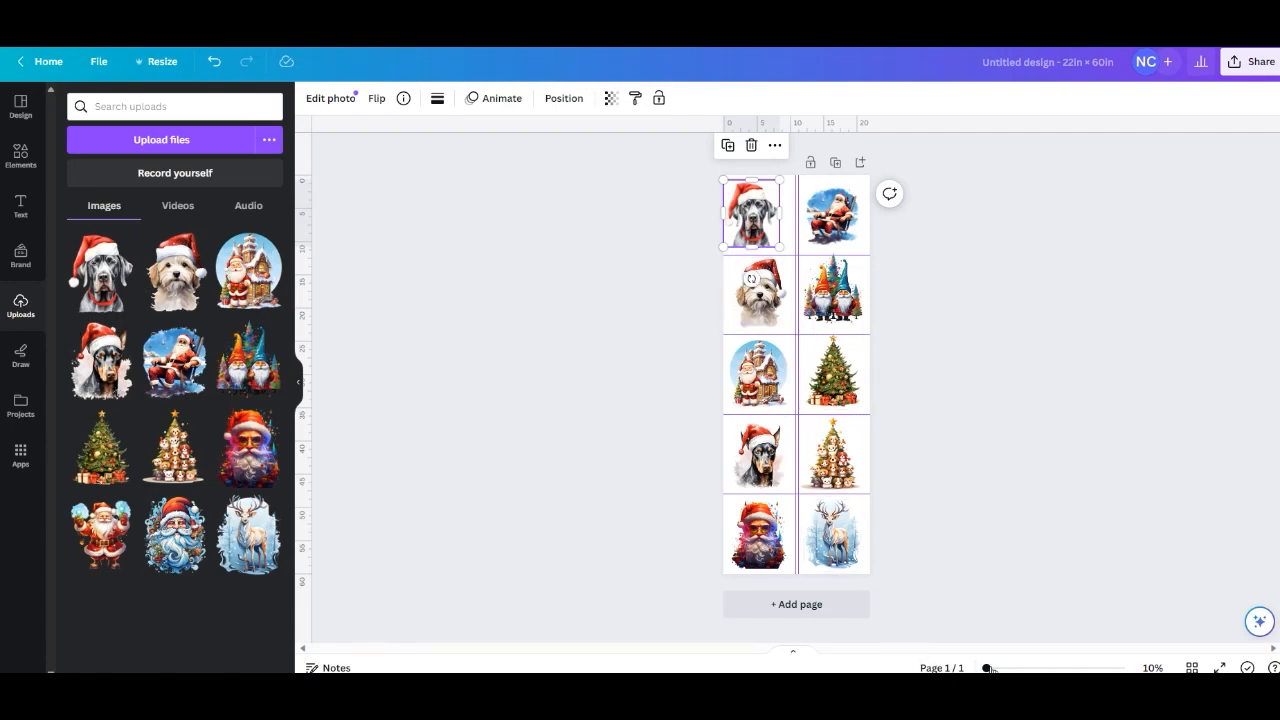
# Try the Santa and gingerbread house image with its frame slightly past the page's left edge, and move it back inside its guide cell.
pyautogui.moveTo(990, 669); pyautogui.dragTo(1045, 669)
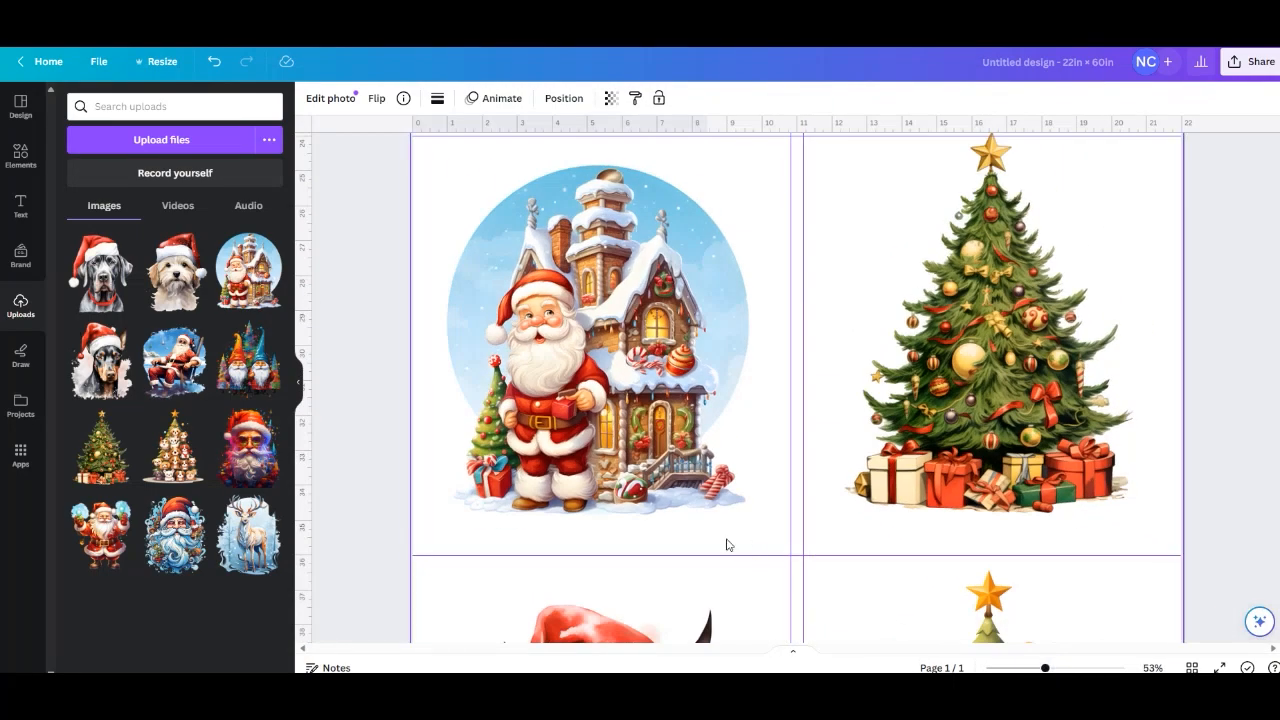
pyautogui.moveTo(609, 332); pyautogui.dragTo(574, 334)
pyautogui.press('Left')
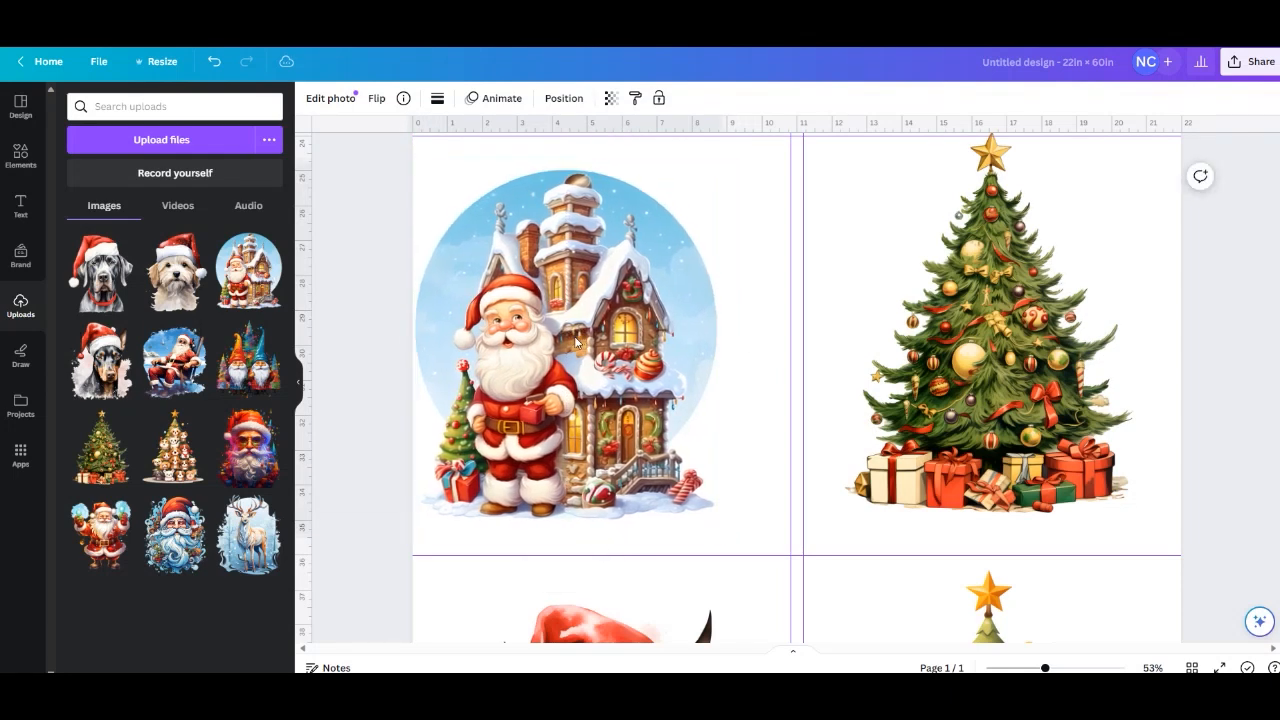
pyautogui.click(575, 341)
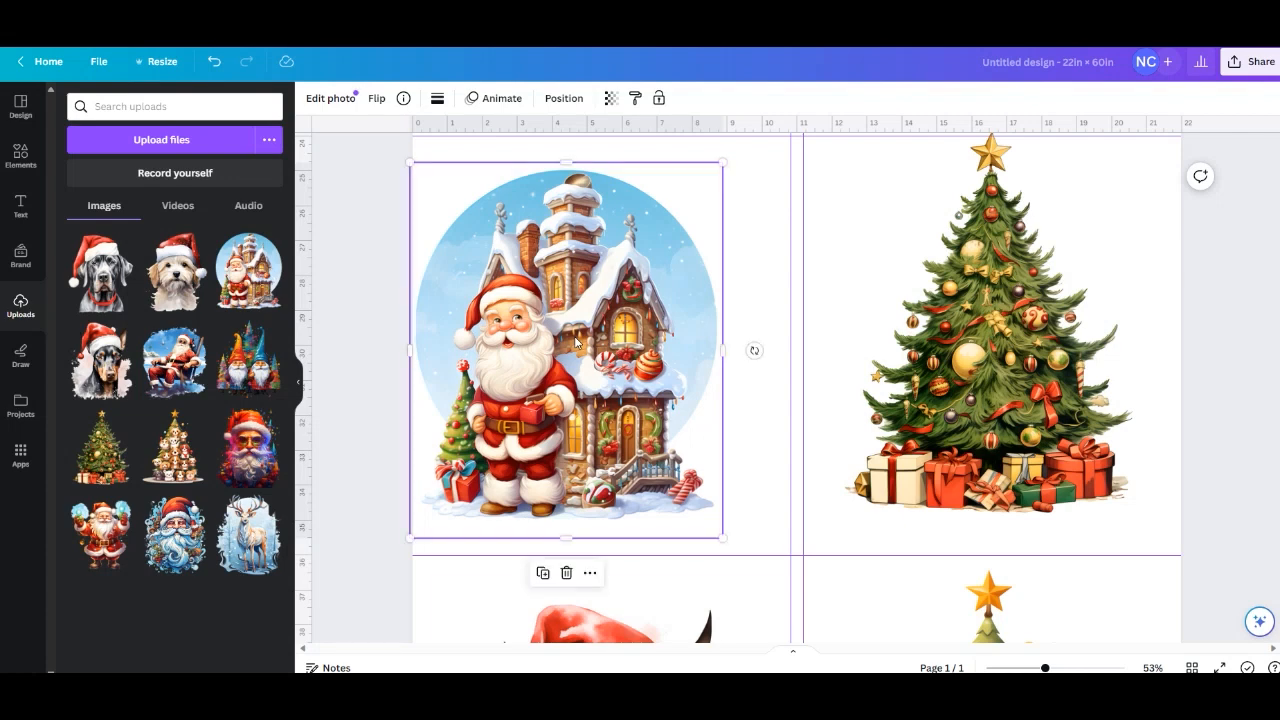
pyautogui.click(348, 309)
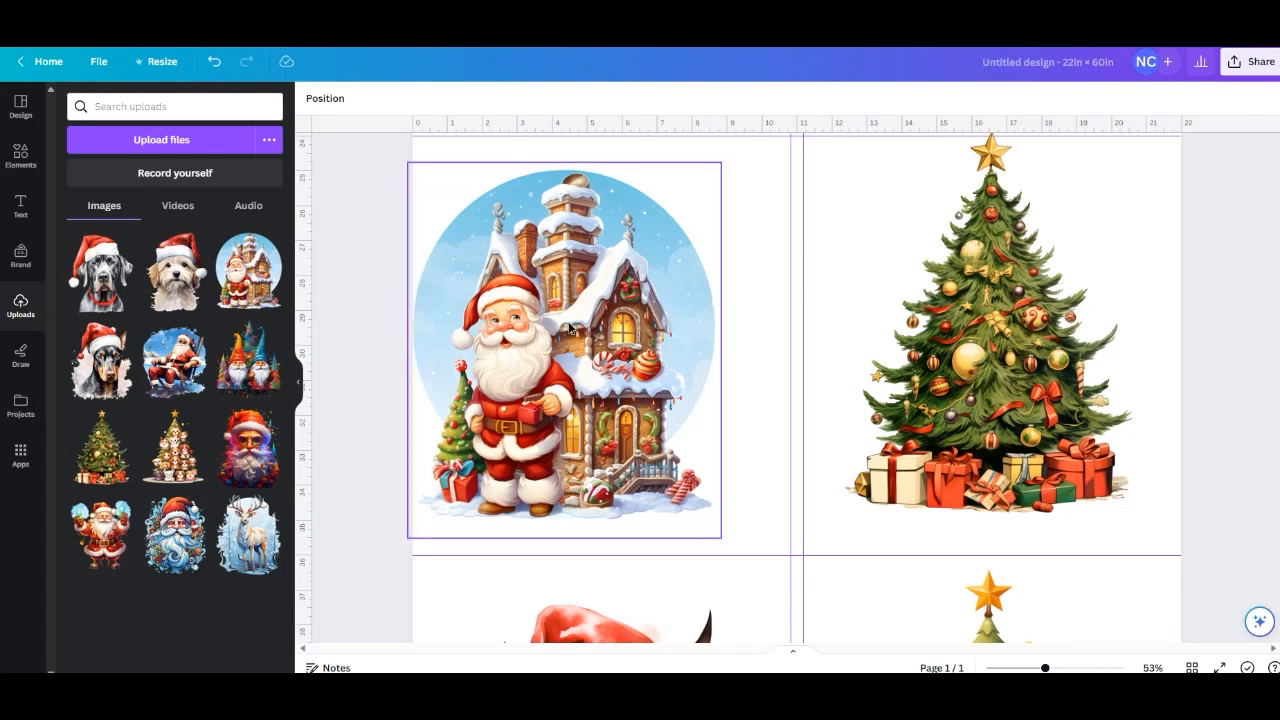
pyautogui.moveTo(568, 326); pyautogui.dragTo(601, 318)
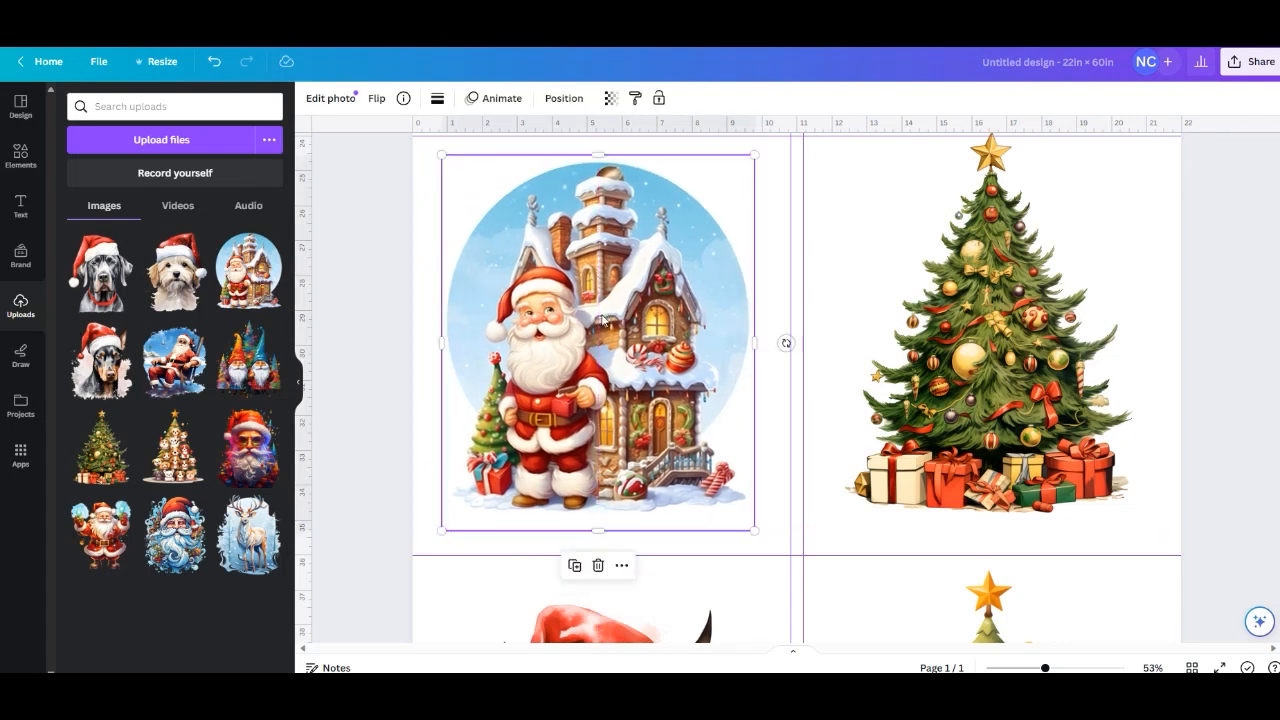